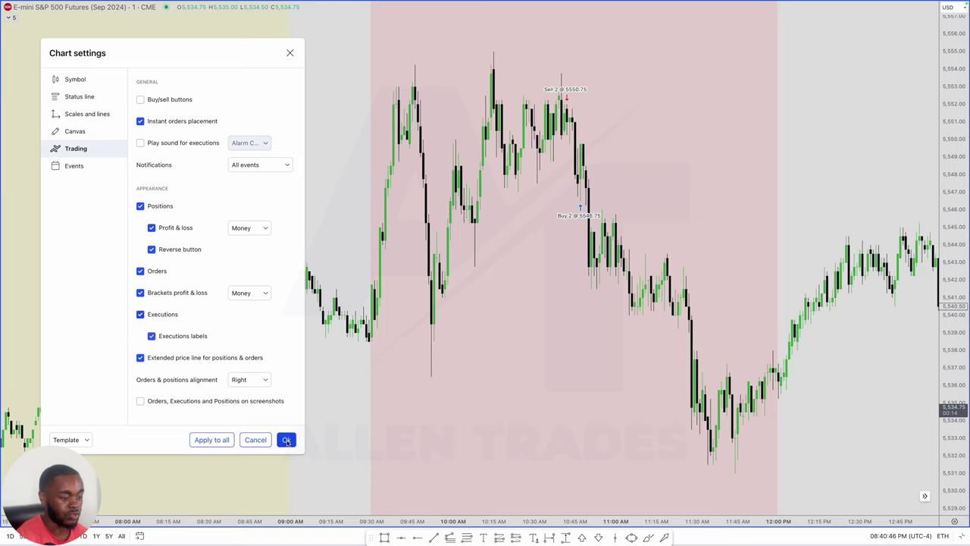
# Hide the trade executions on the E-mini S&P 500 chart and switch it to the 5-minute timeframe
pyautogui.click(140, 314)
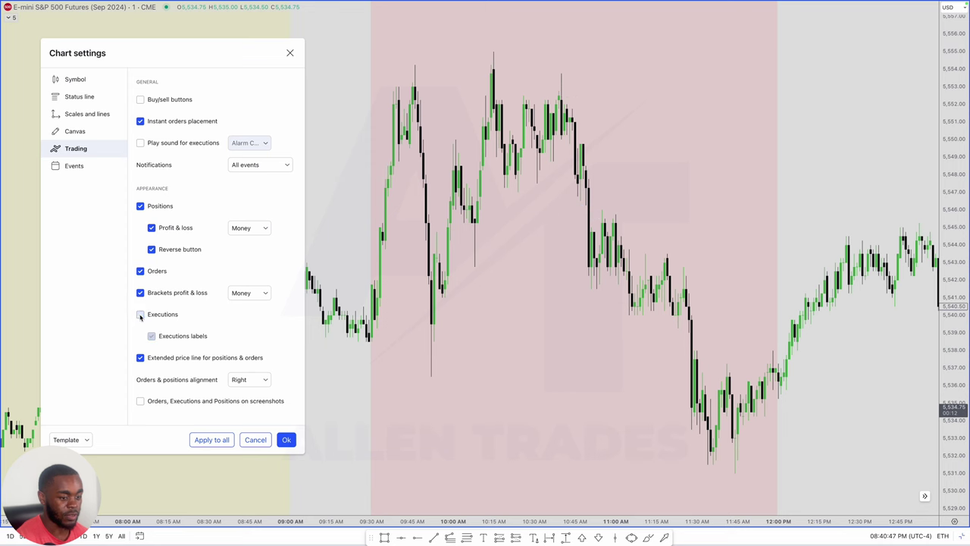
pyautogui.click(287, 439)
pyautogui.scroll(-2, 841, 456)
pyautogui.scroll(-1, 766, 385)
pyautogui.press('5')
pyautogui.press('Return')
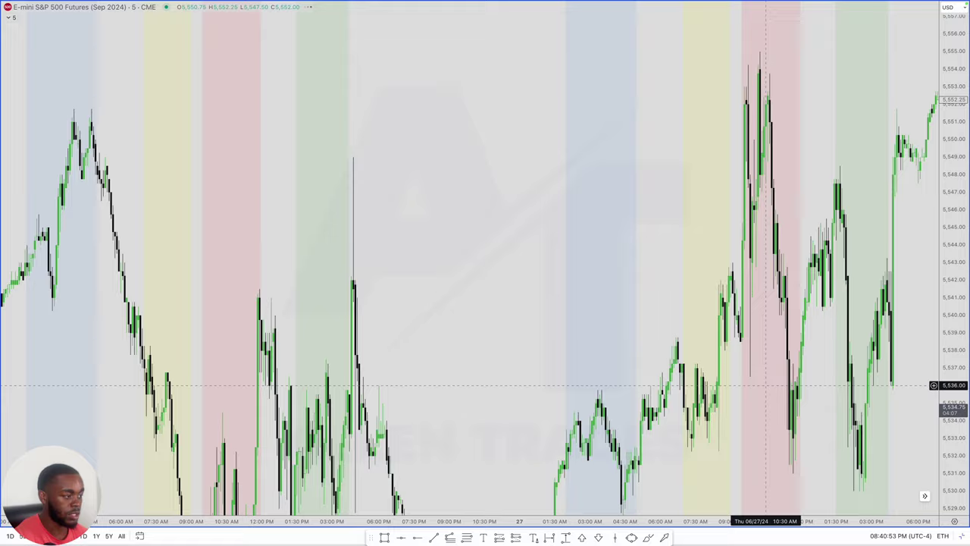
pyautogui.scroll(3, 715, 267)
pyautogui.scroll(-3, 715, 267)
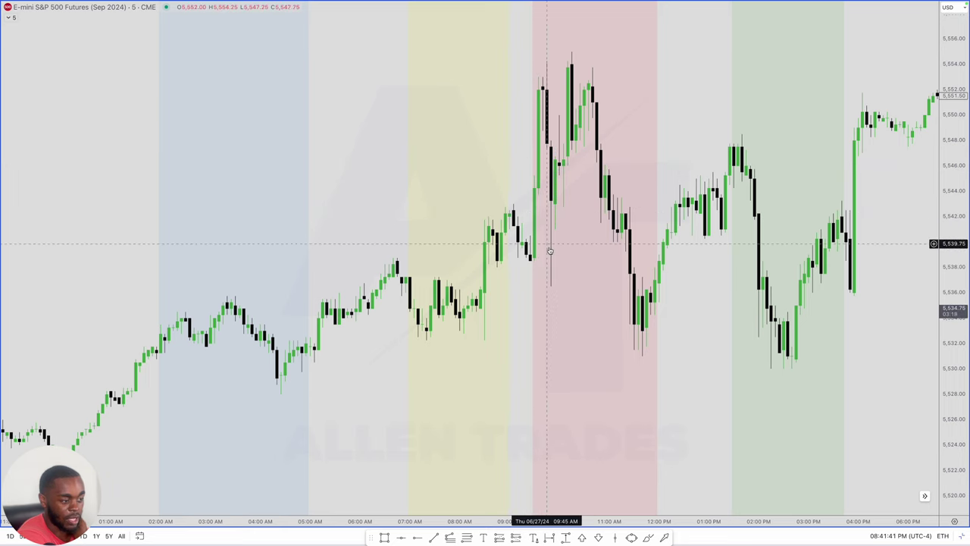
# Draw a horizontal trend line from the 9:45 AM high at 5,554.25 to about 11:10 AM and style it blue
pyautogui.scroll(1, 563, 210)
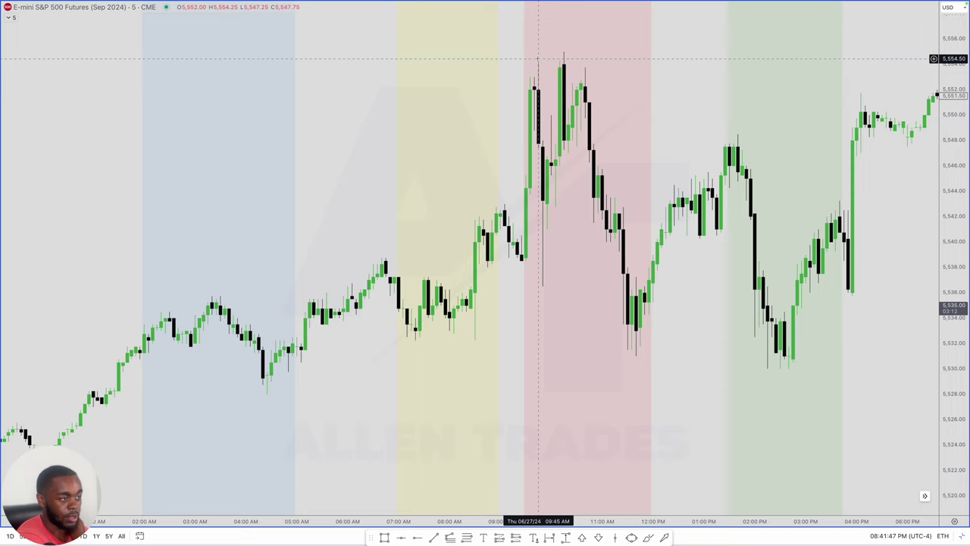
pyautogui.scroll(-1, 523, 227)
pyautogui.click(433, 538)
pyautogui.moveTo(540, 61); pyautogui.dragTo(612, 61)
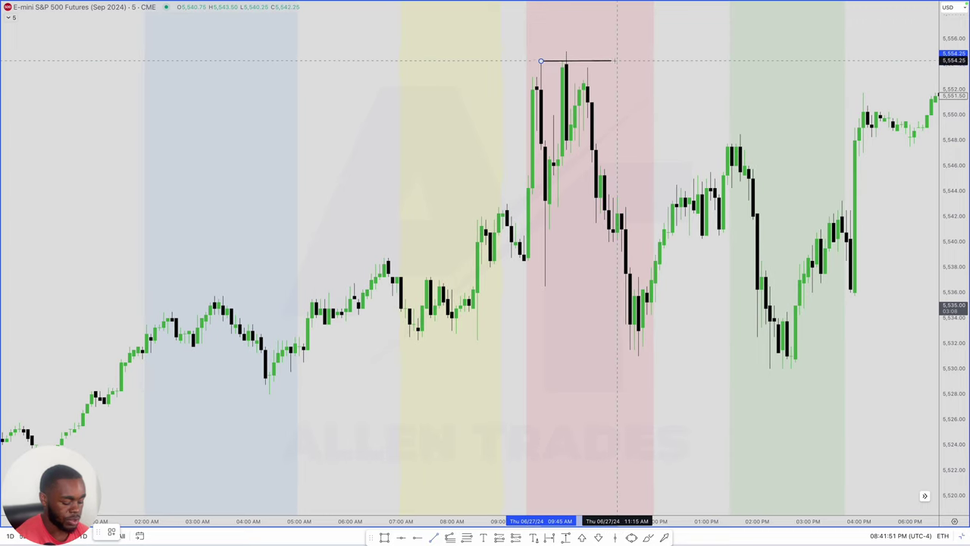
pyautogui.click(105, 535)
pyautogui.click(134, 426)
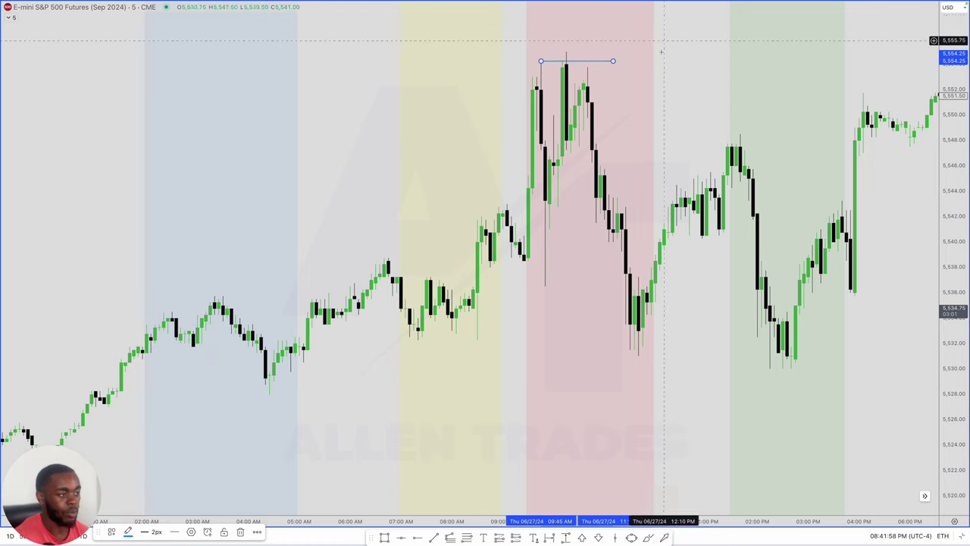
pyautogui.click(603, 82)
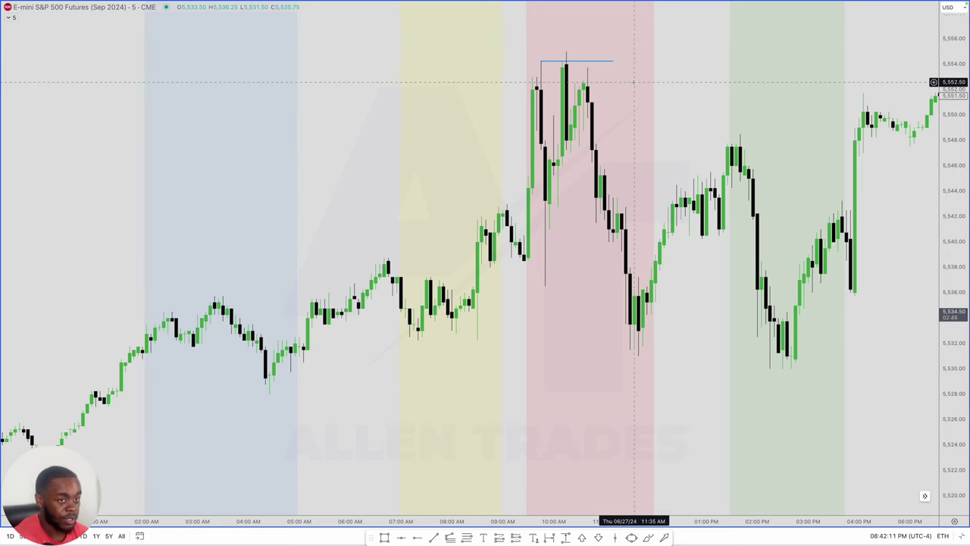
# Load E-mini Nasdaq-100 futures and draw a horizontal trend line from the 9:35 AM high at 20,101.50 to 10:50 AM
pyautogui.write('NQU')
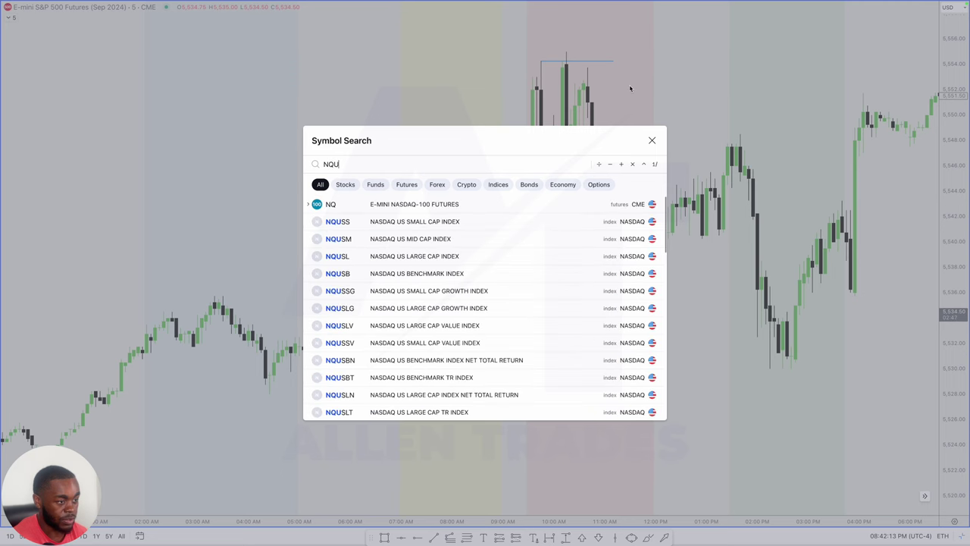
pyautogui.press('Return')
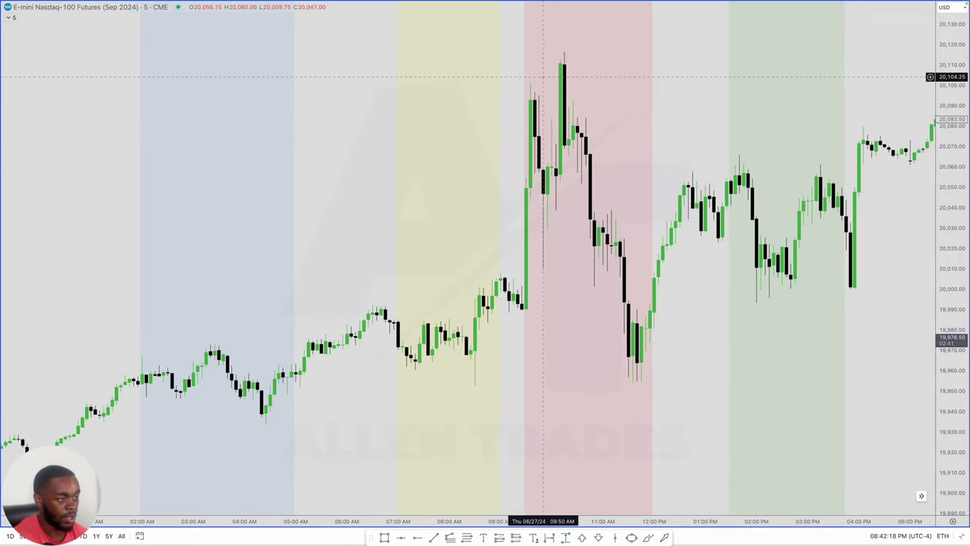
pyautogui.click(434, 536)
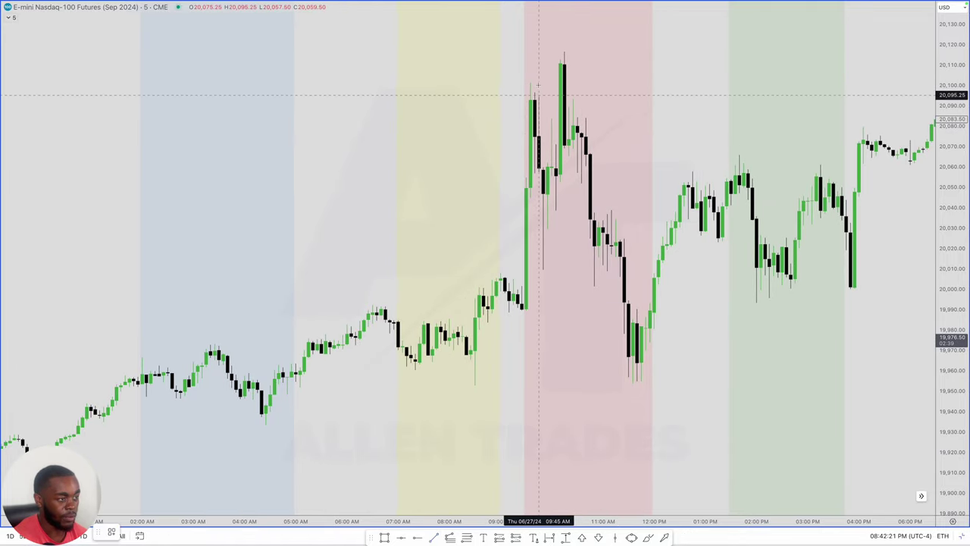
pyautogui.click(535, 82)
pyautogui.click(600, 82)
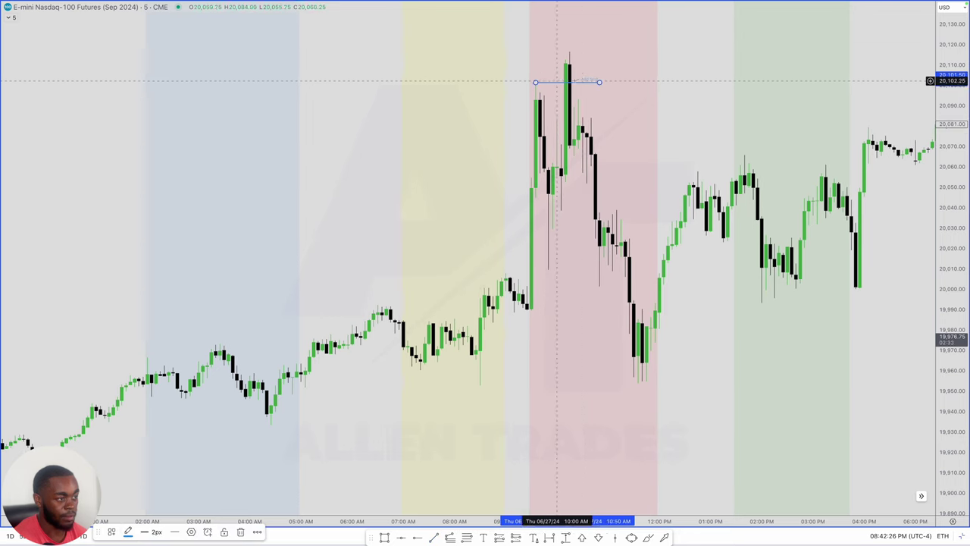
# Load the ESU2024 chart and compare the 10:15 AM high with the trend line at the earlier morning high
pyautogui.write('ES')
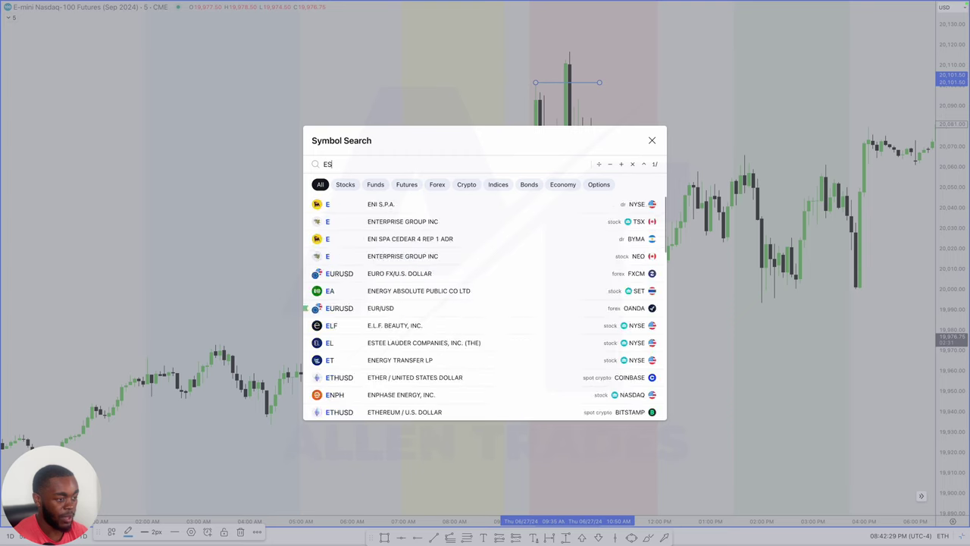
pyautogui.write('U2024')
pyautogui.press('Return')
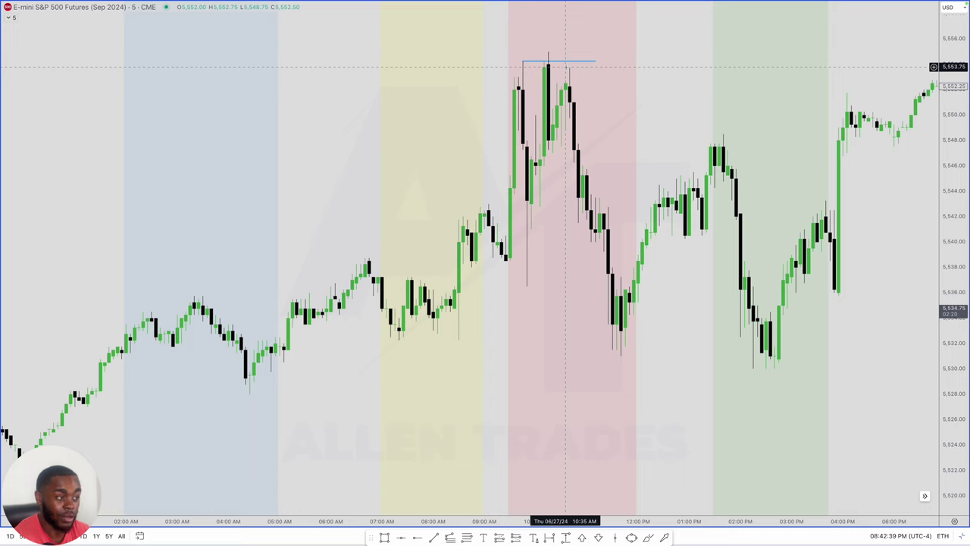
pyautogui.click(568, 61)
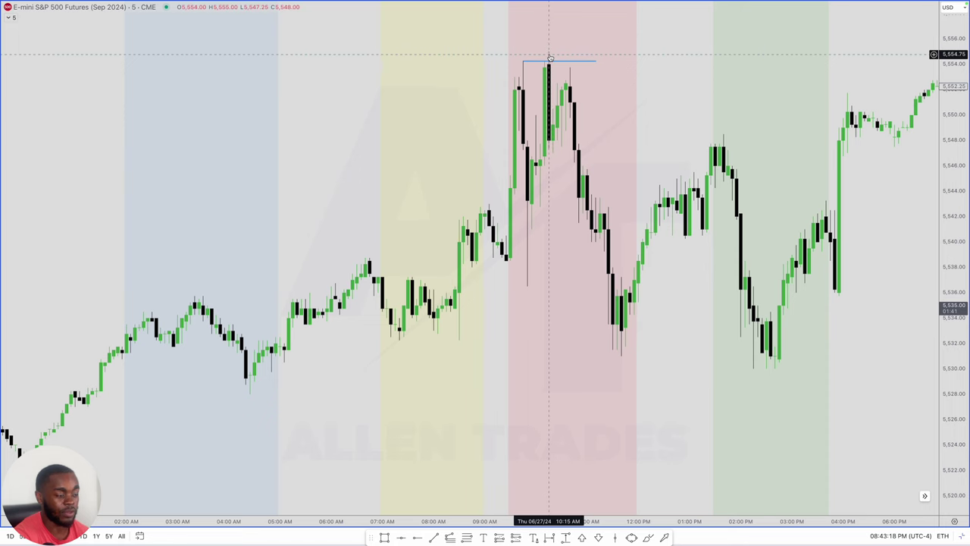
pyautogui.moveTo(548, 59); pyautogui.dragTo(556, 66)
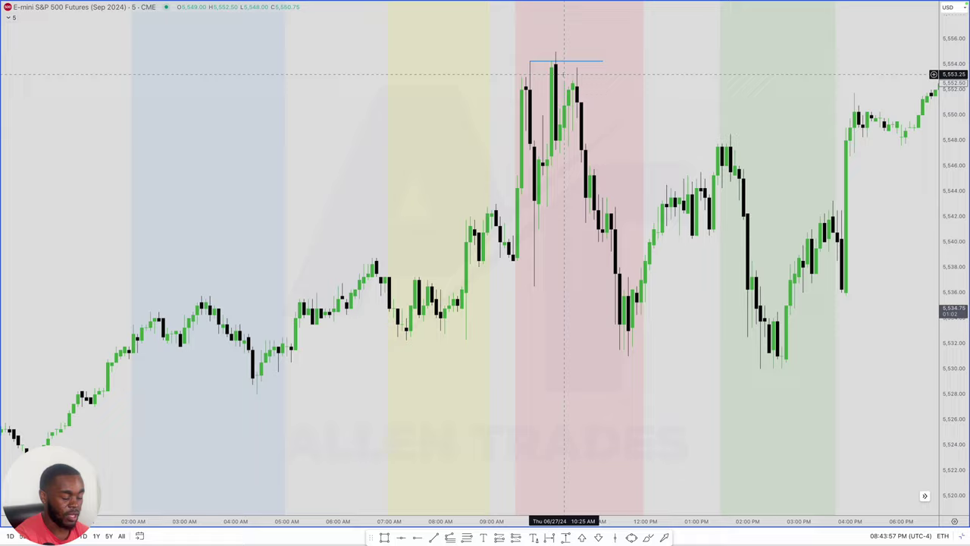
# Switch the chart to E-mini Nasdaq-100 futures
pyautogui.write('NQU2')
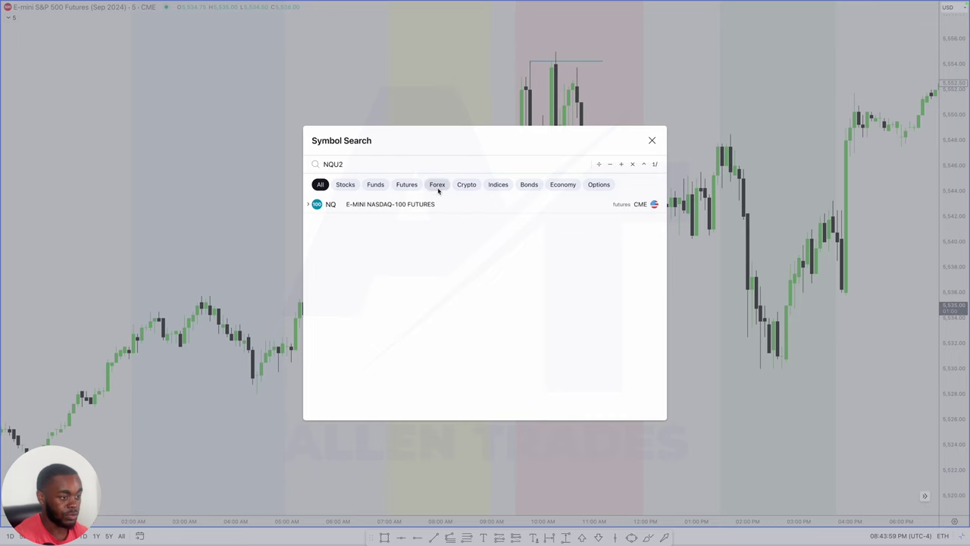
pyautogui.press('Return')
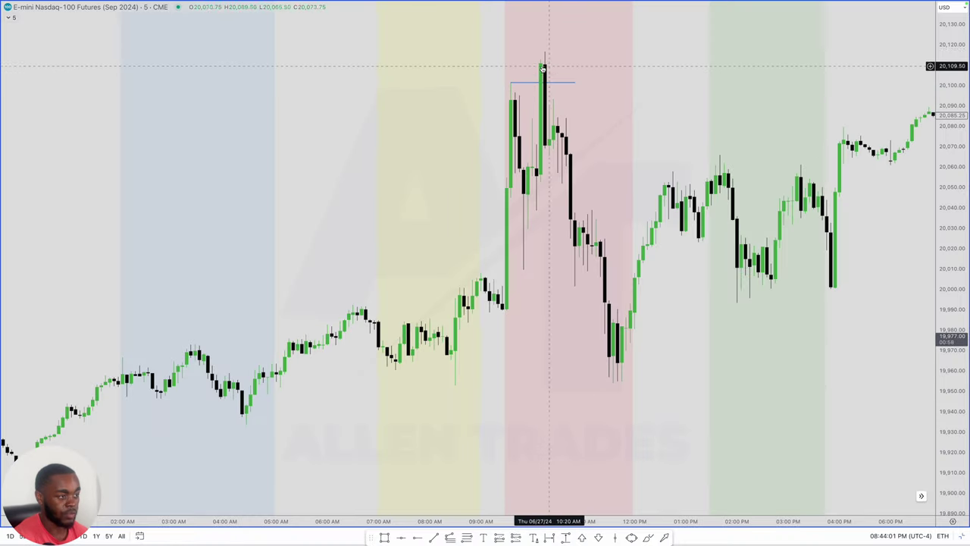
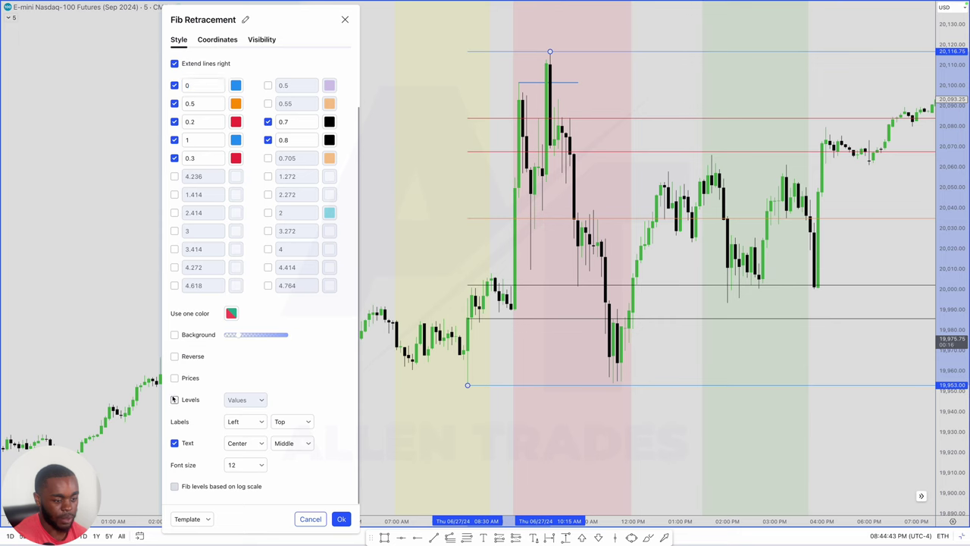
# Show the Fib Retracement's level labels as percents and apply the settings
pyautogui.click(248, 403)
pyautogui.click(247, 422)
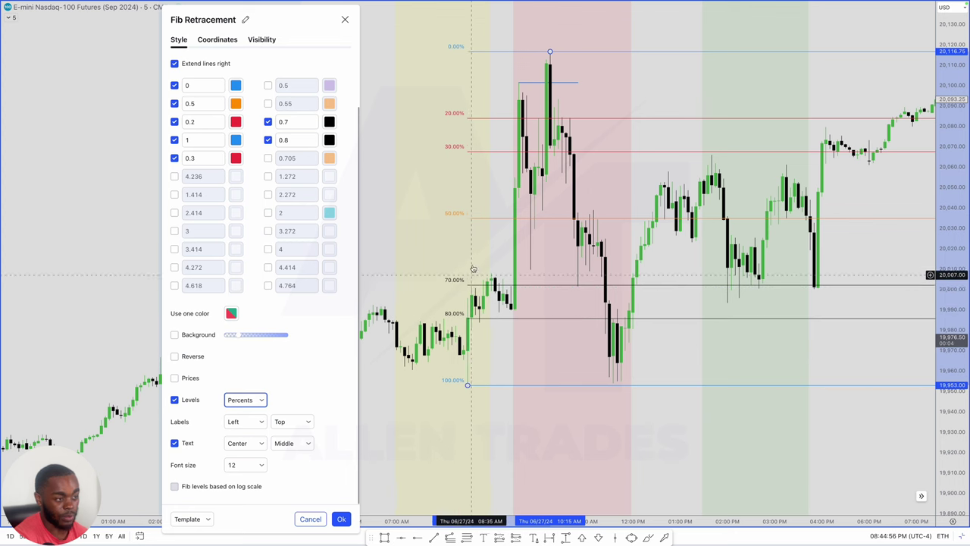
pyautogui.hscroll(-1, 576, 151)
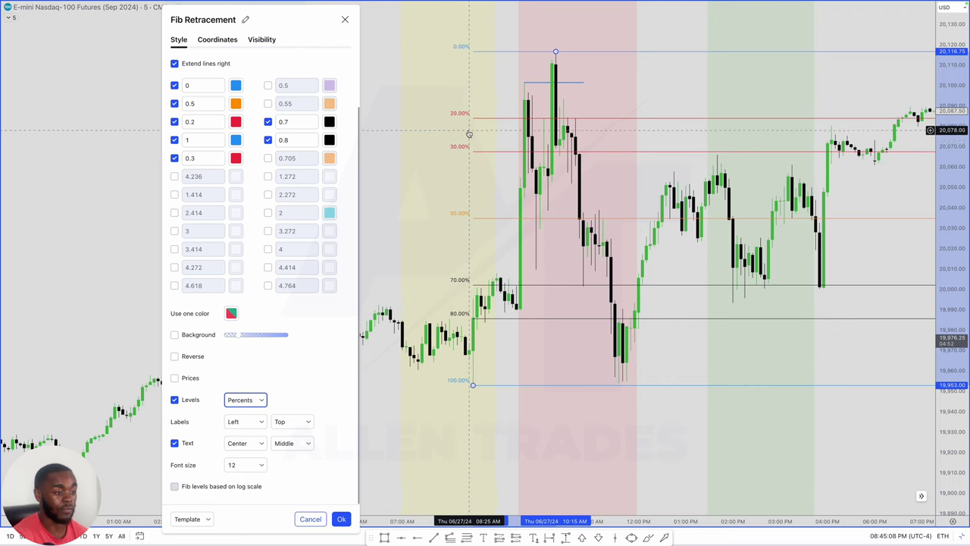
pyautogui.click(341, 519)
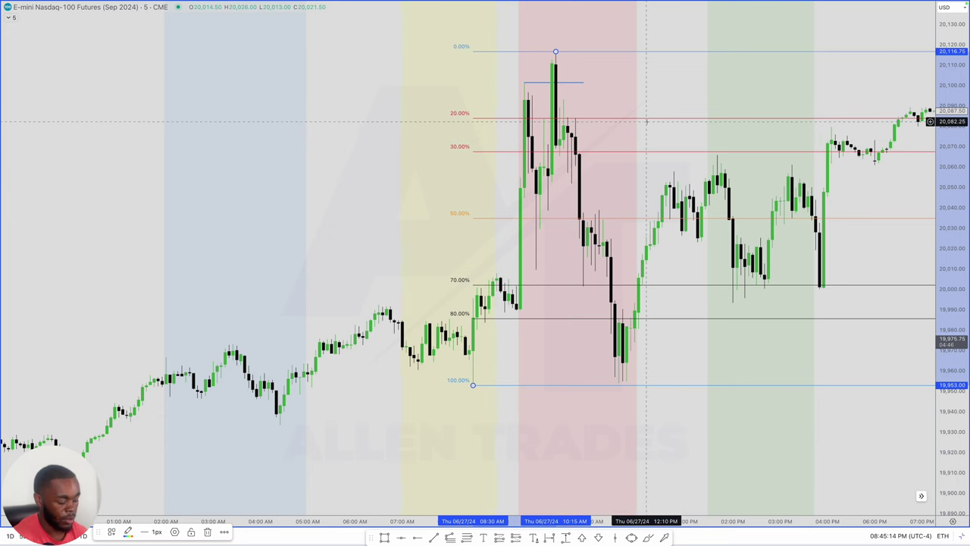
# Switch the Nasdaq-100 chart to the 1-minute timeframe
pyautogui.press('1')
pyautogui.press('Return')
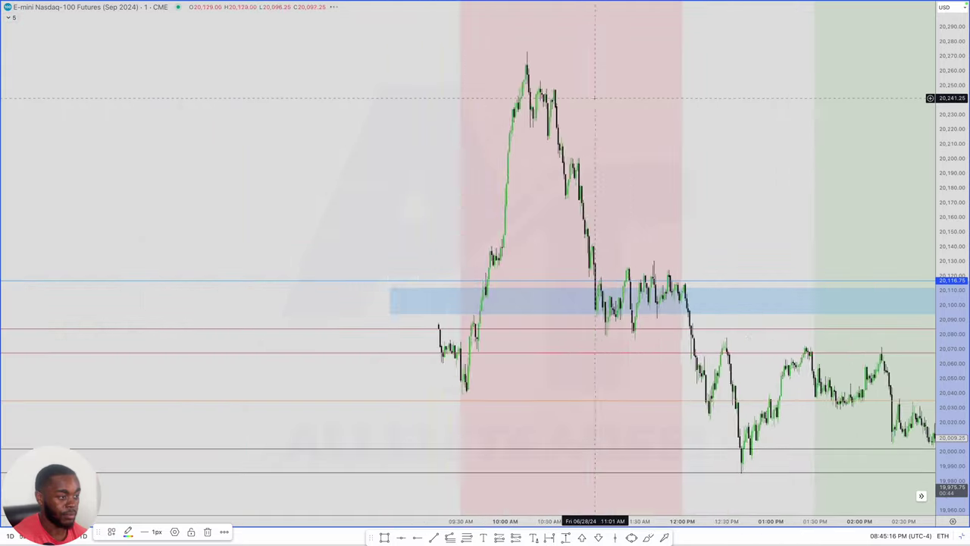
pyautogui.scroll(-5, 595, 98)
pyautogui.scroll(5, 589, 107)
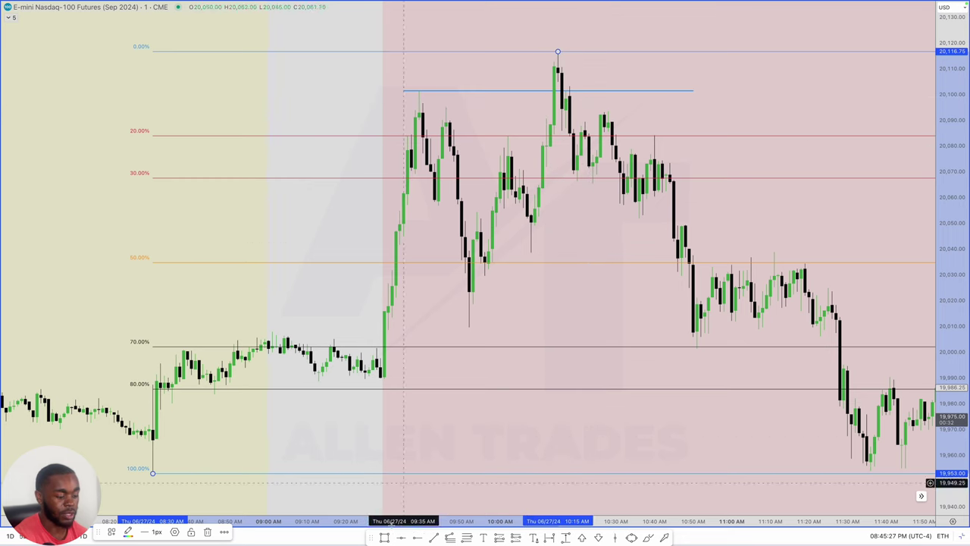
# Draw a green rectangle from the 9:38 AM candle to about 11:09 AM, spanning 20,101.50 down to 20,069.25
pyautogui.click(401, 117)
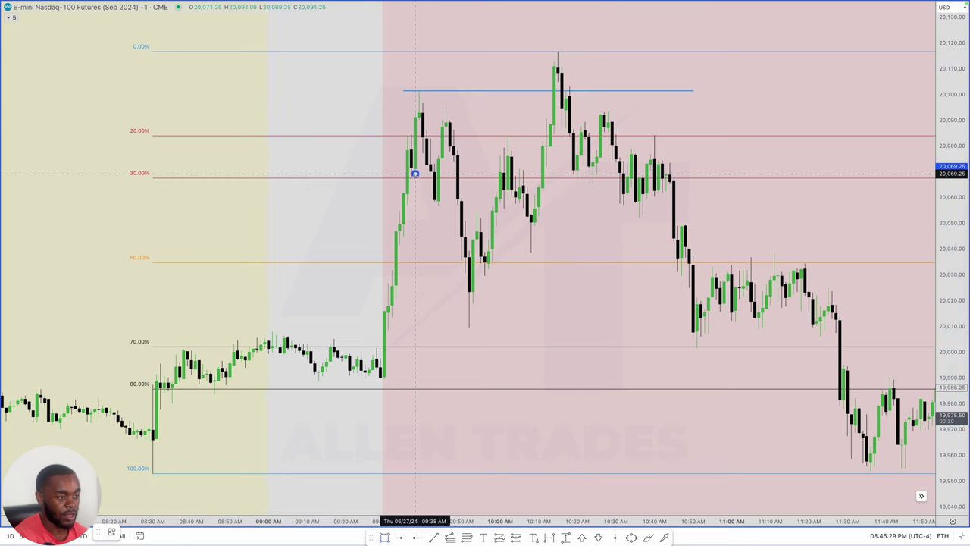
pyautogui.moveTo(414, 91)
pyautogui.mouseDown()
pyautogui.moveTo(688, 173)
pyautogui.moveTo(747, 173)
pyautogui.mouseUp()
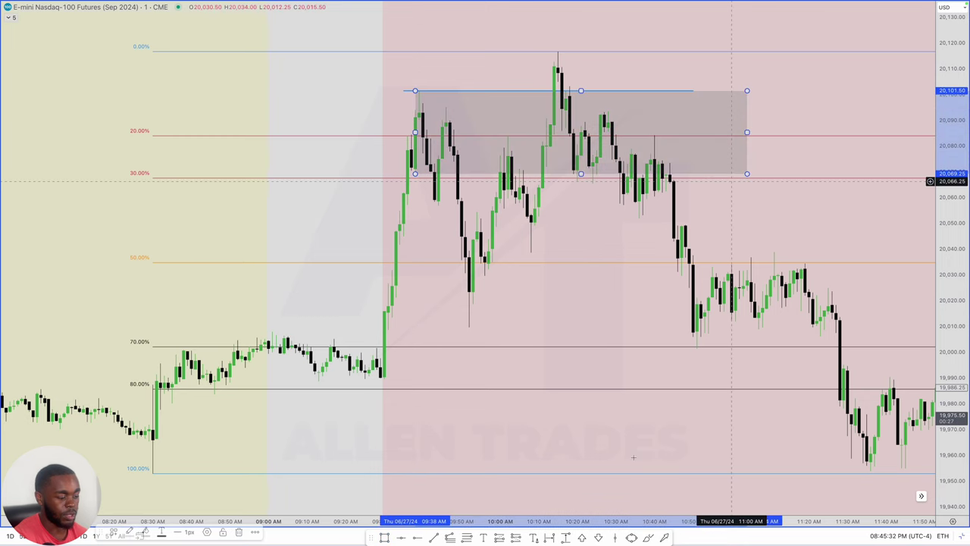
pyautogui.click(110, 531)
pyautogui.click(140, 498)
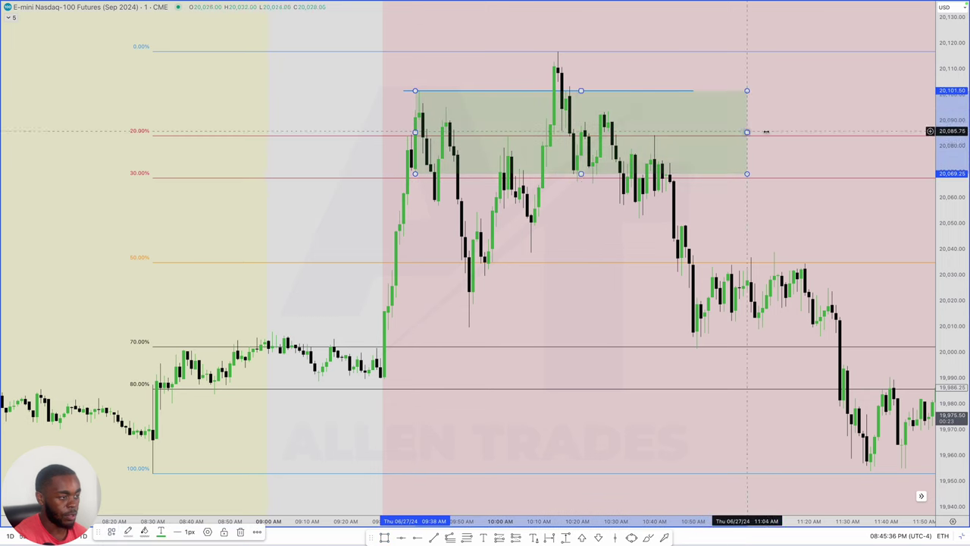
pyautogui.moveTo(747, 132); pyautogui.dragTo(766, 131)
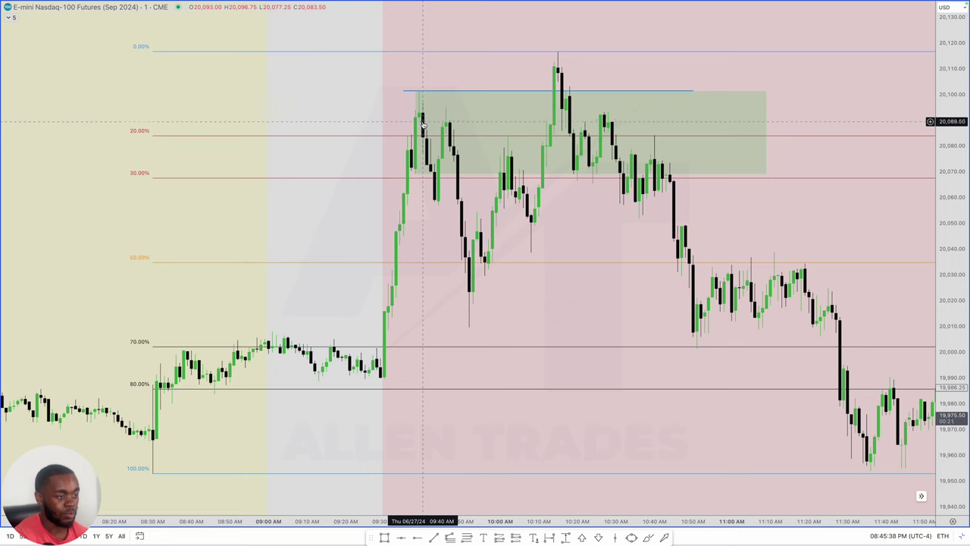
pyautogui.click(415, 91)
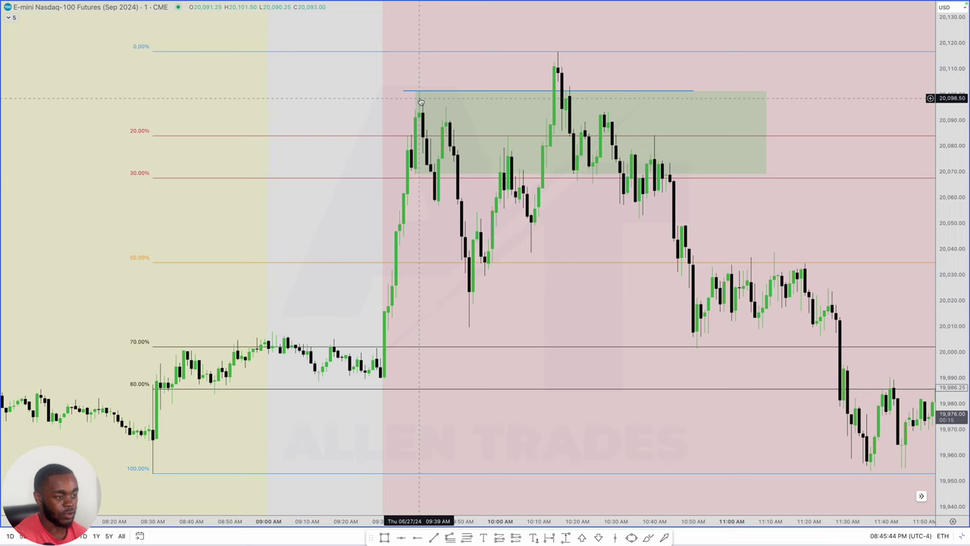
pyautogui.moveTo(415, 170)
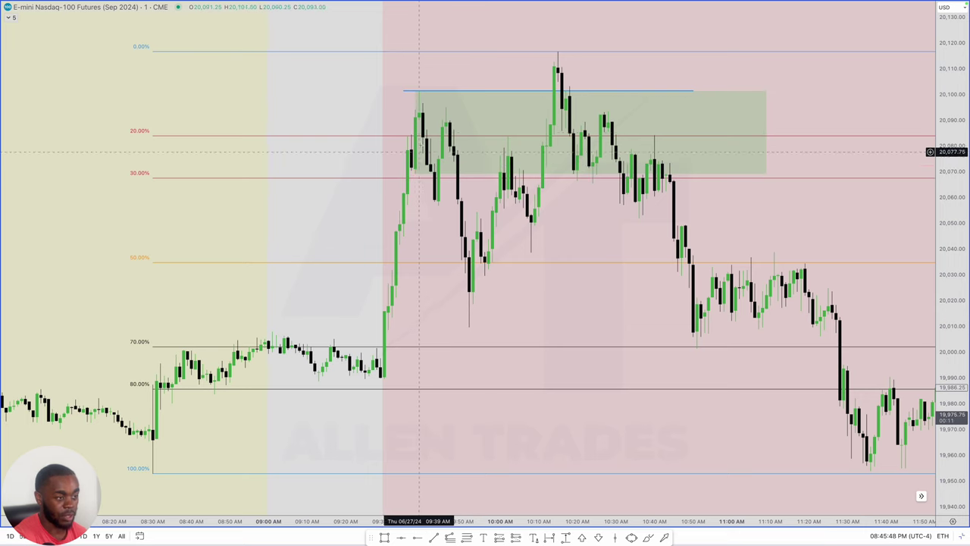
pyautogui.hotkey('ctrl', 'z')
pyautogui.hotkey('ctrl', 'y')
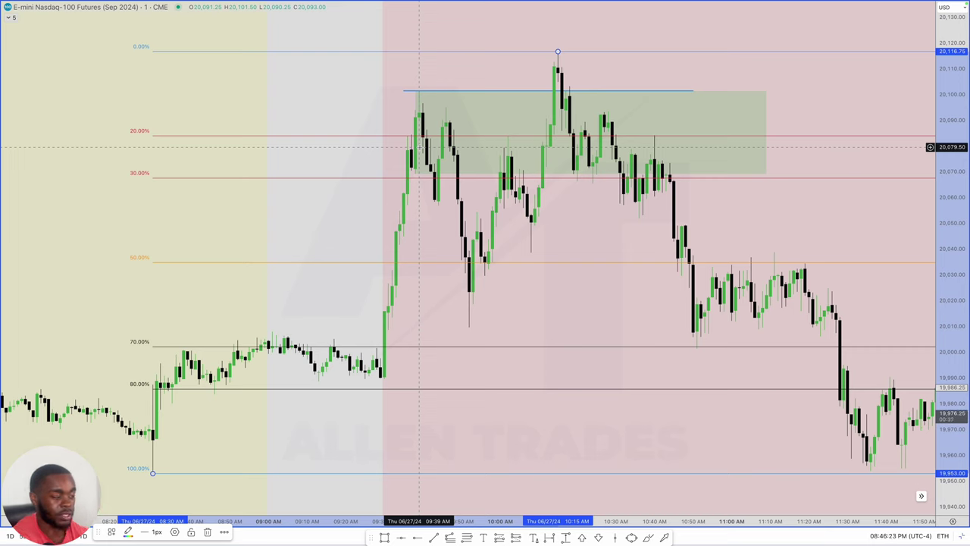
# Delete the green rectangle drawn below the blue trend line
pyautogui.hscroll(-3, 419, 147)
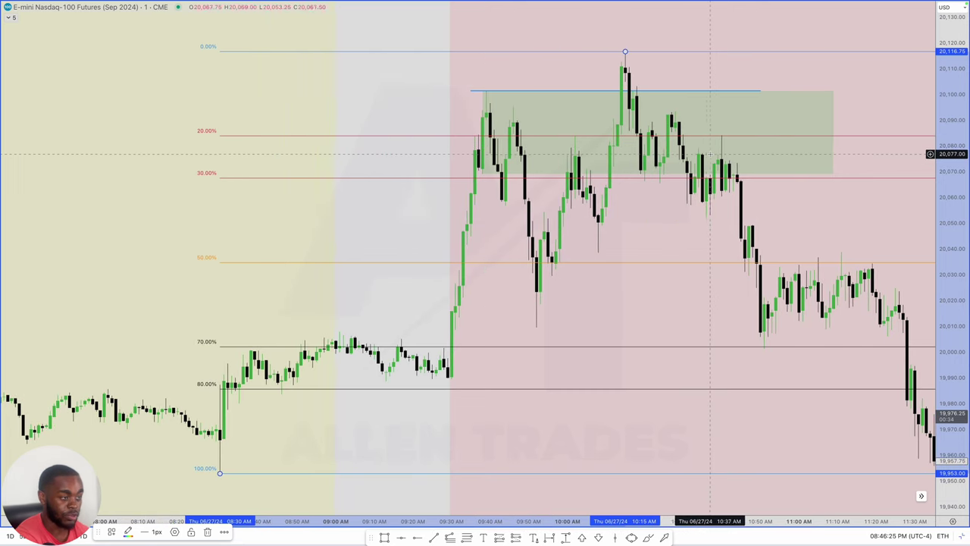
pyautogui.moveTo(710, 153); pyautogui.dragTo(644, 161)
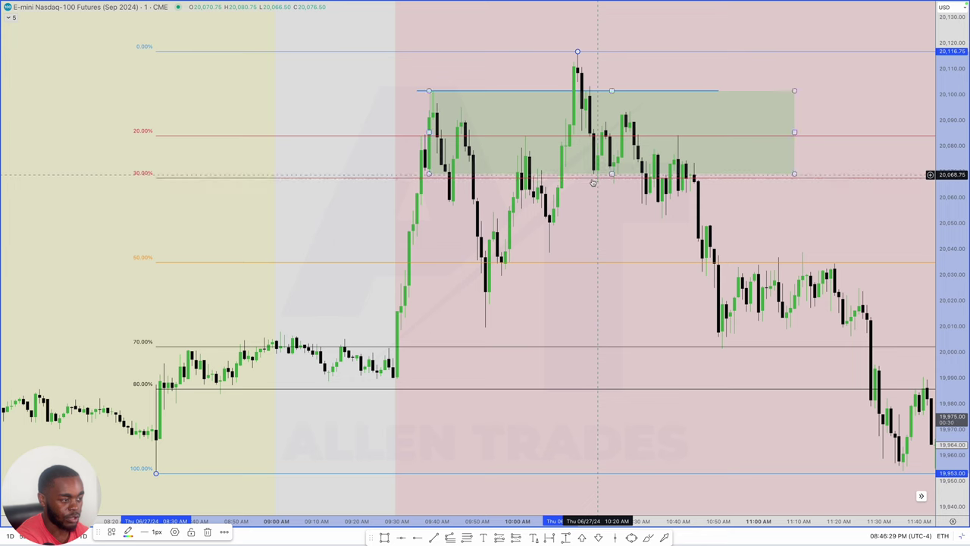
pyautogui.scroll(2, 551, 183)
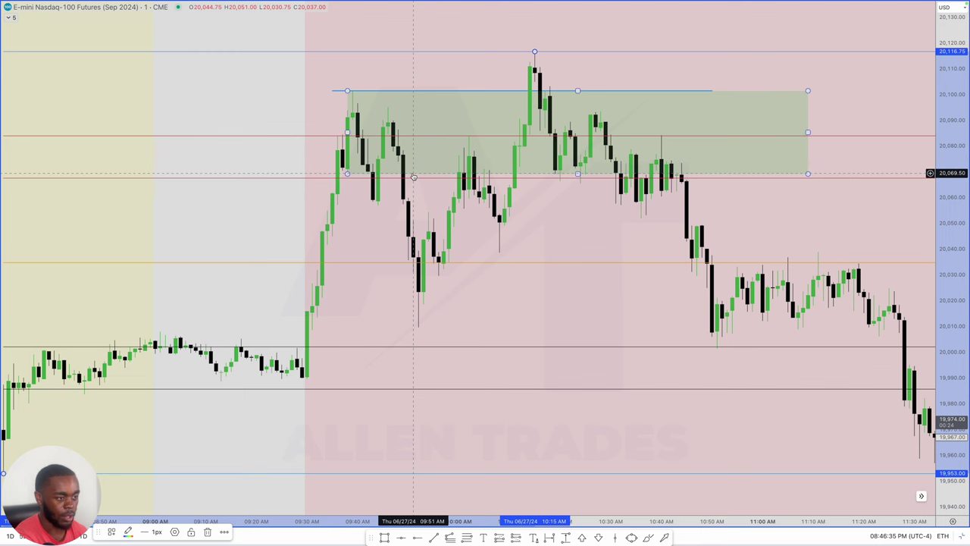
pyautogui.press('Delete')
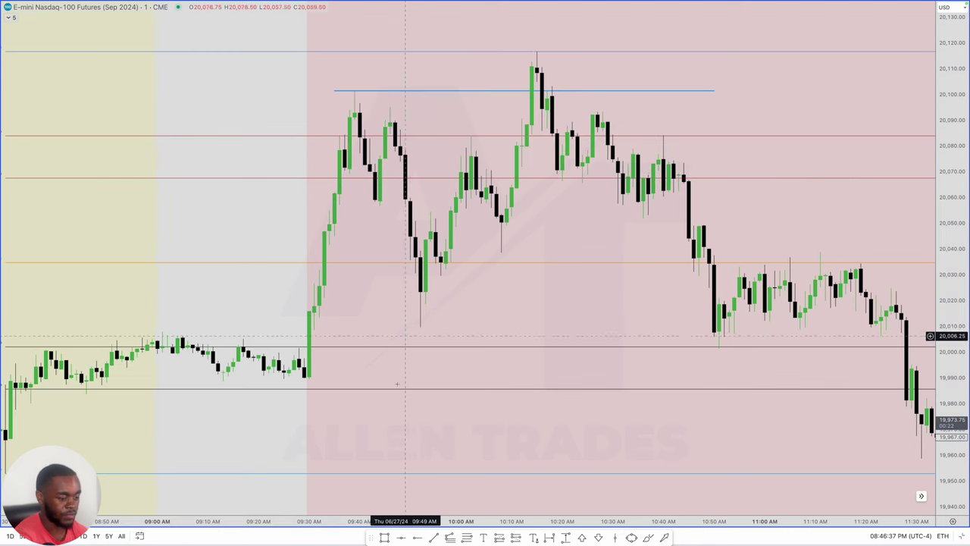
# Draw a green rectangle from about 10:10 AM to 10:31 AM, spanning roughly 20,072 to 20,065 around the 30% retracement level
pyautogui.click(384, 537)
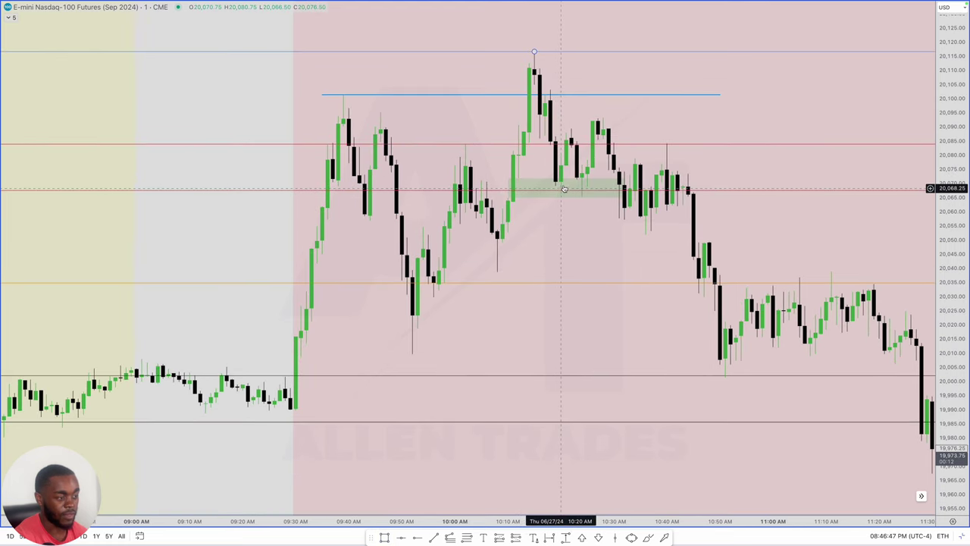
# Switch the Nasdaq-100 futures chart to the 5-minute timeframe
pyautogui.moveTo(557, 194); pyautogui.dragTo(520, 187)
pyautogui.hscroll(-3, 518, 192)
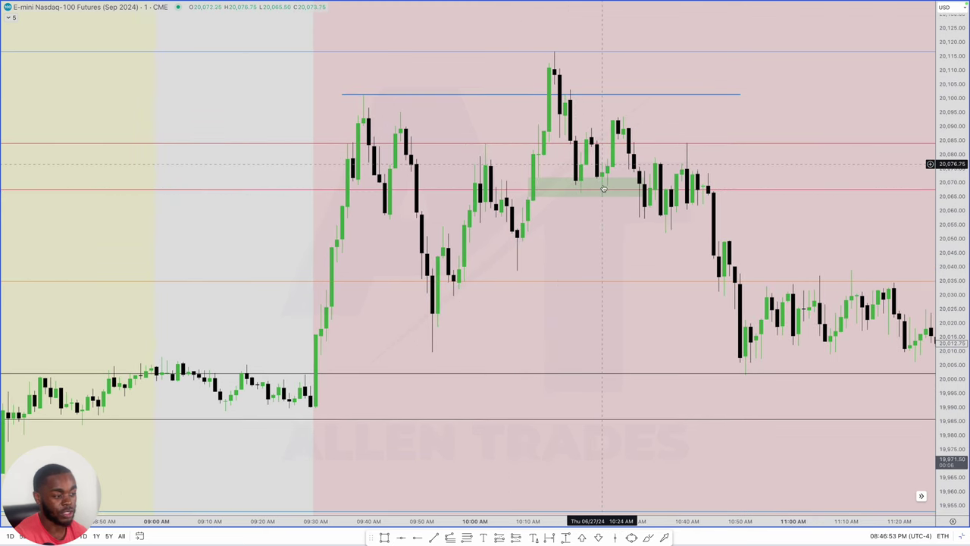
pyautogui.hscroll(-1, 605, 185)
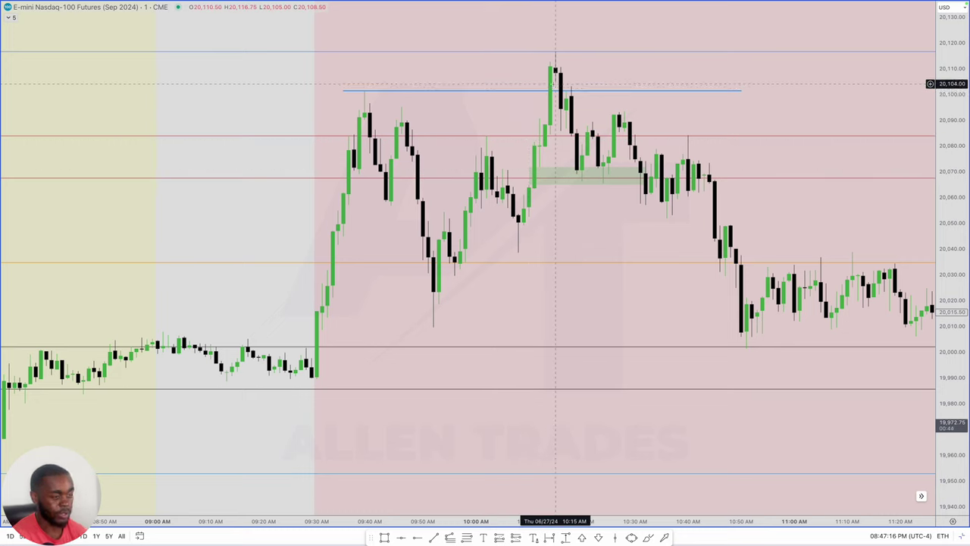
pyautogui.press('5')
pyautogui.press('Return')
pyautogui.scroll(-3, 556, 83)
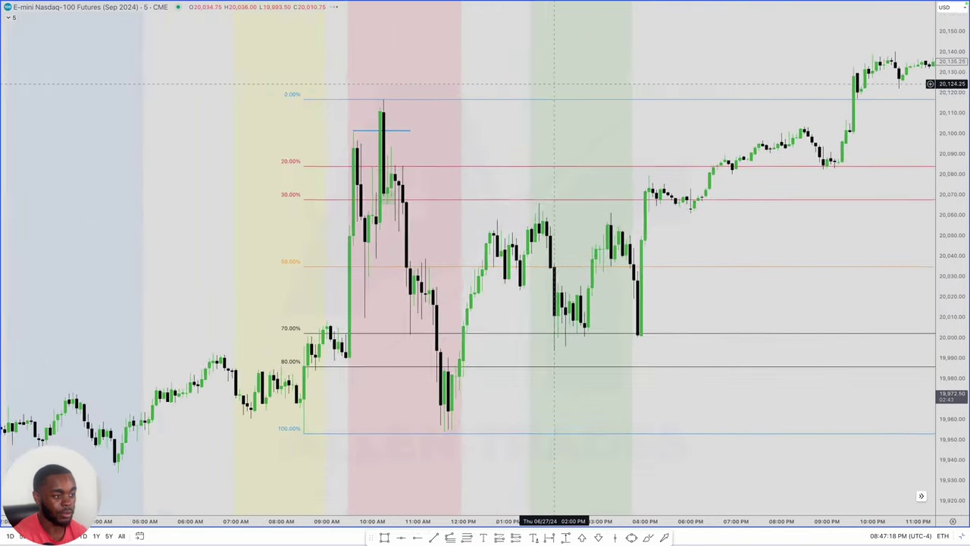
pyautogui.scroll(3, 390, 76)
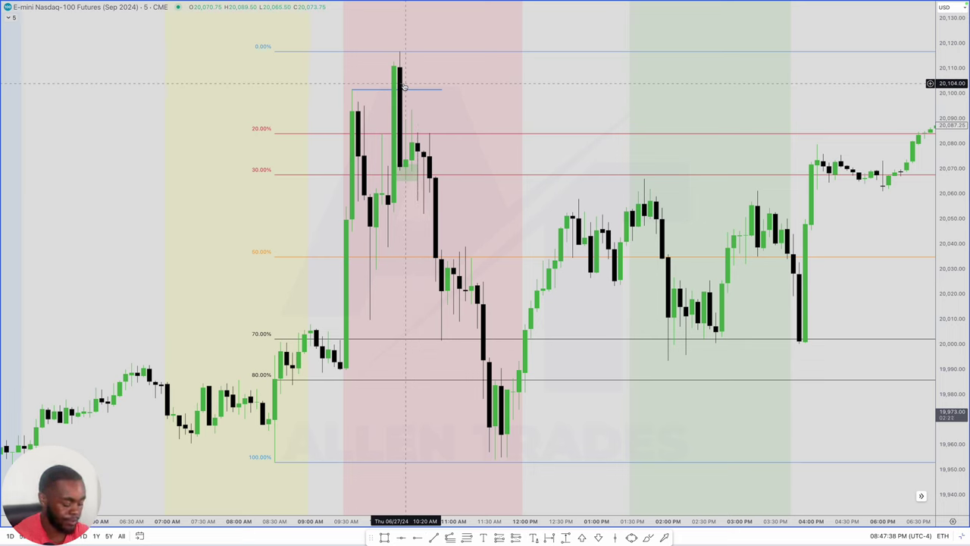
# Load the September 2024 E-mini S&P 500 futures chart, symbol ESU24
pyautogui.write('ES')
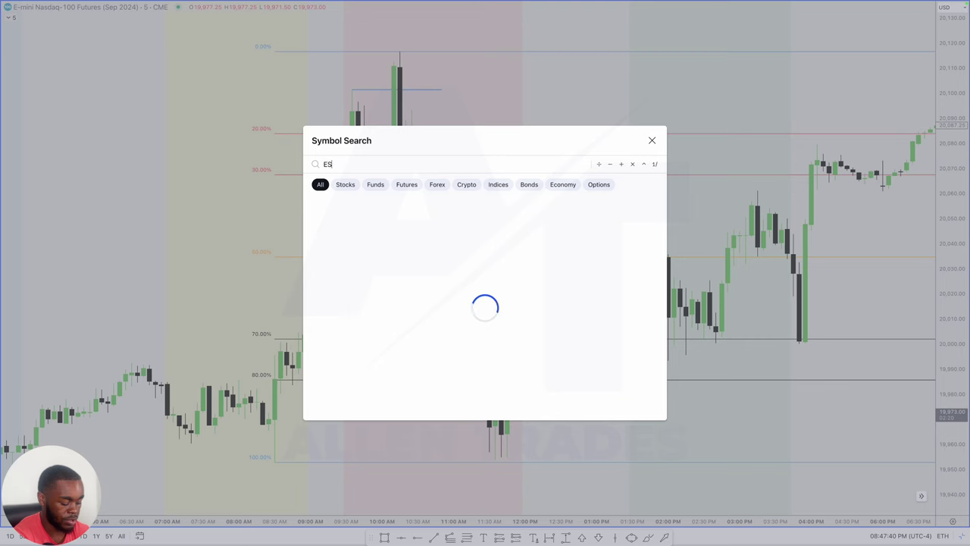
pyautogui.write('U24')
pyautogui.press('Return')
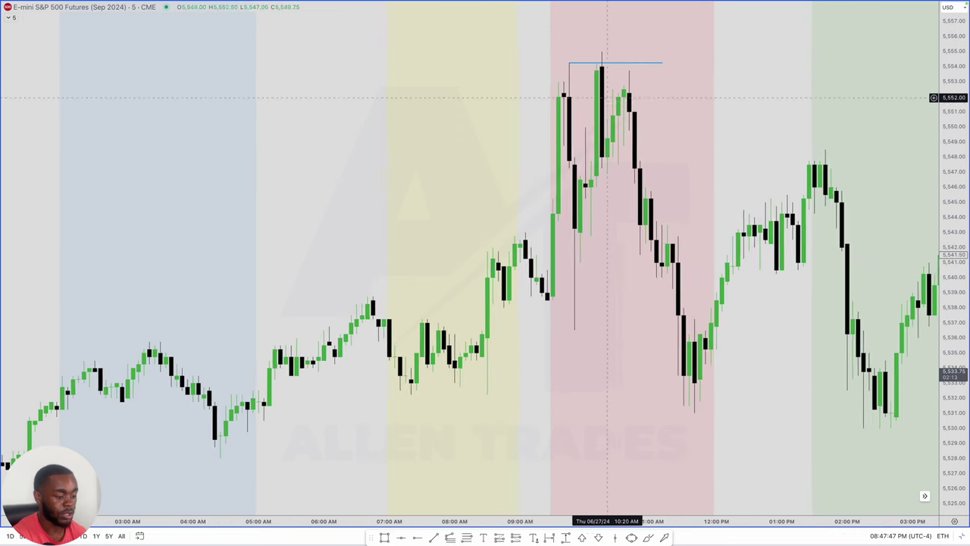
# Draw a Fibonacci retracement from the 8:30 AM low at 5,532.25 to the 10:15 AM high at 5,555.00
pyautogui.click(466, 539)
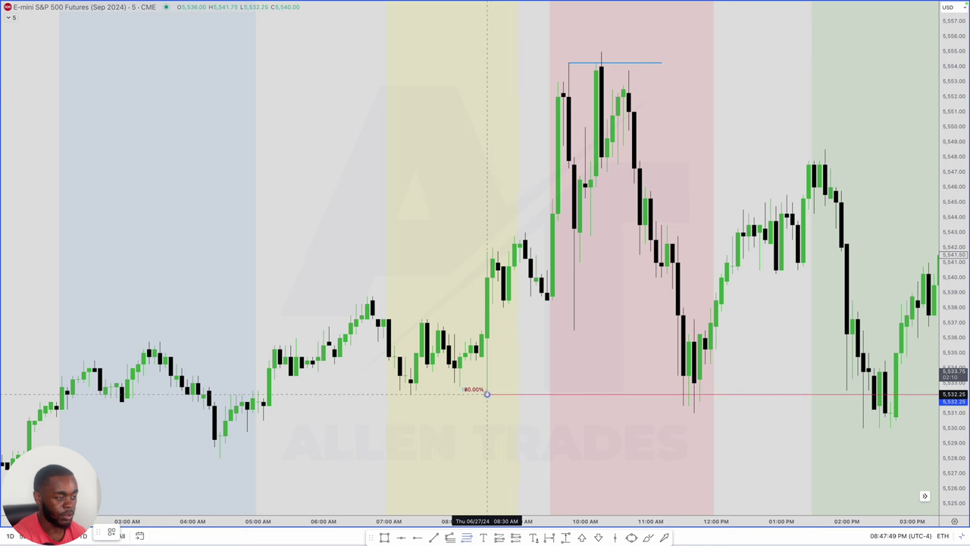
pyautogui.click(487, 394)
pyautogui.click(602, 50)
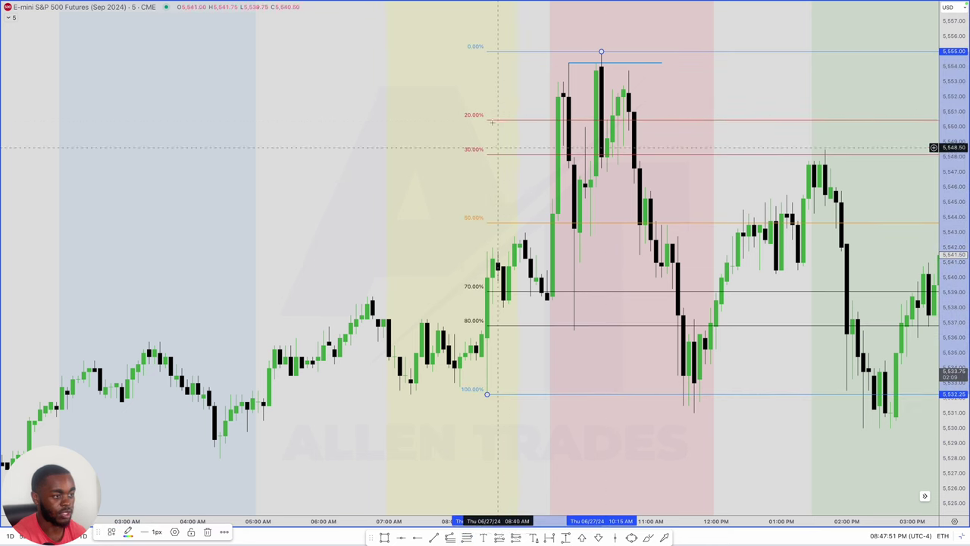
# Switch the S&P 500 chart to the 1-minute timeframe and bring the June 27 morning session into view
pyautogui.press('1')
pyautogui.press('Return')
pyautogui.hscroll(-15, 498, 149)
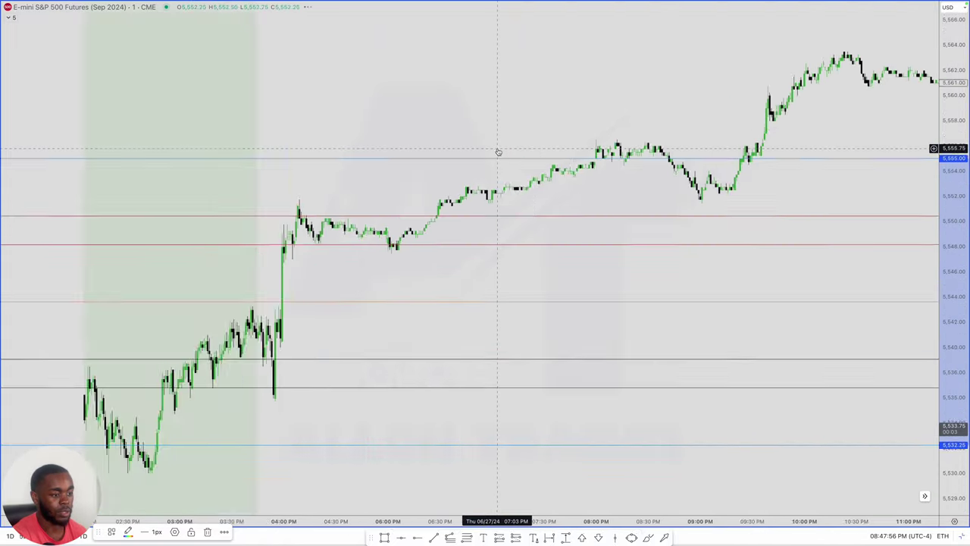
pyautogui.scroll(6, 498, 149)
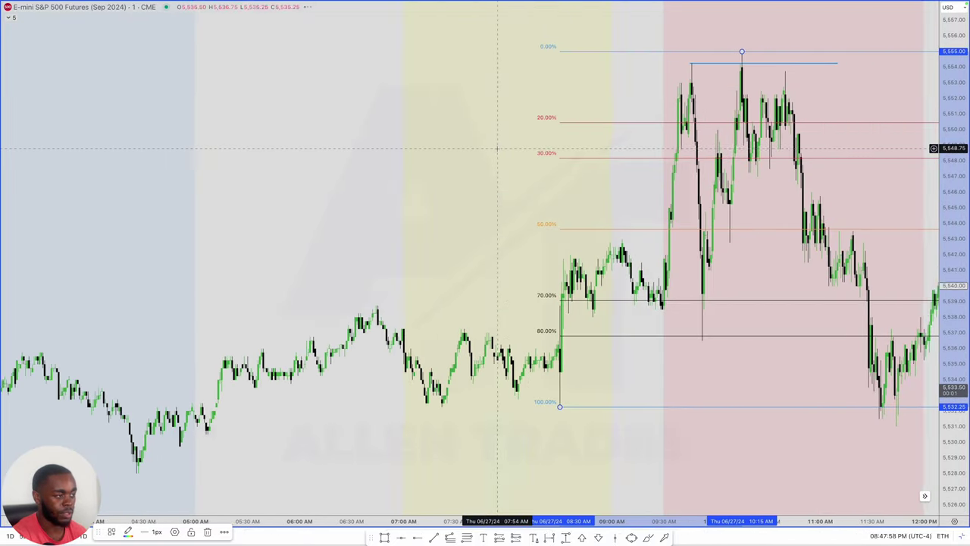
pyautogui.scroll(3, 708, 171)
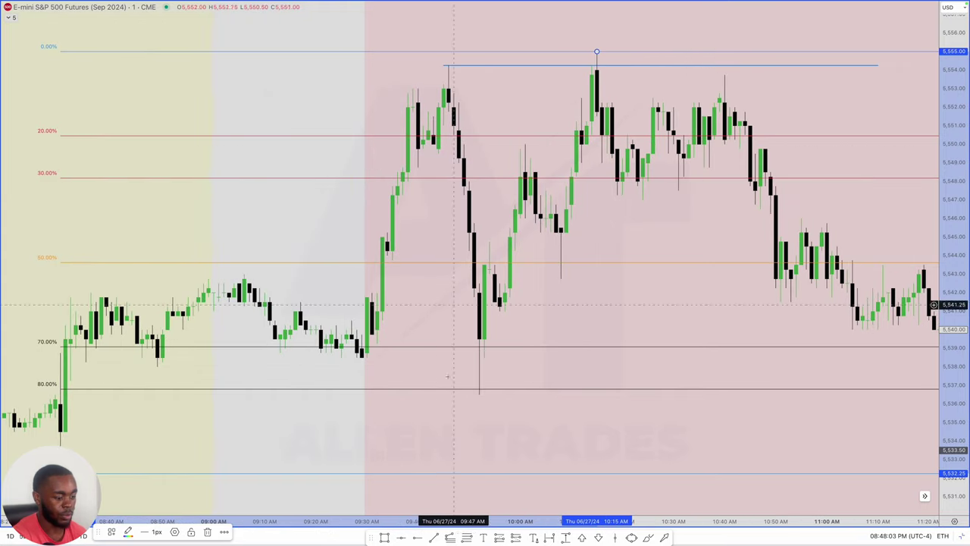
# Draw a green rectangle from 9:44 AM to 11:05 AM, spanning 5,553.25 down to 5,549.50
pyautogui.click(385, 537)
pyautogui.click(438, 84)
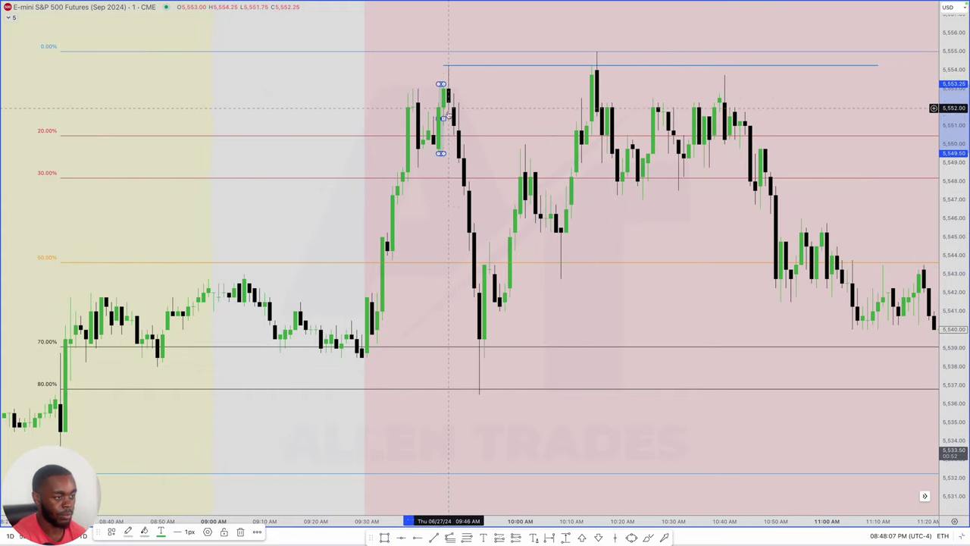
pyautogui.click(852, 154)
pyautogui.scroll(2, 709, 102)
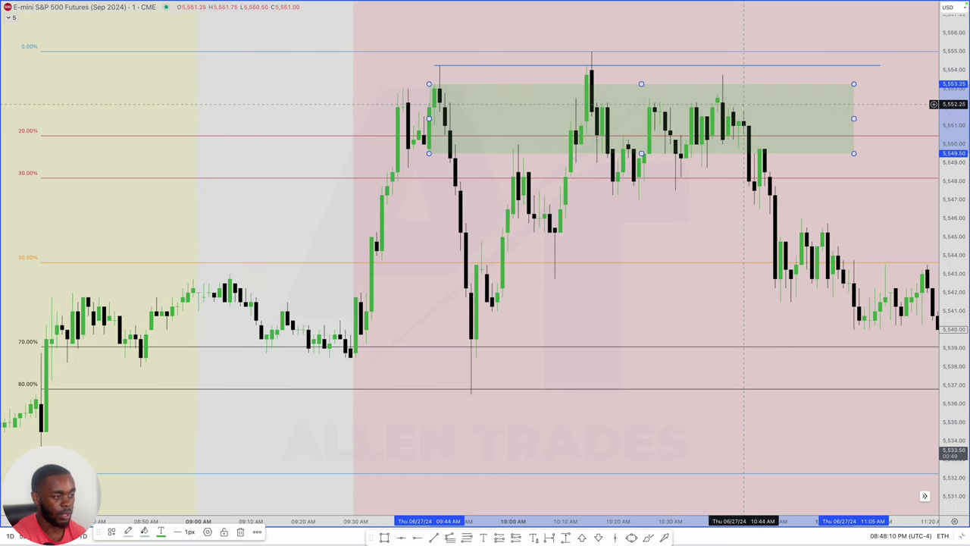
pyautogui.scroll(-1, 697, 119)
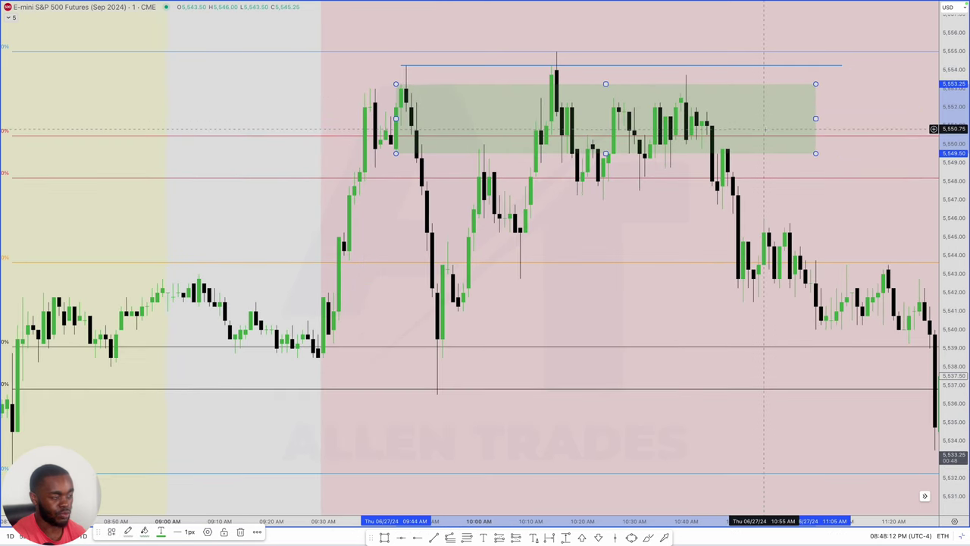
# Label the green rectangle "1m -ROB" in bold size 16 text aligned to its top right
pyautogui.doubleClick(815, 119)
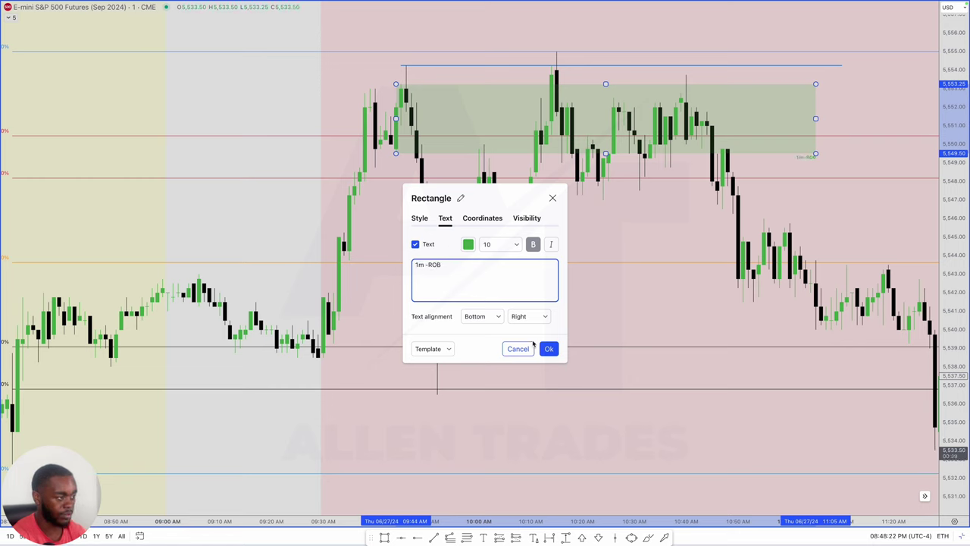
pyautogui.click(480, 316)
pyautogui.click(478, 288)
pyautogui.click(500, 244)
pyautogui.click(502, 319)
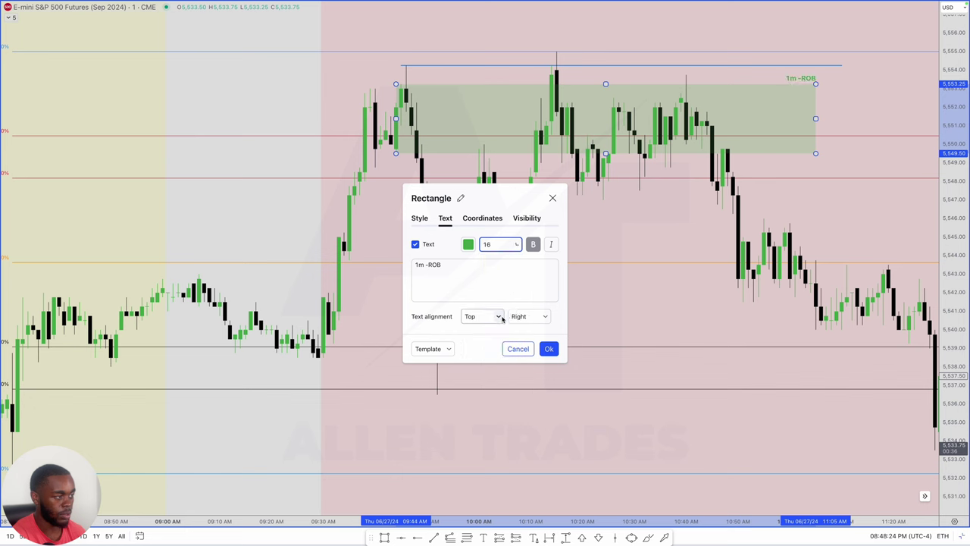
pyautogui.click(555, 348)
# Switch the S&P 500 chart to the 30-second timeframe
pyautogui.scroll(-2, 559, 144)
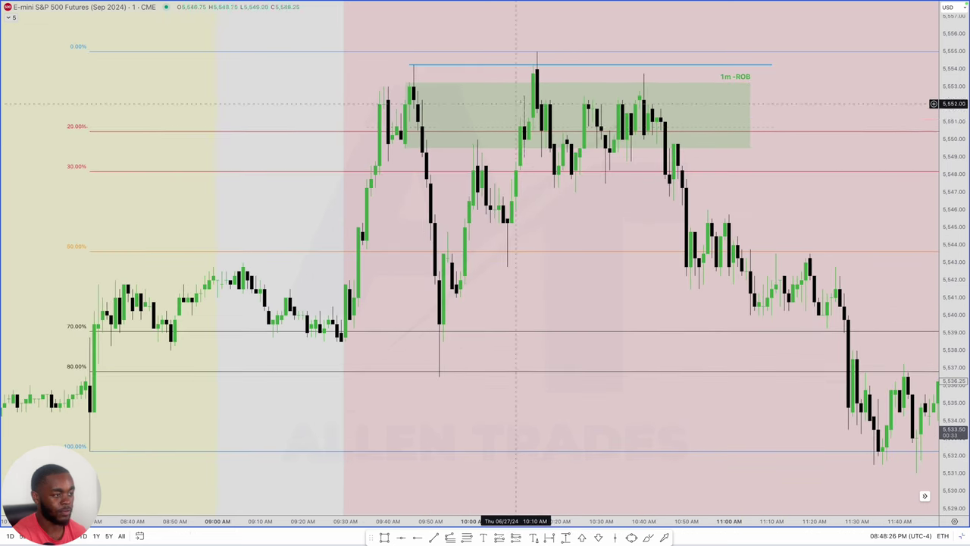
pyautogui.click(410, 116)
pyautogui.click(524, 70)
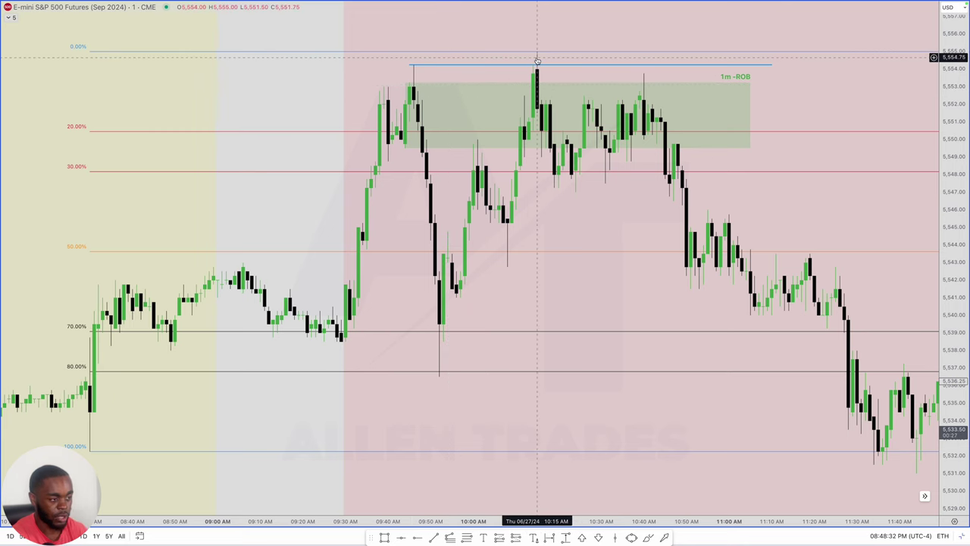
pyautogui.write('30s')
pyautogui.press('Return')
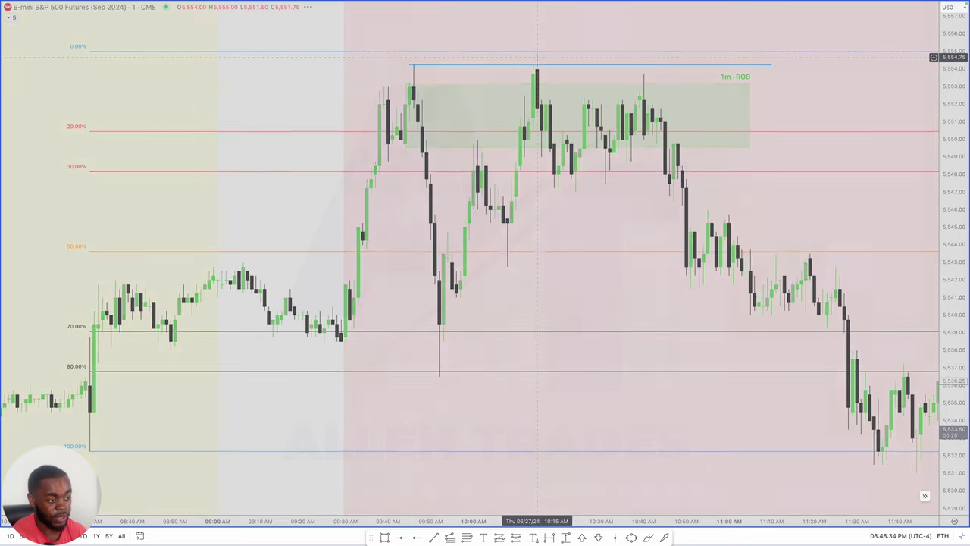
pyautogui.hscroll(-15, 588, 139)
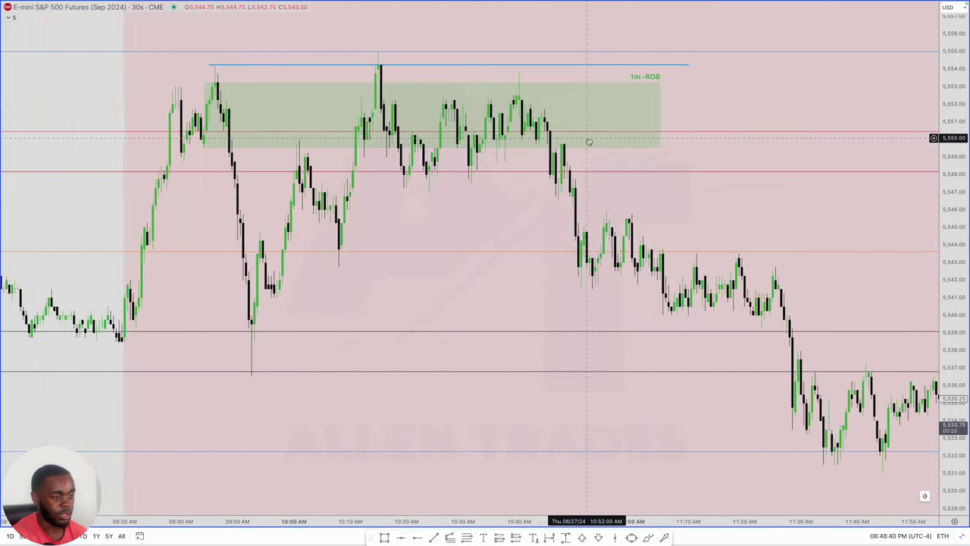
# Draw a rectangle from 10:10:30 to 10:20:00 AM between 5,548.75 and 5,550.25 and apply the grey style template
pyautogui.scroll(3, 588, 138)
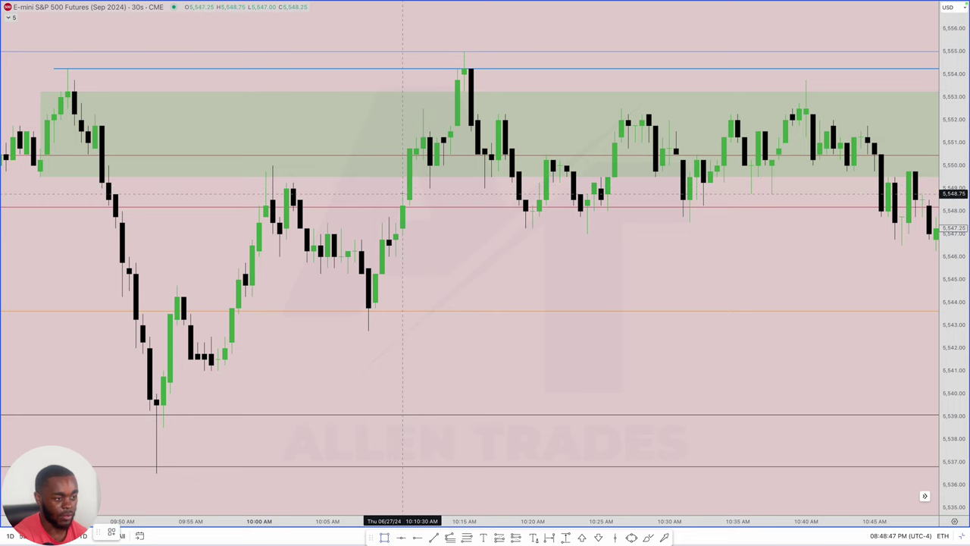
pyautogui.moveTo(403, 195)
pyautogui.mouseDown()
pyautogui.moveTo(417, 159)
pyautogui.moveTo(478, 160)
pyautogui.moveTo(533, 177)
pyautogui.mouseUp()
pyautogui.click(112, 533)
pyautogui.click(114, 453)
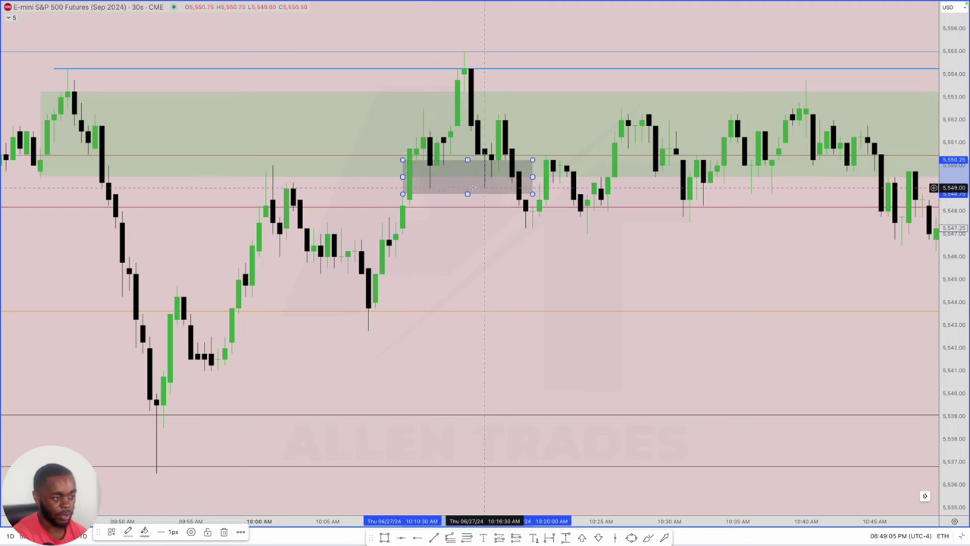
# Draw a horizontal trend line at 5,549.00 from 10:12:30 to 10:19:00 AM and label it "MS Shift"
pyautogui.click(430, 196)
pyautogui.moveTo(430, 188); pyautogui.dragTo(519, 188)
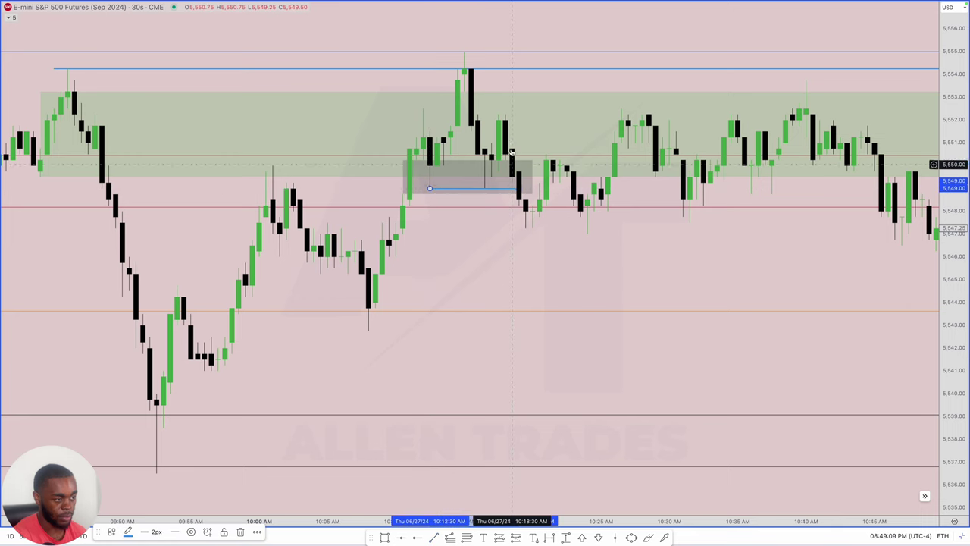
pyautogui.doubleClick(522, 190)
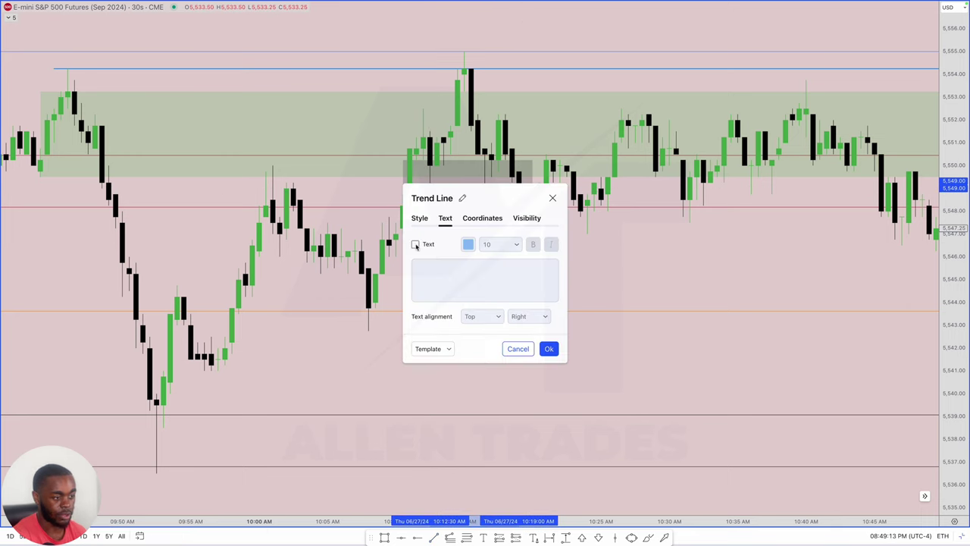
pyautogui.click(415, 244)
pyautogui.write('MS Shift')
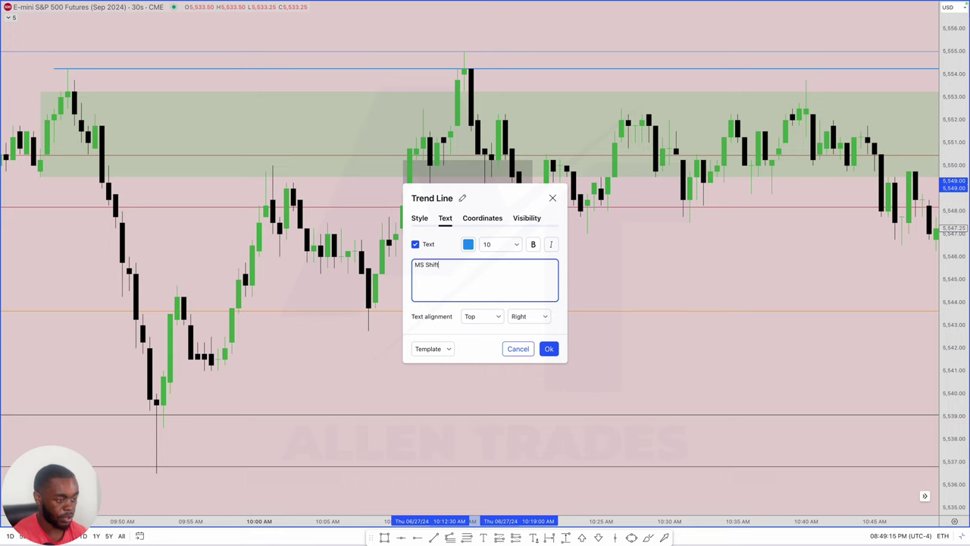
# Format the "MS Shift" label as bold size 12 text, aligned below the trend line at its left end
pyautogui.click(521, 317)
pyautogui.click(523, 333)
pyautogui.click(482, 316)
pyautogui.click(478, 361)
pyautogui.click(500, 245)
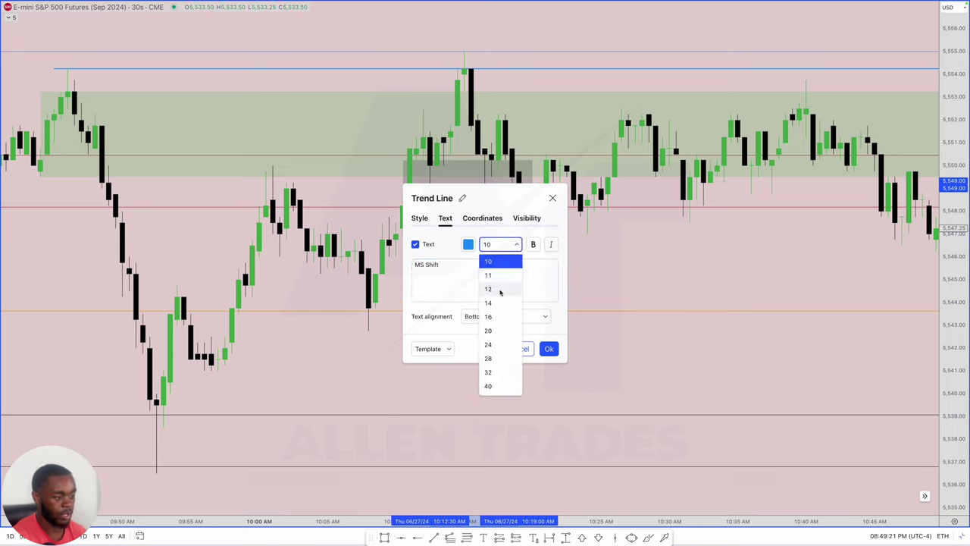
pyautogui.click(493, 288)
pyautogui.click(533, 244)
pyautogui.click(549, 349)
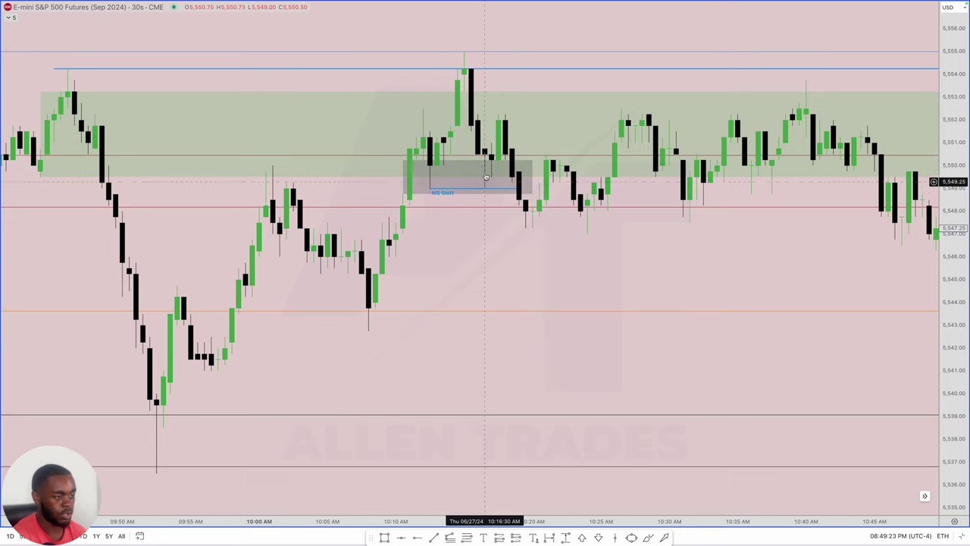
pyautogui.hscroll(-3, 533, 212)
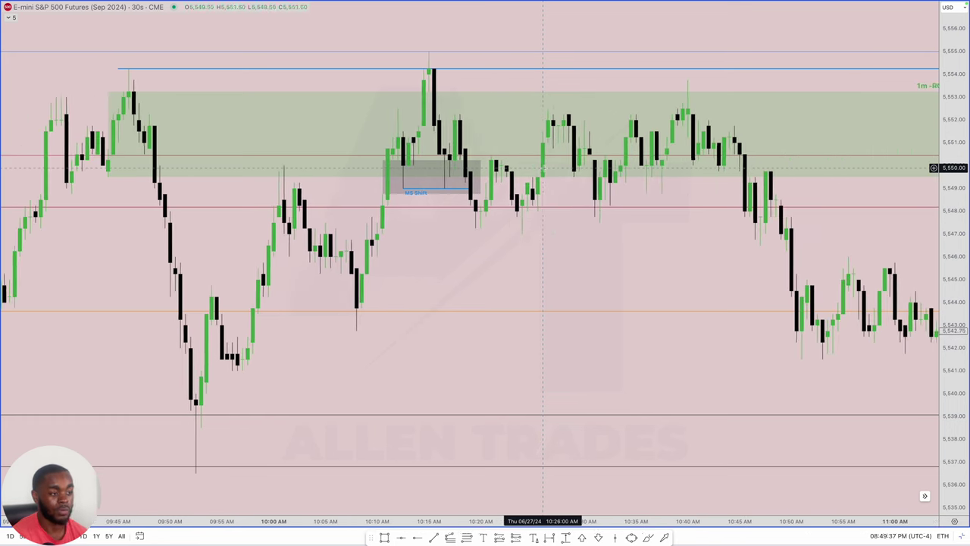
pyautogui.scroll(-1, 542, 167)
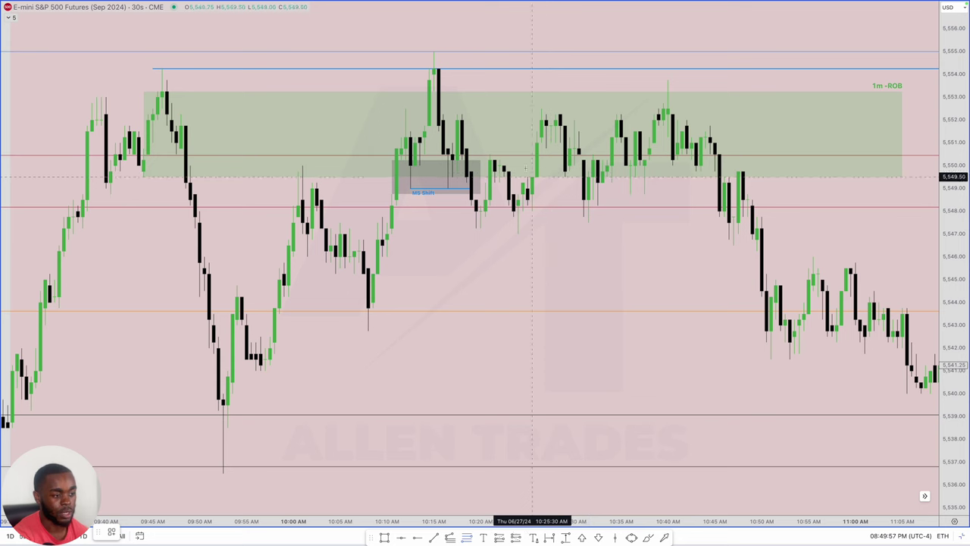
pyautogui.moveTo(459, 261); pyautogui.dragTo(478, 227)
pyautogui.press('Delete')
# Delete the grey rectangle around the "MS Shift" line
pyautogui.scroll(5, 475, 248)
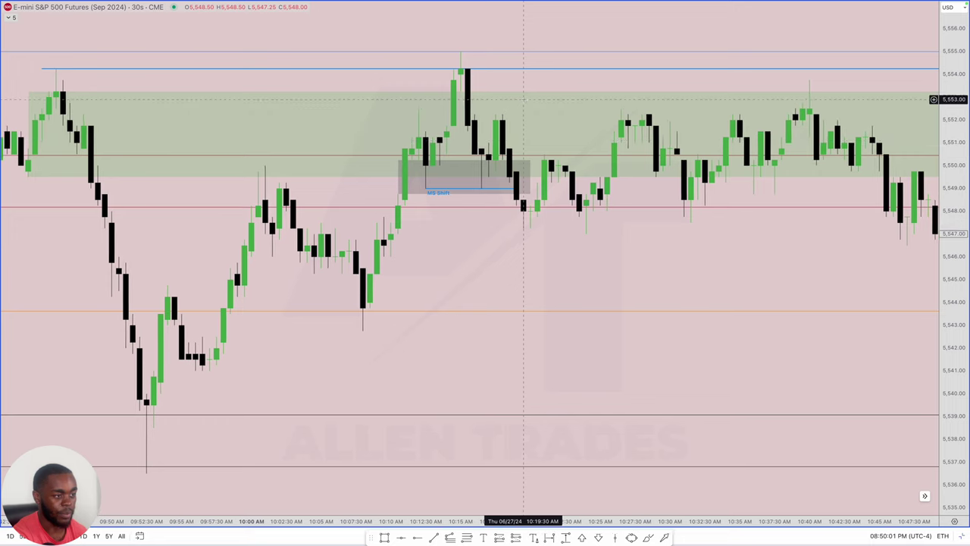
pyautogui.scroll(2, 460, 140)
pyautogui.click(403, 194)
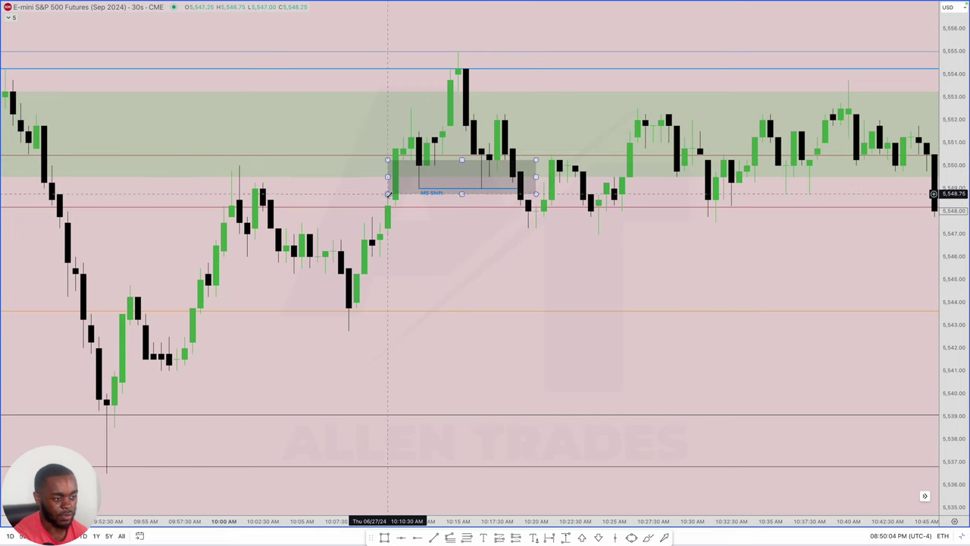
pyautogui.click(404, 162)
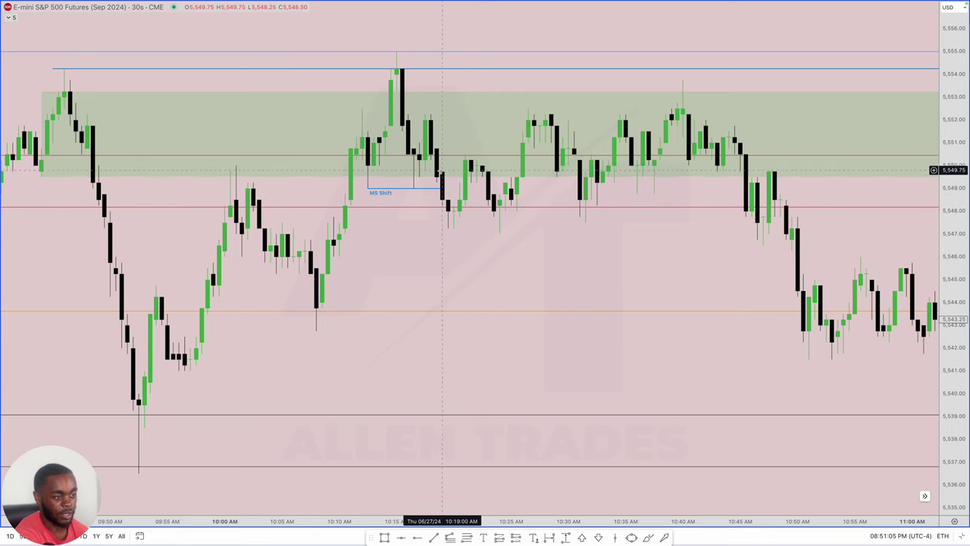
pyautogui.scroll(3, 431, 160)
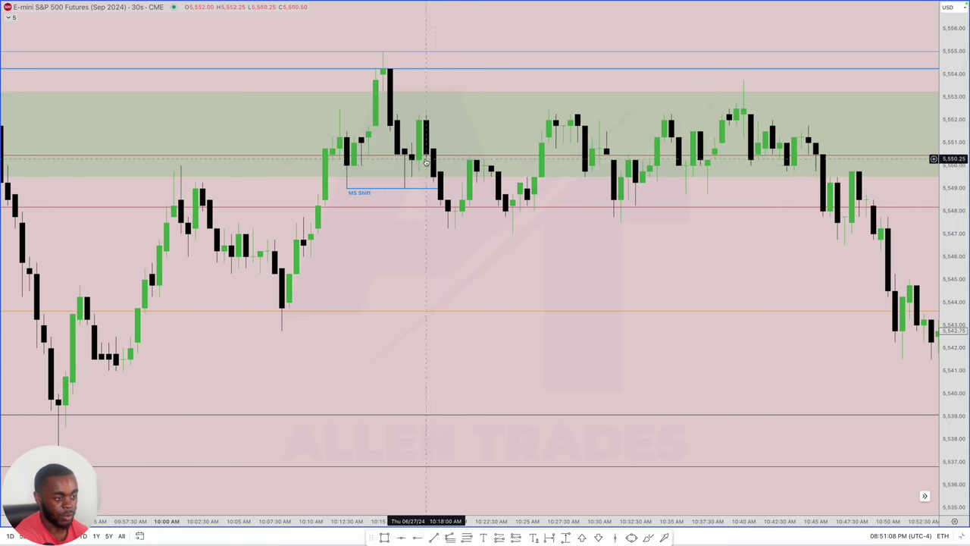
pyautogui.scroll(-2, 447, 203)
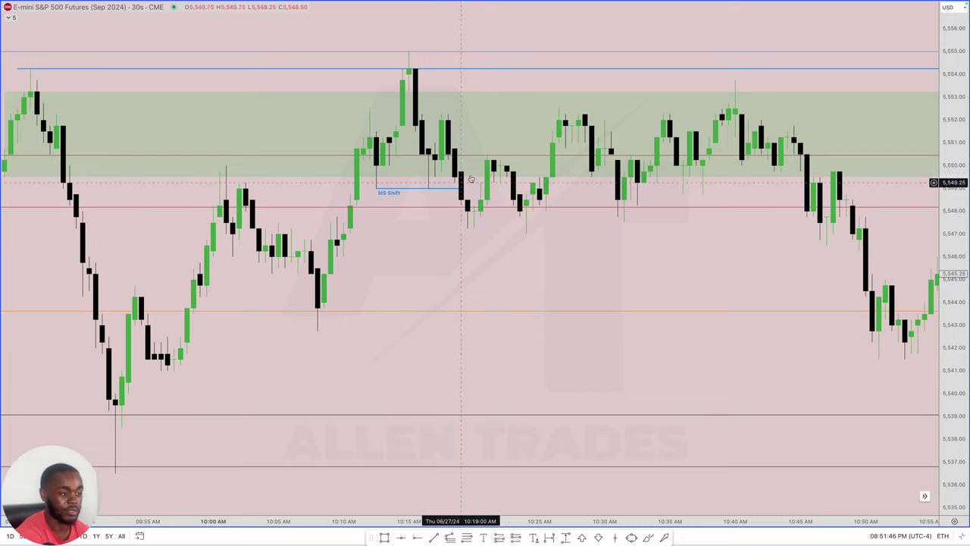
pyautogui.hscroll(-2, 455, 228)
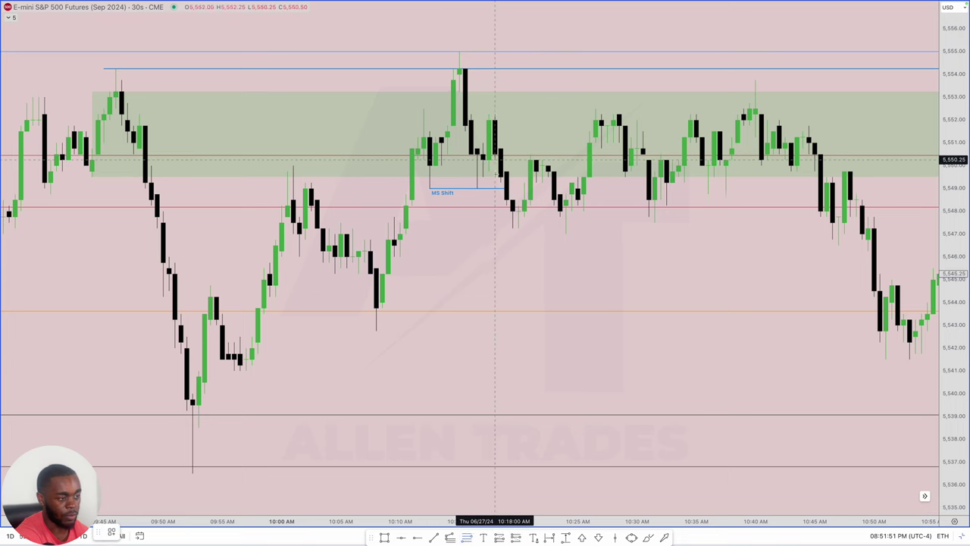
# Draw a Fibonacci retracement from 5,555.00 at 10:15:00 AM to 5,547.25 at 10:20:00 AM and apply the EQ template
pyautogui.hotkey('alt', 'f')
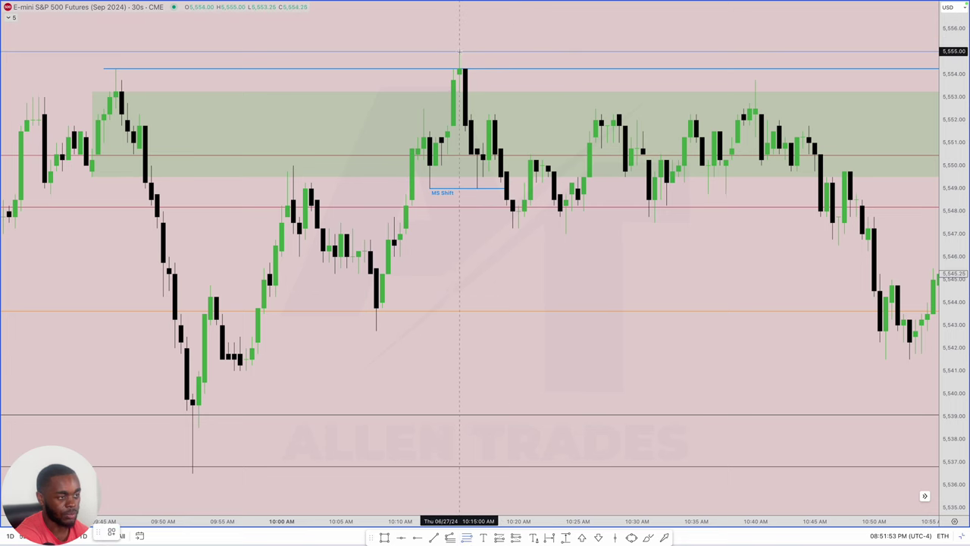
pyautogui.click(459, 51)
pyautogui.click(519, 228)
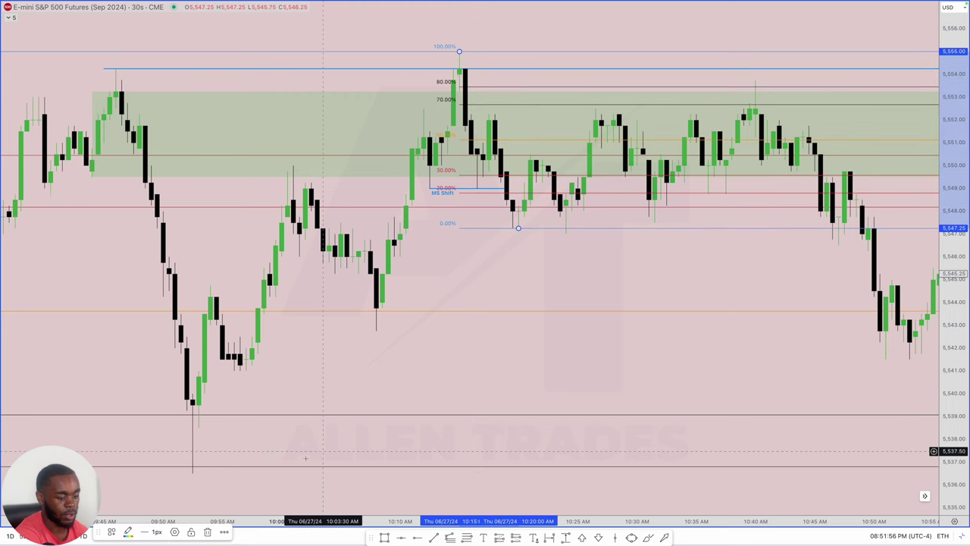
pyautogui.click(111, 532)
pyautogui.click(112, 397)
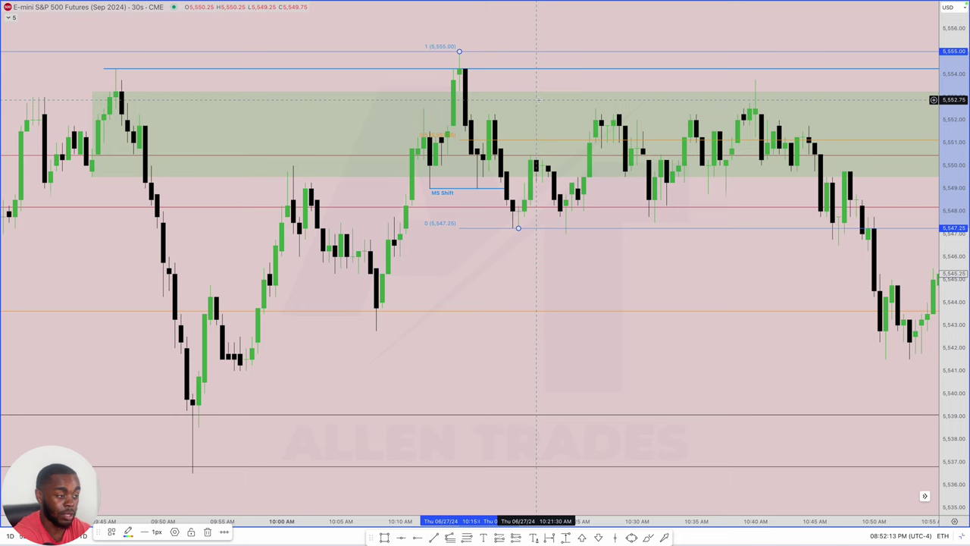
# Move the retracement's starting anchor to the 5,554.25 high at 9:46:00 AM and apply the OTE template
pyautogui.scroll(-2, 538, 100)
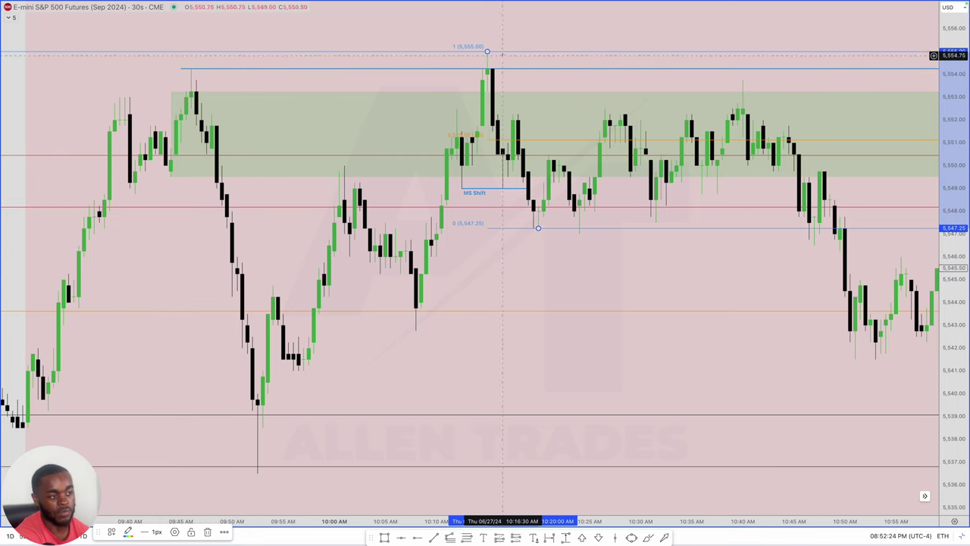
pyautogui.moveTo(470, 57); pyautogui.dragTo(182, 70)
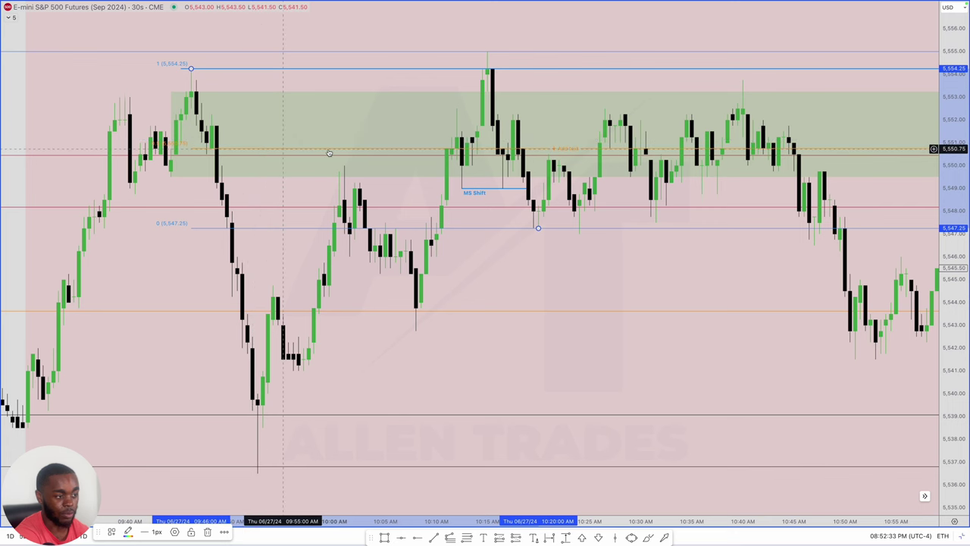
pyautogui.scroll(-1, 265, 379)
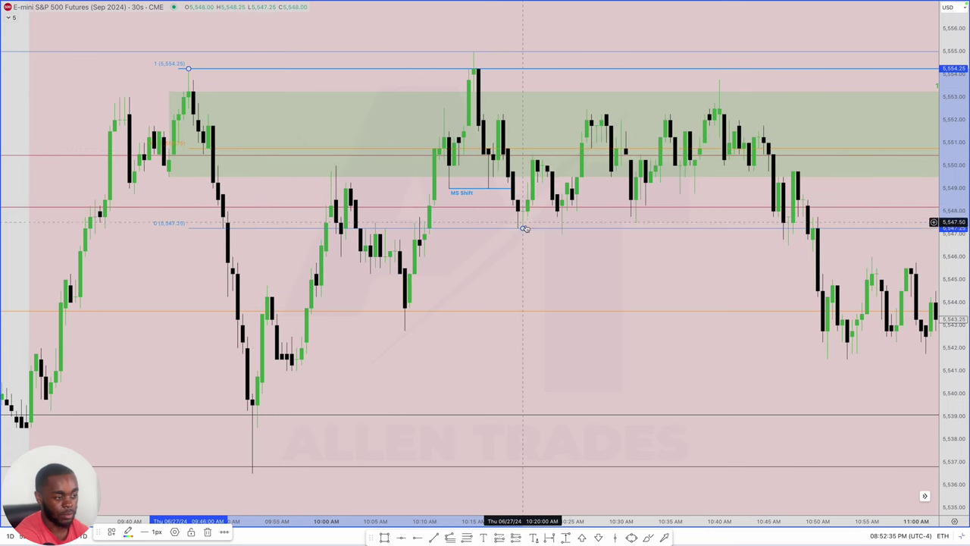
pyautogui.click(112, 534)
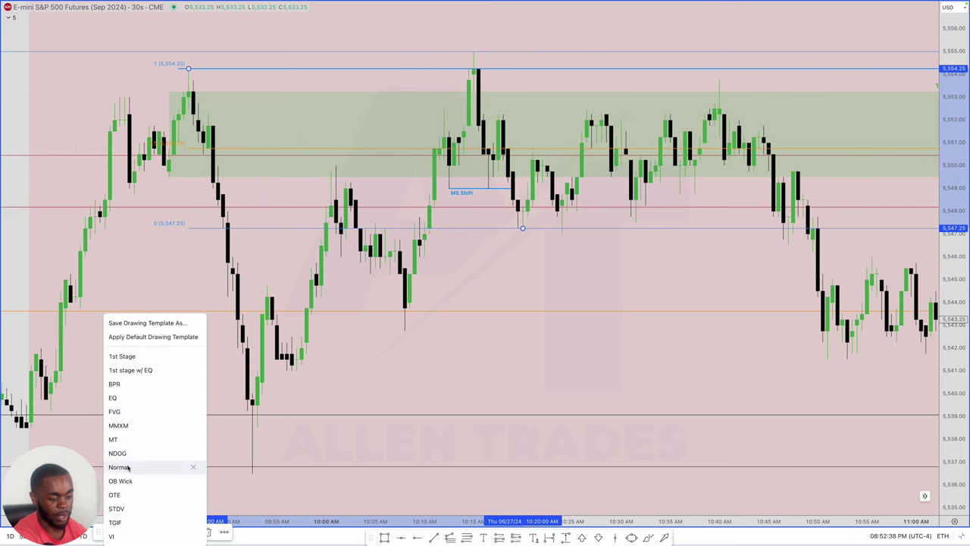
pyautogui.click(129, 494)
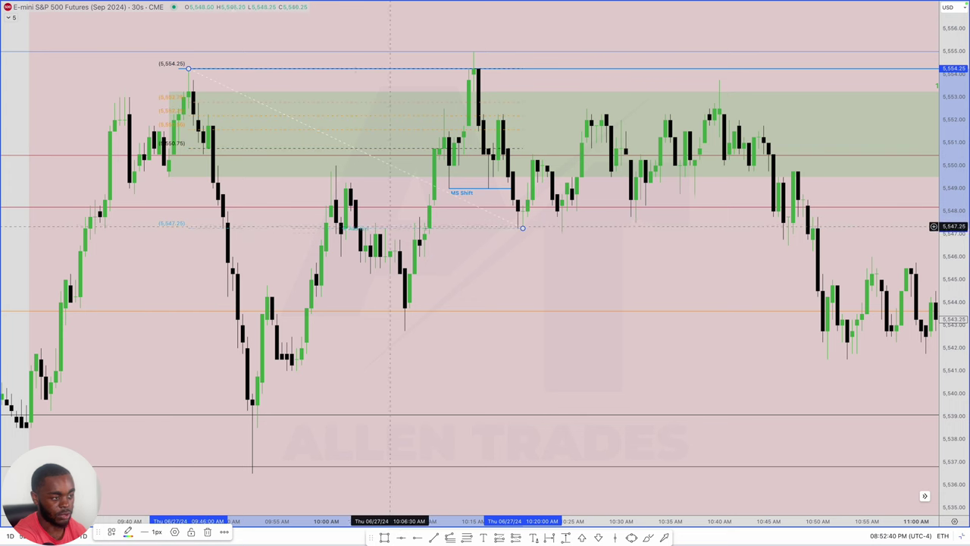
# Set the Fibonacci retracement's labels to show levels as percents and hide the prices
pyautogui.doubleClick(522, 227)
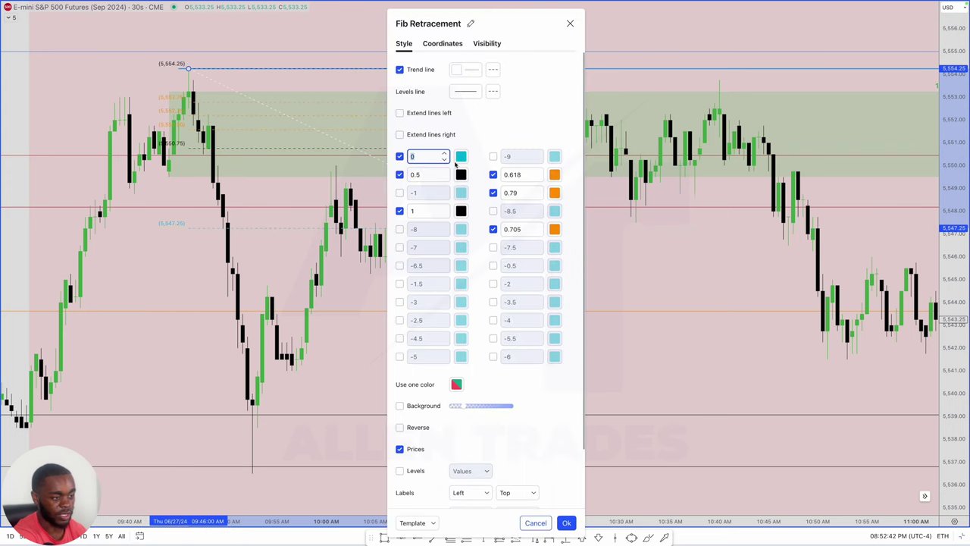
pyautogui.moveTo(481, 38); pyautogui.dragTo(638, 61)
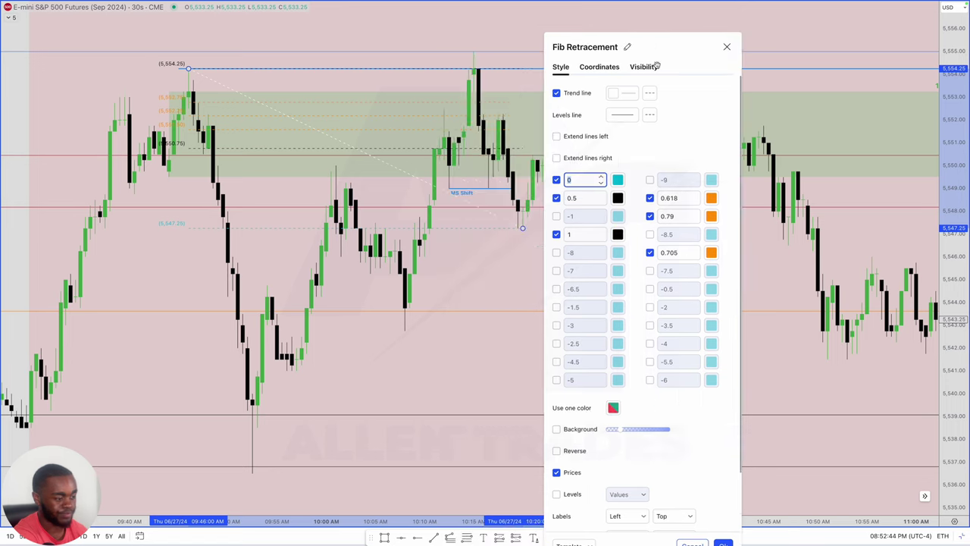
pyautogui.scroll(-1, 557, 409)
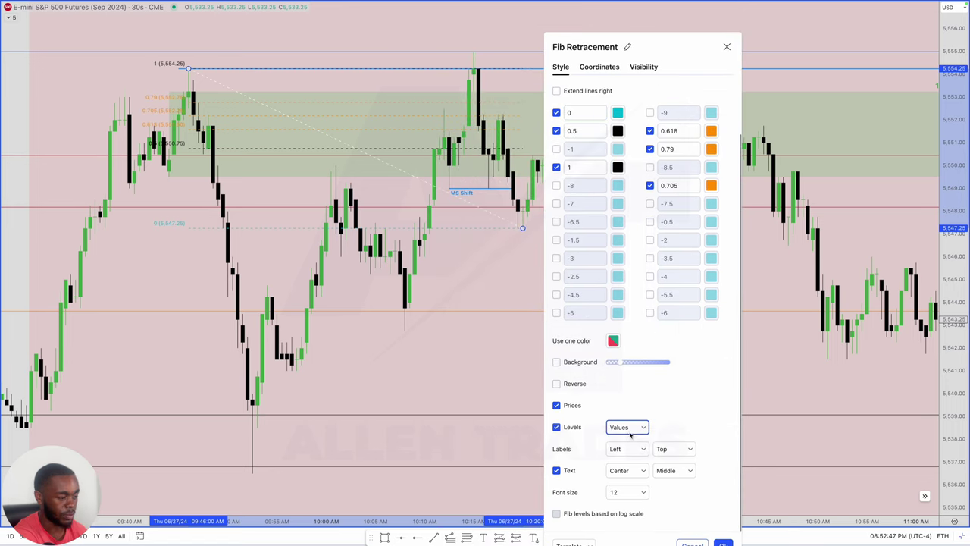
pyautogui.click(557, 406)
pyautogui.click(723, 544)
pyautogui.doubleClick(521, 225)
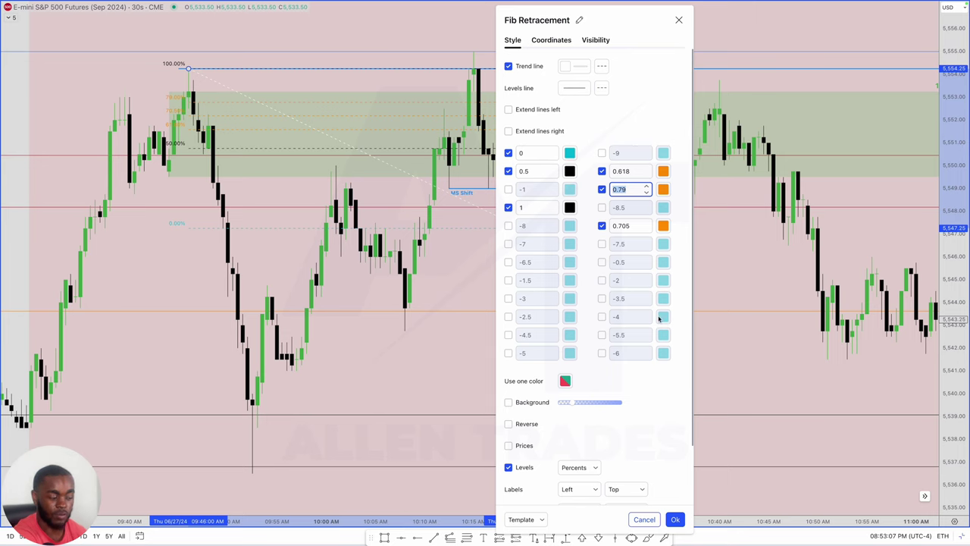
pyautogui.click(674, 520)
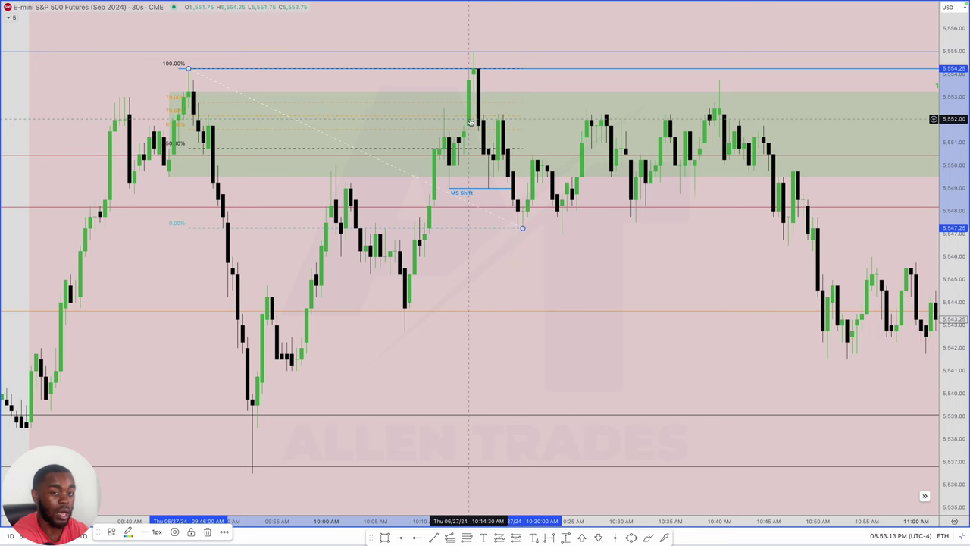
# Draw a rectangle from 10:20:00 to 10:56:00 AM between 5,551.50 and 5,552.75 and apply the OTE template
pyautogui.scroll(-4, 470, 121)
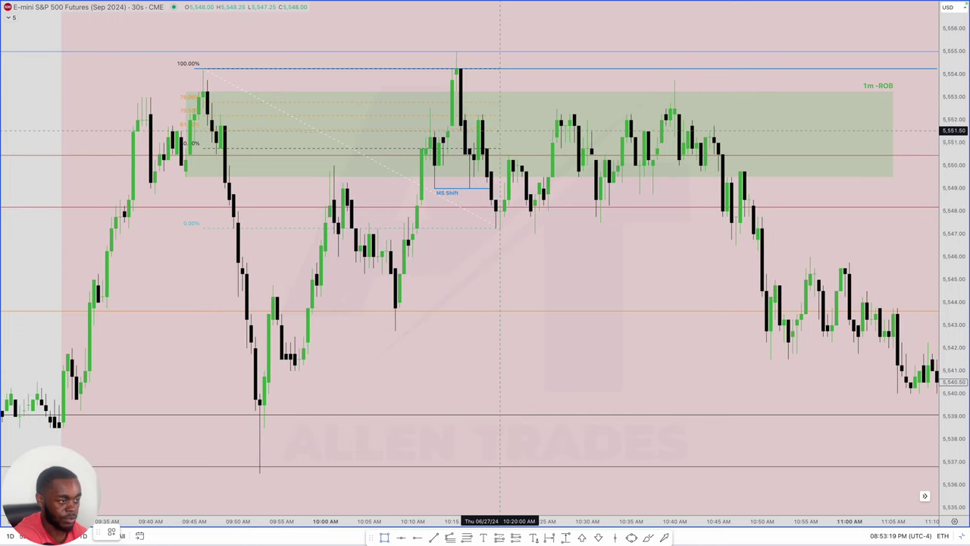
pyautogui.click(500, 129)
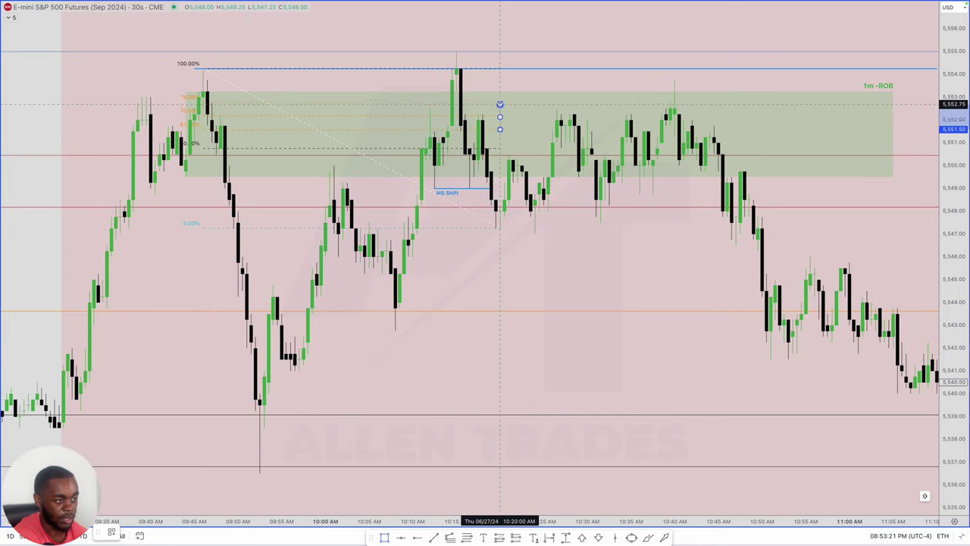
pyautogui.click(500, 101)
pyautogui.moveTo(500, 115); pyautogui.dragTo(814, 115)
pyautogui.click(111, 531)
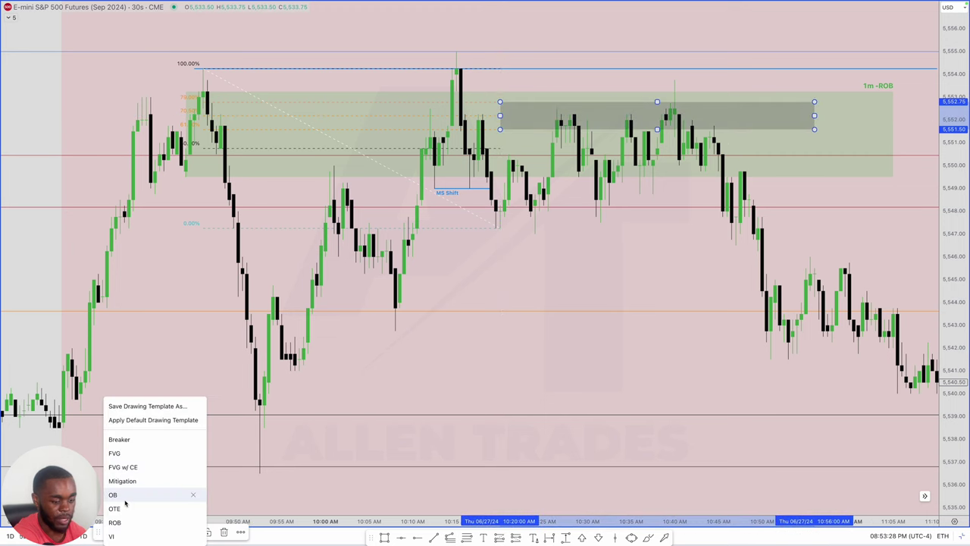
pyautogui.click(129, 513)
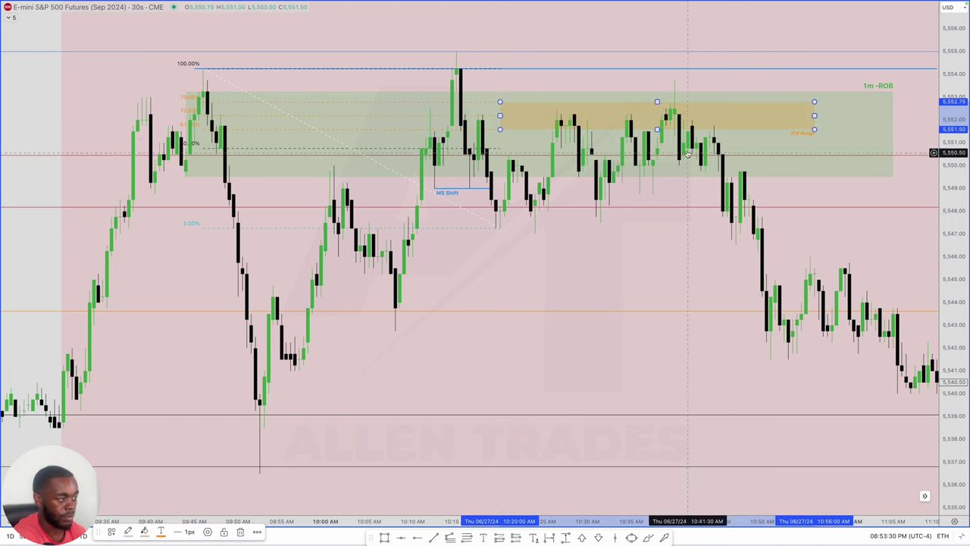
pyautogui.click(601, 220)
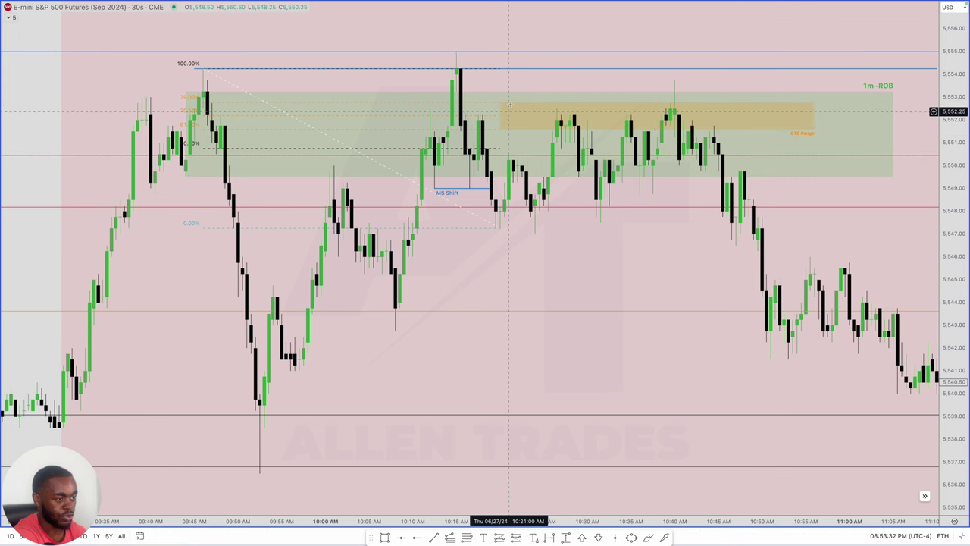
# Draw a horizontal trend line at 5,550.75 from 10:19:30 to 10:57:00 AM and give it the dashed orange EQ style
pyautogui.click(435, 539)
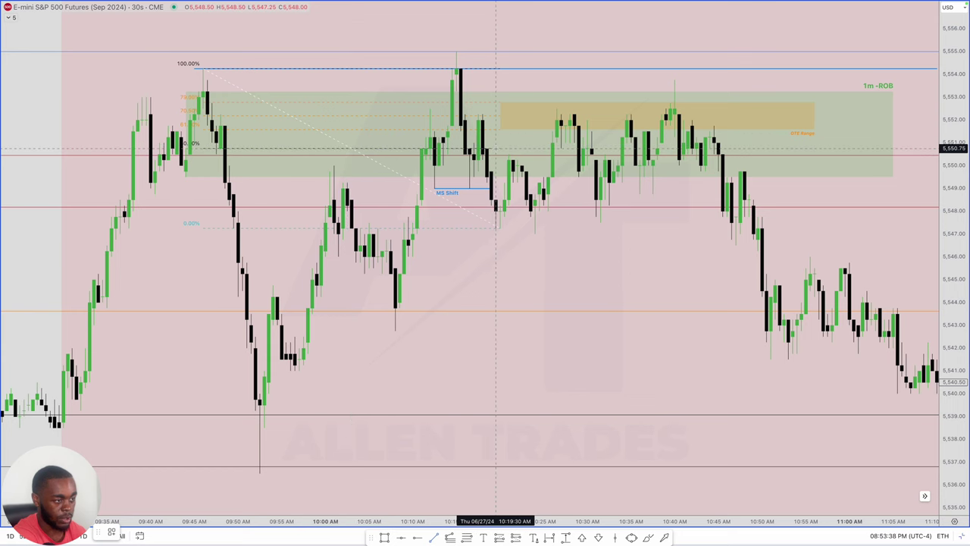
pyautogui.click(497, 148)
pyautogui.click(823, 148)
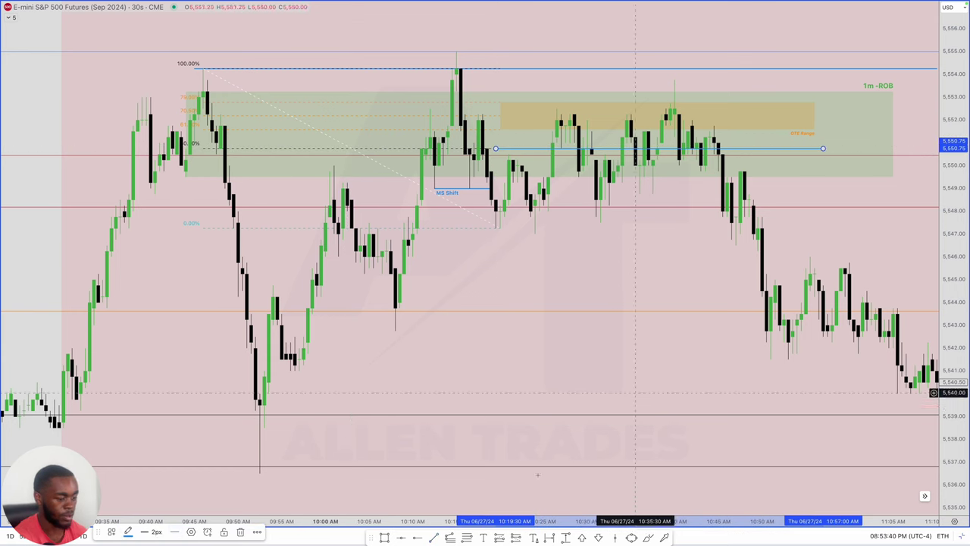
pyautogui.click(156, 531)
pyautogui.click(125, 360)
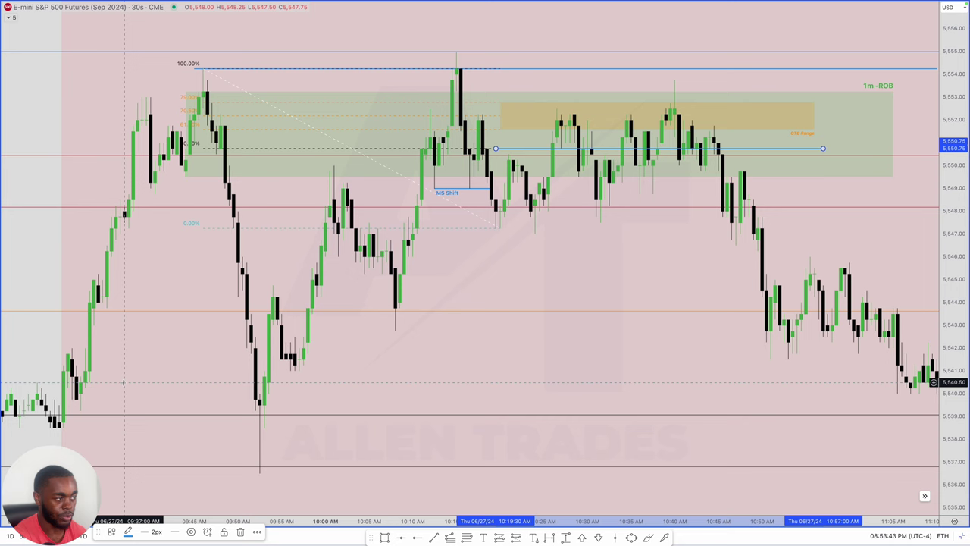
# Align the "EQ" label to the top of the trend line
pyautogui.doubleClick(823, 147)
pyautogui.click(416, 244)
pyautogui.click(482, 316)
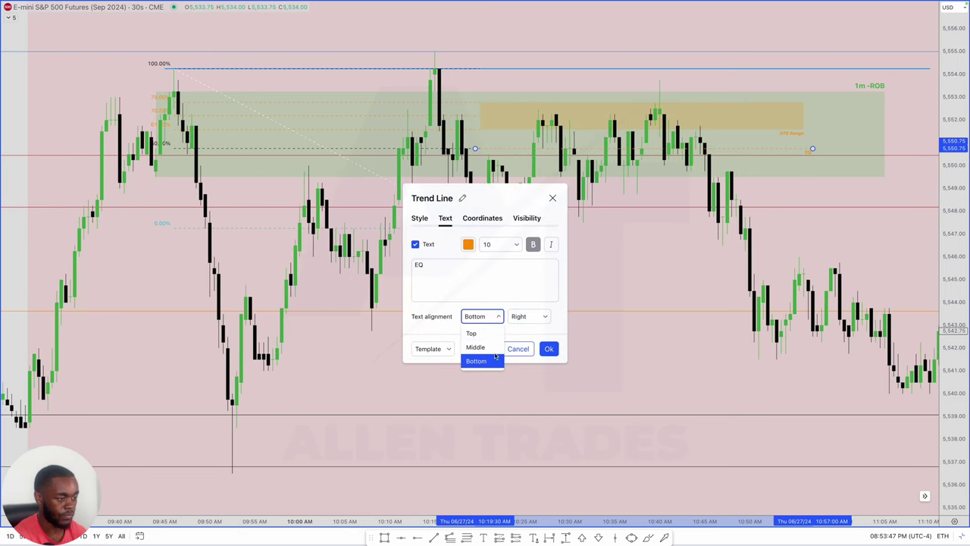
pyautogui.click(486, 333)
pyautogui.click(549, 349)
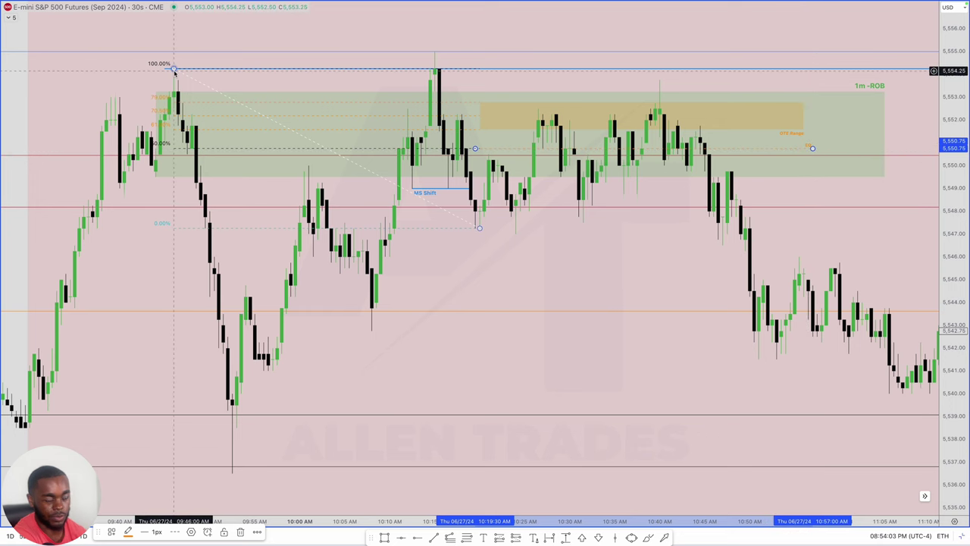
# Delete the OTE Fibonacci retracement drawn between 9:46 and 10:20 AM
pyautogui.press('Delete')
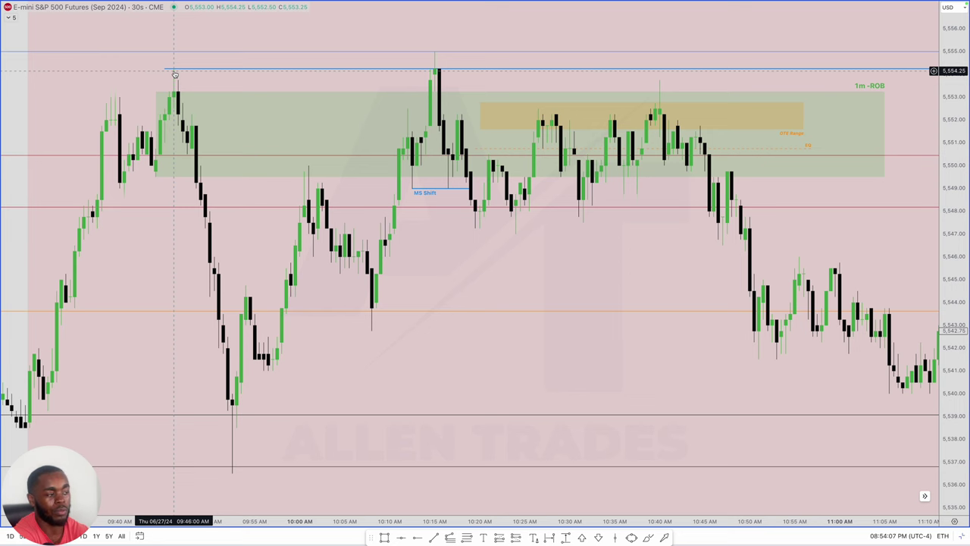
pyautogui.scroll(1, 448, 149)
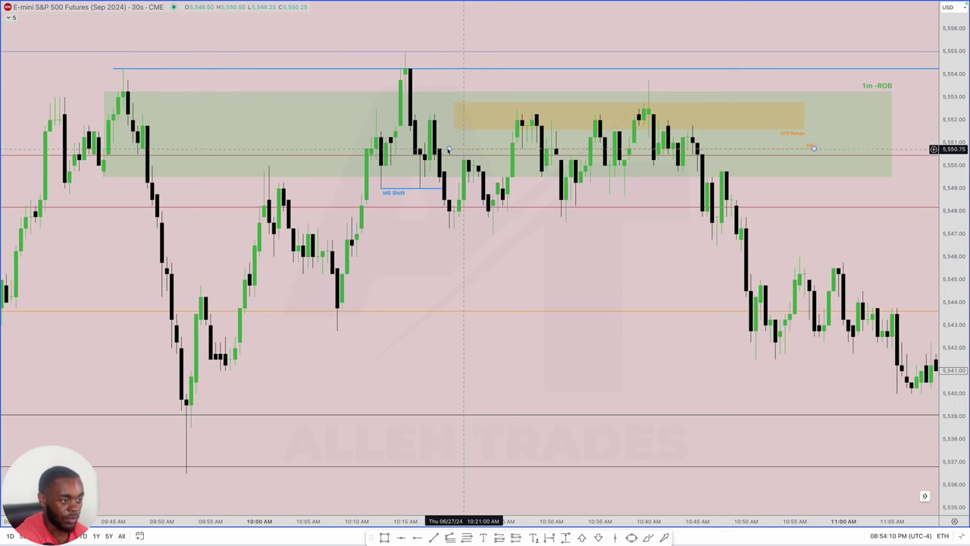
pyautogui.scroll(1, 467, 152)
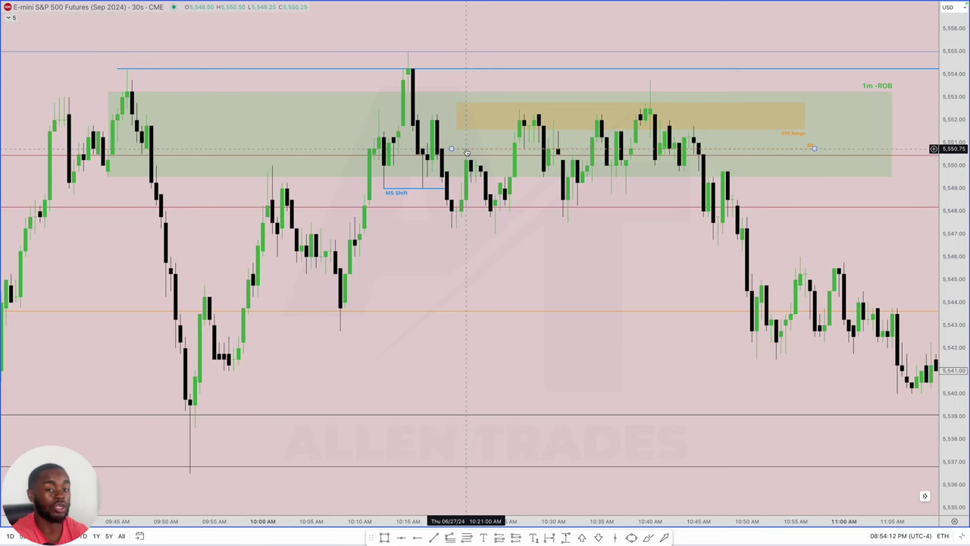
# Examine the price action around the OTE range and EQ line against the larger Fibonacci range starting at 8:30 AM
pyautogui.click(409, 62)
pyautogui.scroll(-5, 410, 62)
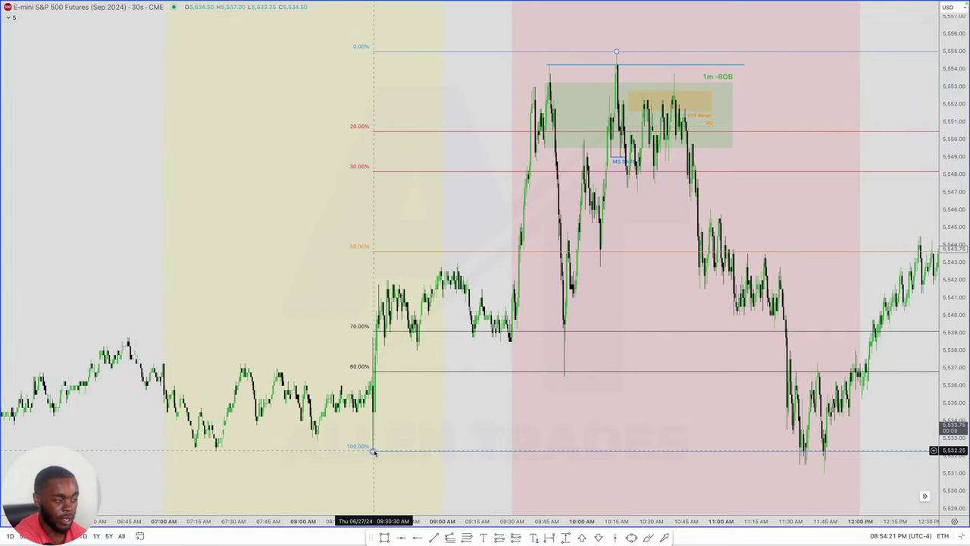
pyautogui.click(373, 452)
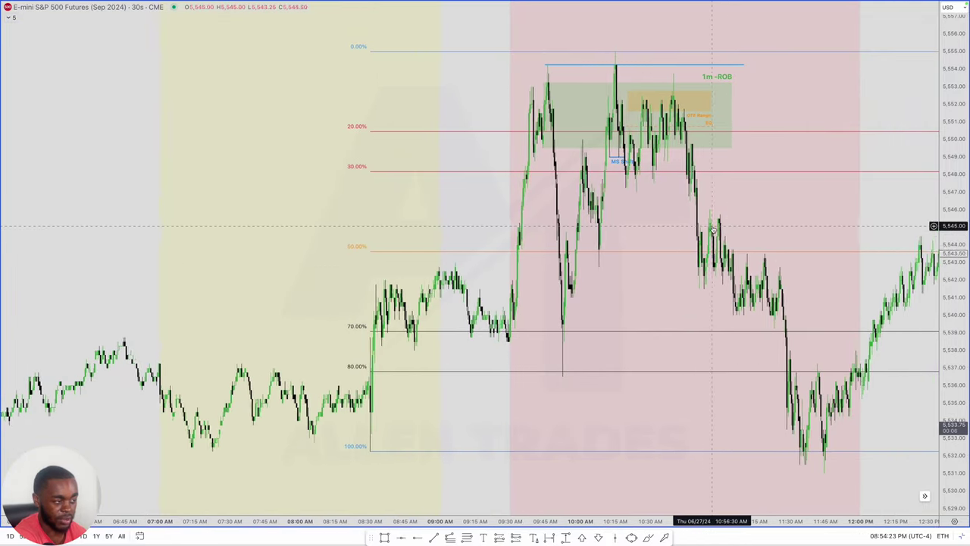
pyautogui.scroll(5, 713, 226)
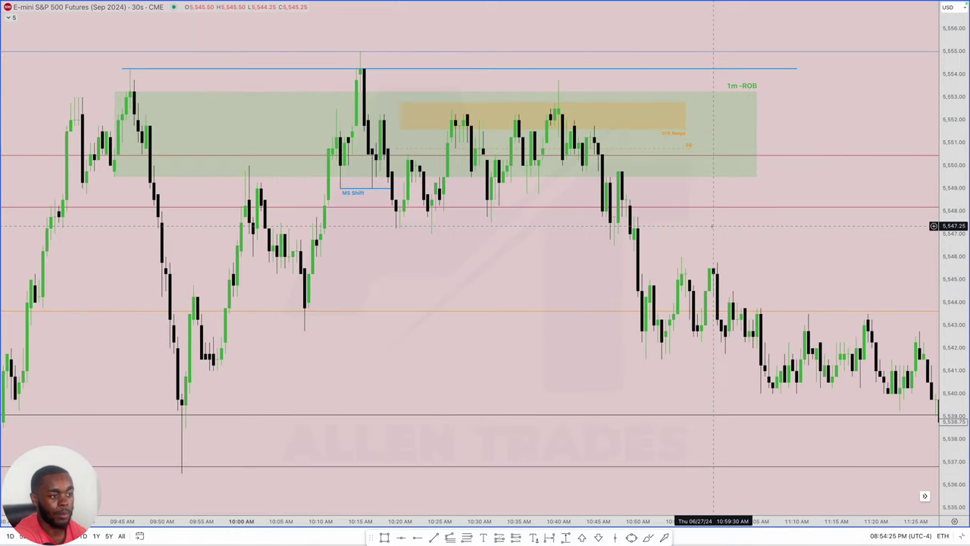
pyautogui.click(509, 104)
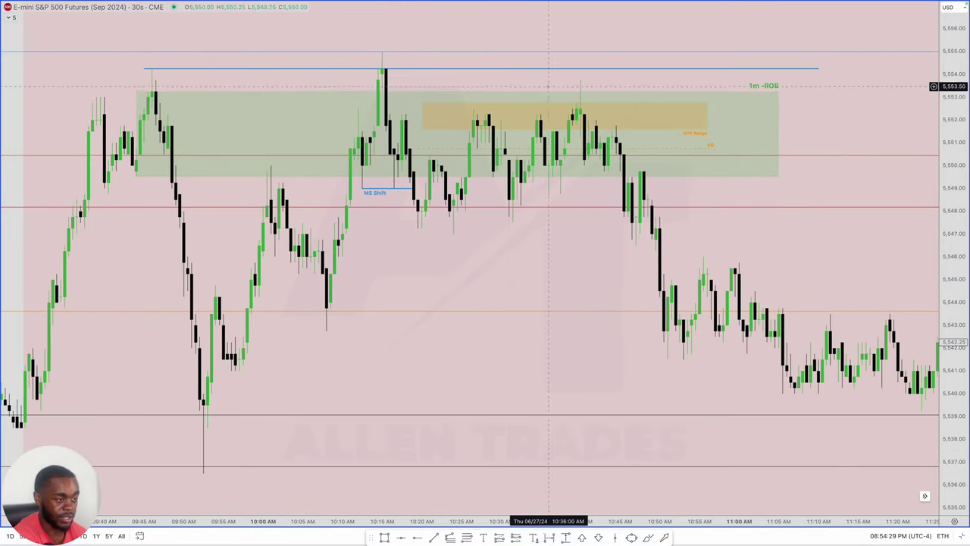
pyautogui.click(465, 100)
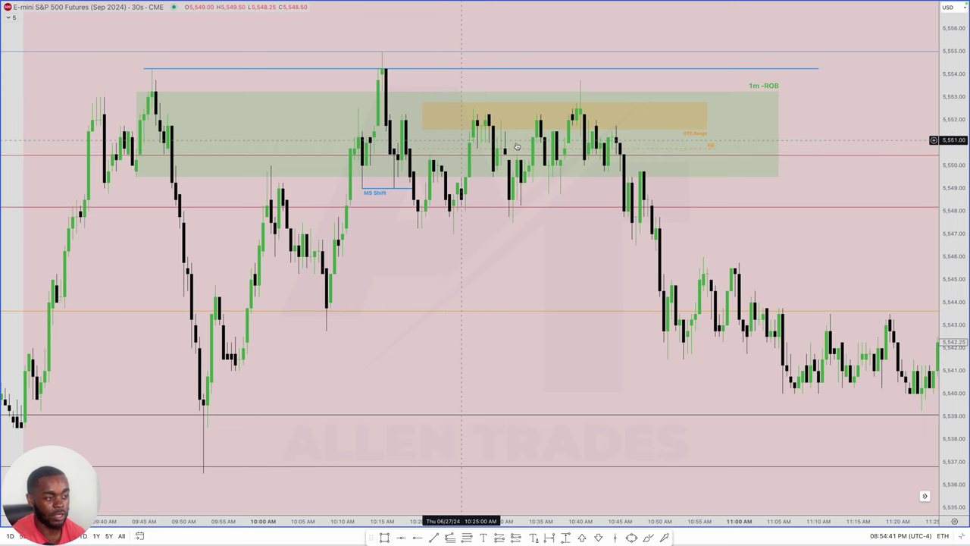
pyautogui.scroll(1, 493, 152)
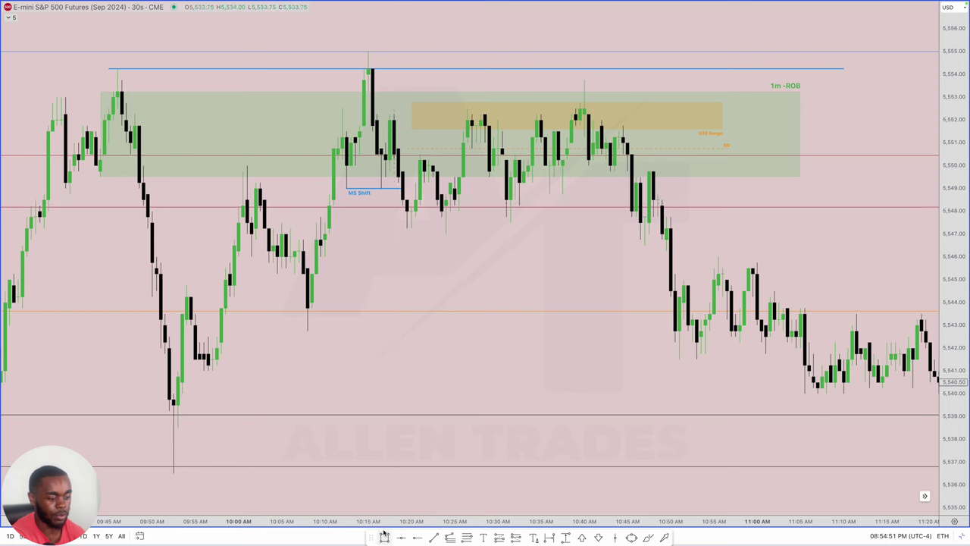
# Mark the FVG with black horizontal rays at 5,553.25 and 5,552.25, and set the "FVG" label's font size to 14
pyautogui.click(367, 91)
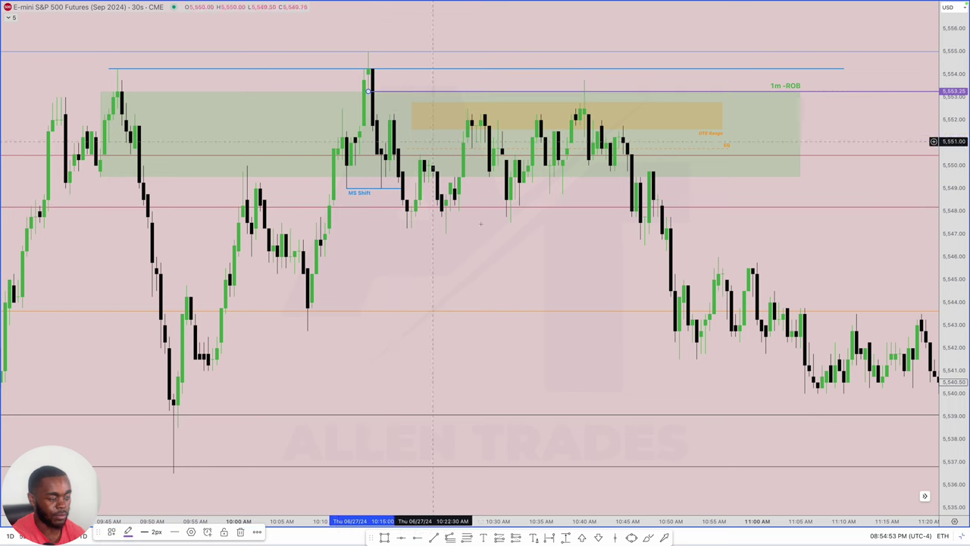
pyautogui.click(377, 113)
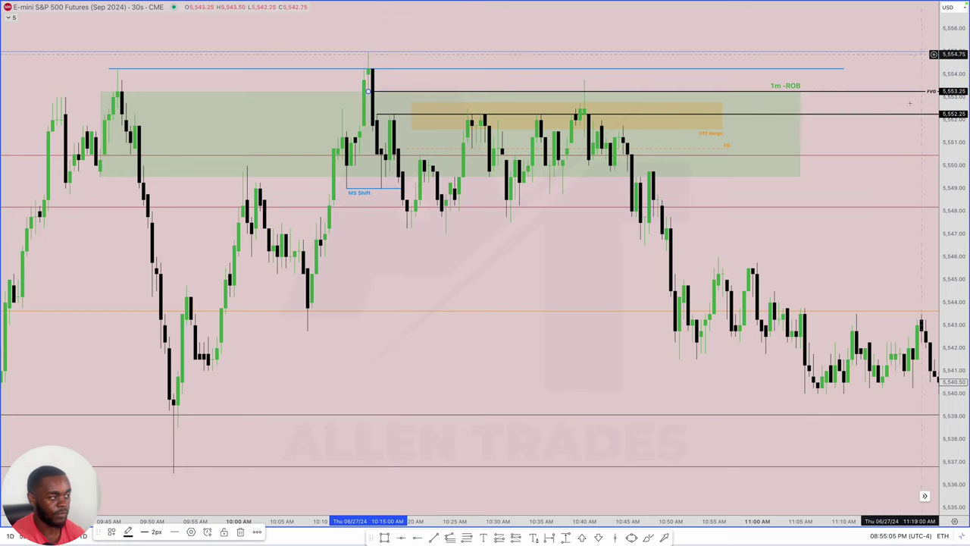
pyautogui.doubleClick(915, 94)
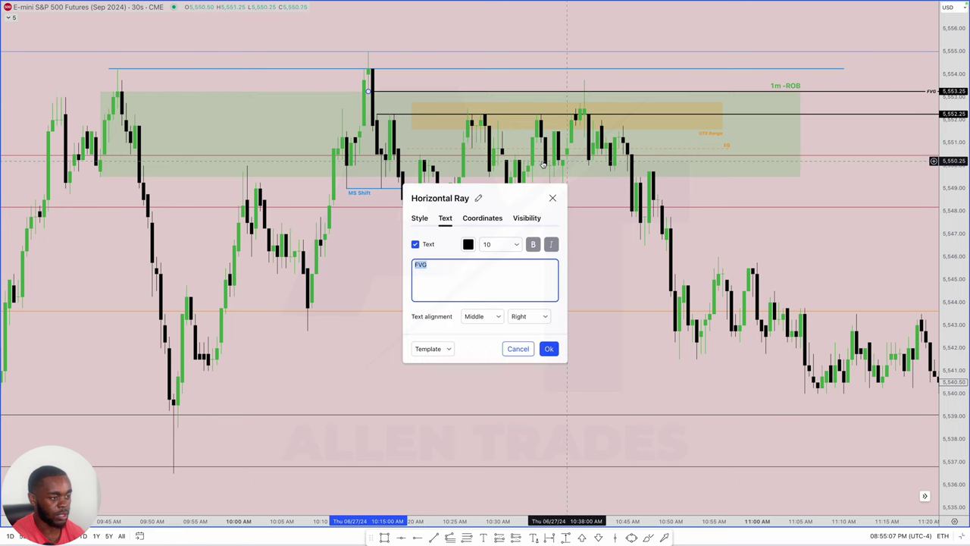
pyautogui.click(500, 244)
pyautogui.click(491, 302)
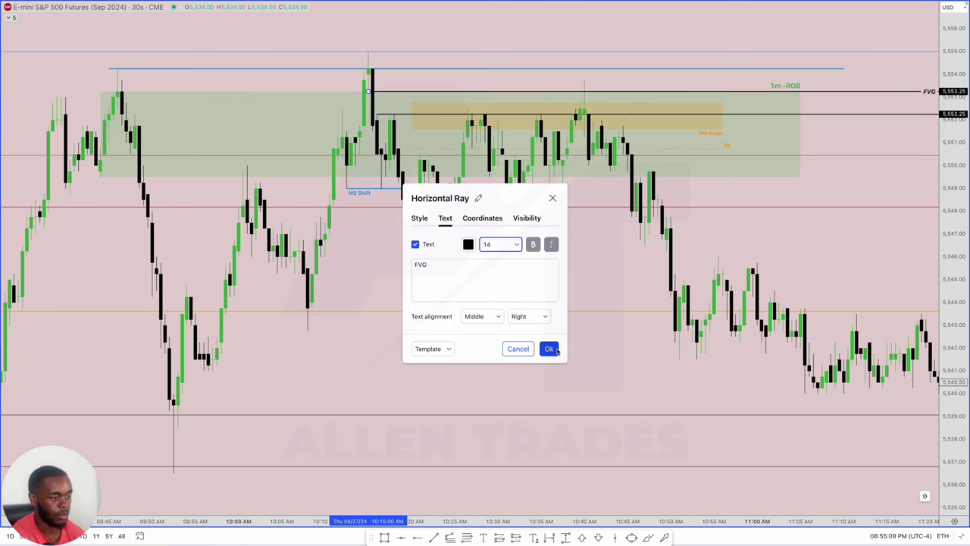
pyautogui.click(548, 349)
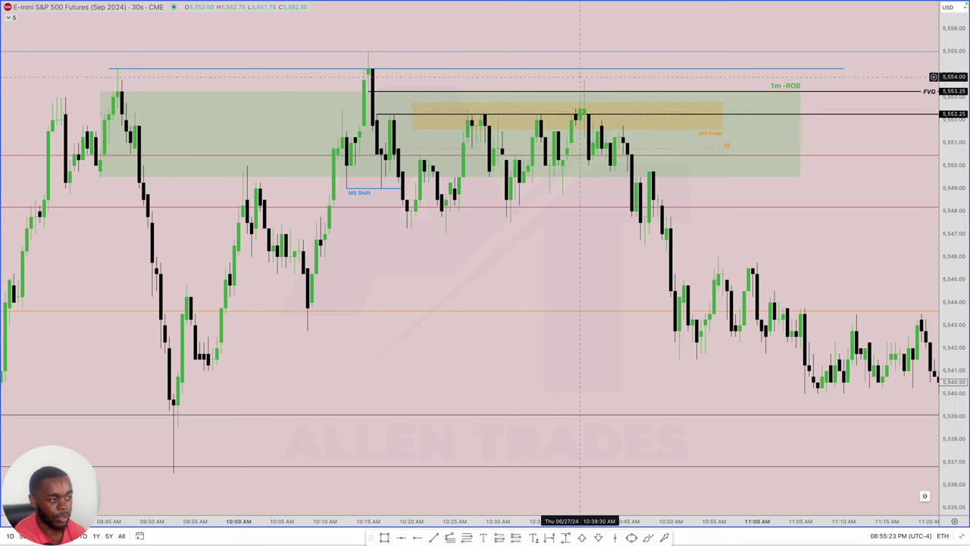
# Show the trade executions with their labels on the chart through the chart's trading settings
pyautogui.scroll(-1, 586, 111)
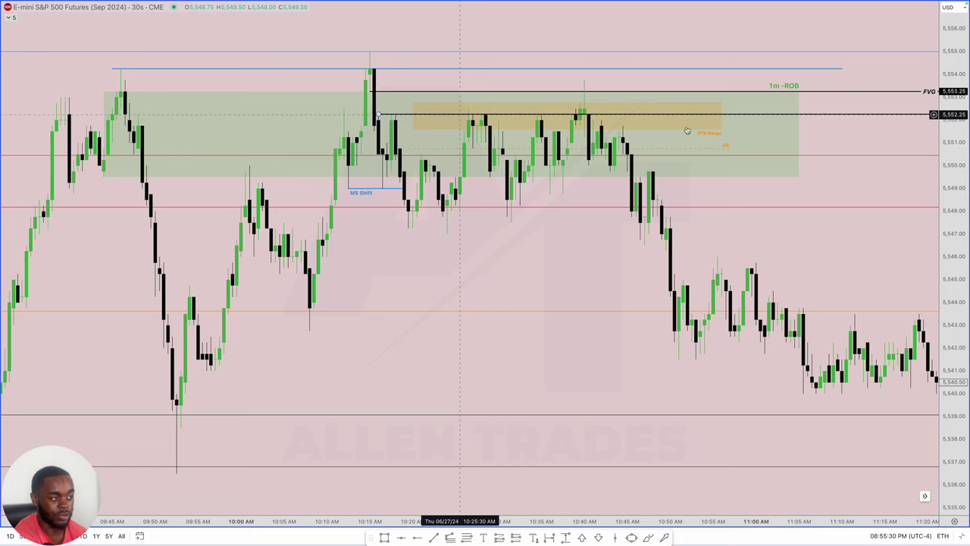
pyautogui.click(788, 86)
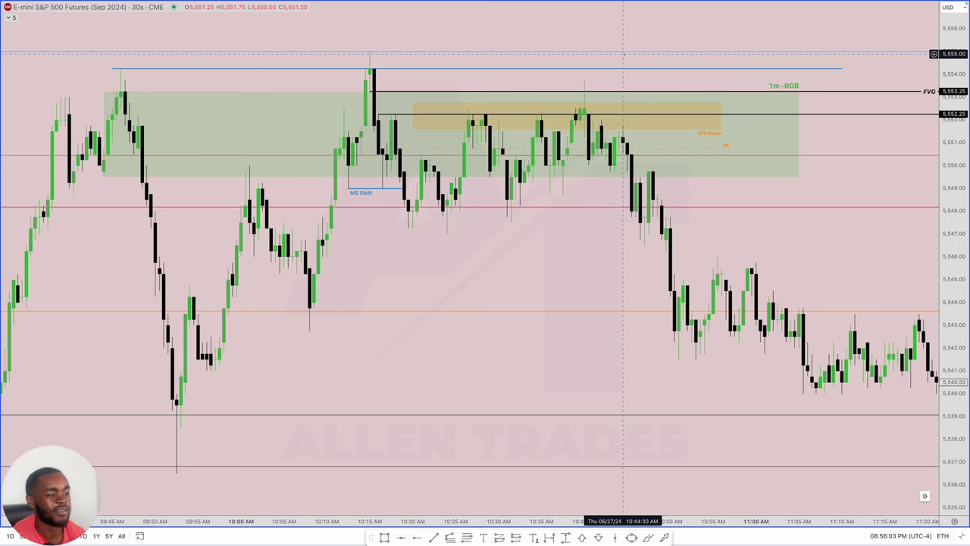
pyautogui.rightClick(543, 241)
pyautogui.click(612, 505)
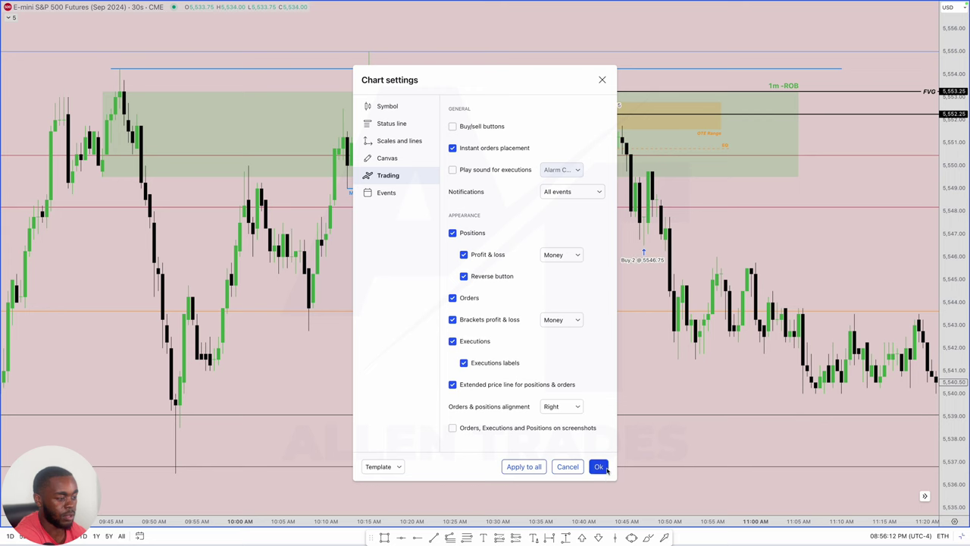
pyautogui.click(599, 466)
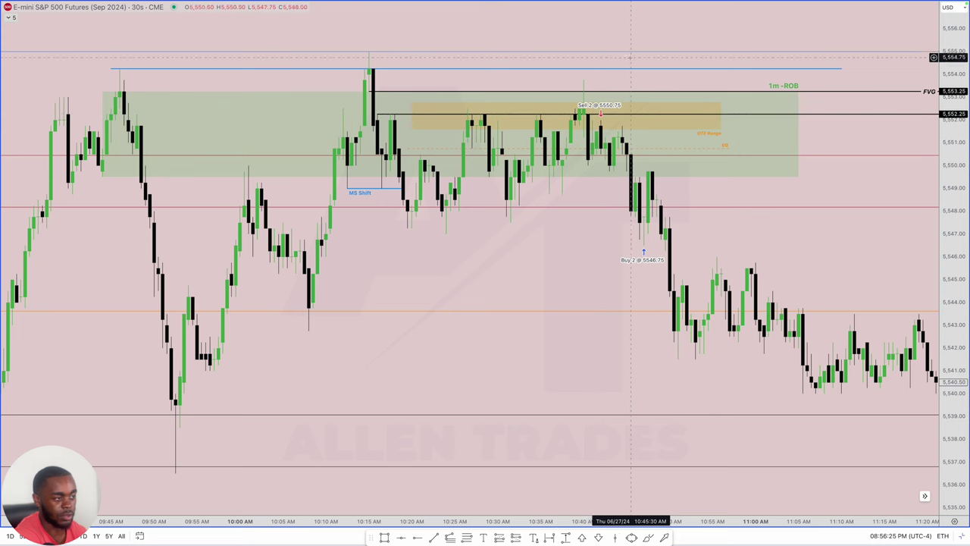
# Draw a rectangle from 10:40 to 10:48 AM between 5,553.75 and 5,551.25 and apply the OB template to it
pyautogui.scroll(3, 605, 126)
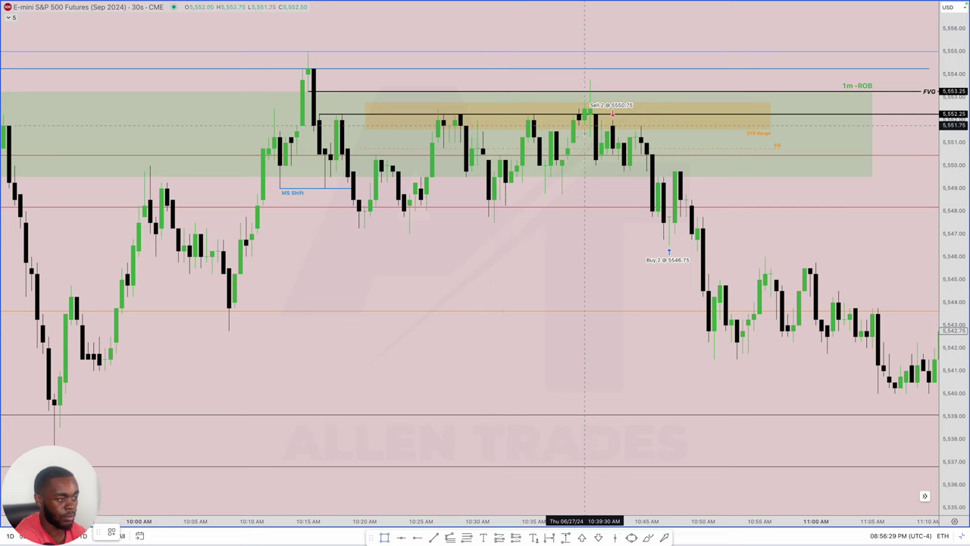
pyautogui.moveTo(590, 80)
pyautogui.mouseDown()
pyautogui.moveTo(590, 137)
pyautogui.moveTo(681, 108)
pyautogui.mouseUp()
pyautogui.click(112, 535)
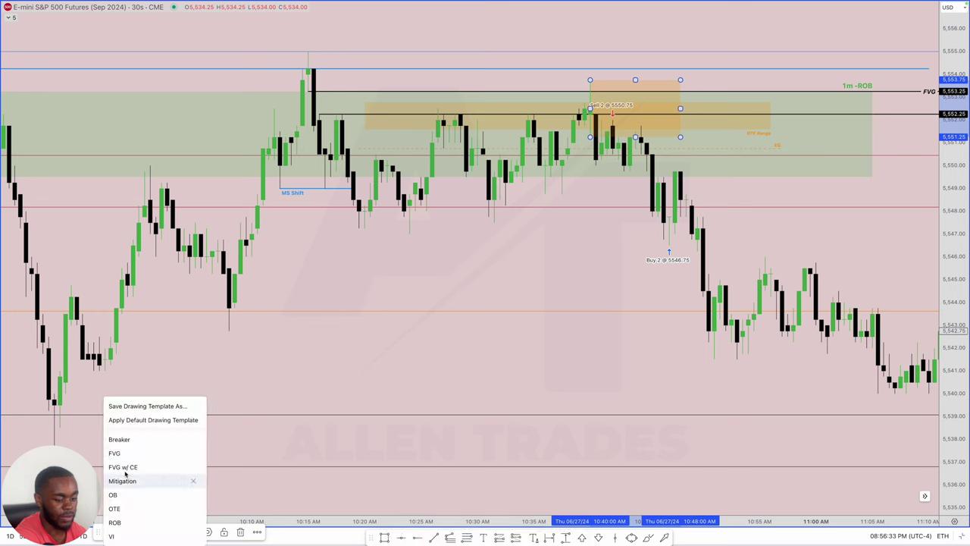
pyautogui.click(131, 497)
pyautogui.click(618, 125)
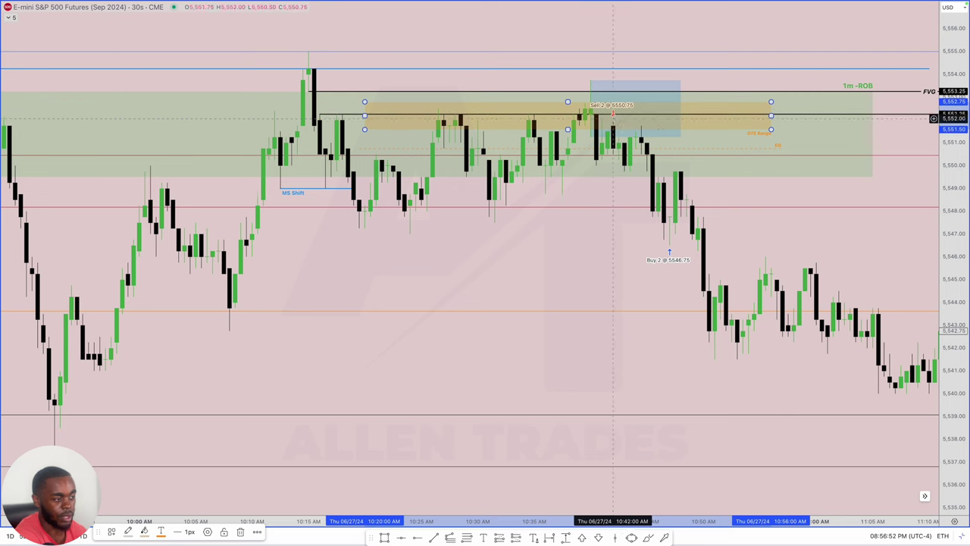
# Place a short position from 10:48 AM with entry 5,552.25, stop 5,554.25 and target 5,548.25
pyautogui.scroll(-1, 503, 379)
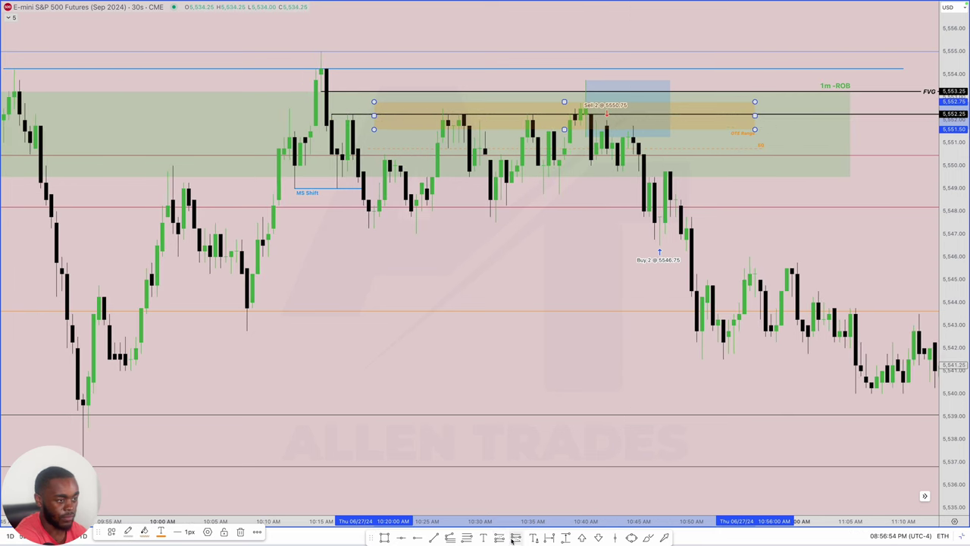
pyautogui.click(587, 311)
pyautogui.click(672, 113)
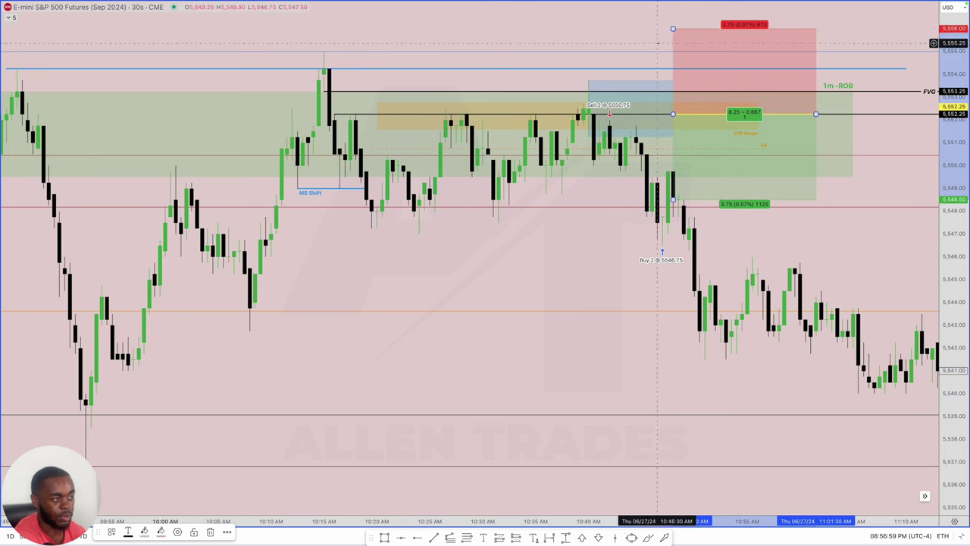
pyautogui.moveTo(673, 29)
pyautogui.mouseDown()
pyautogui.moveTo(673, 63)
pyautogui.moveTo(651, 70)
pyautogui.mouseUp()
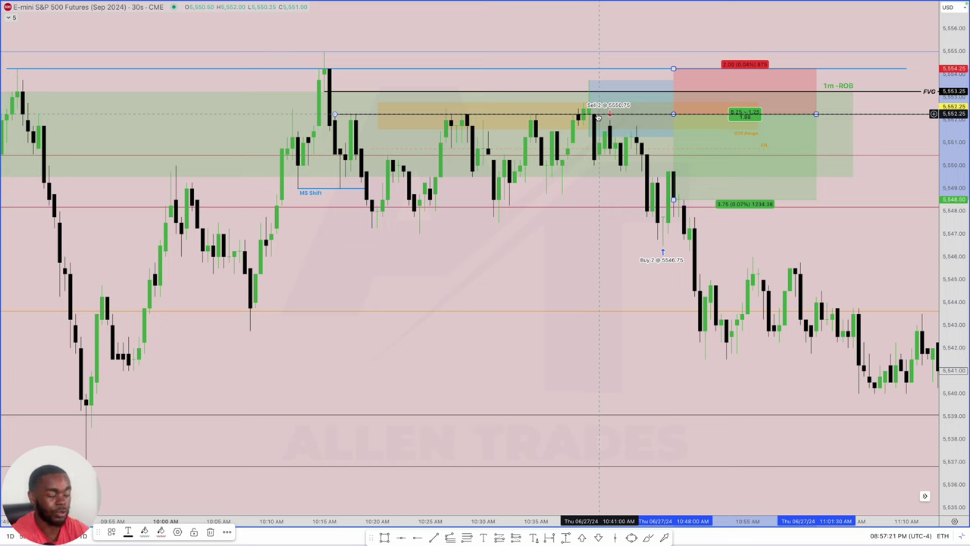
pyautogui.moveTo(673, 200)
pyautogui.mouseDown()
pyautogui.moveTo(576, 230)
pyautogui.moveTo(575, 206)
pyautogui.mouseUp()
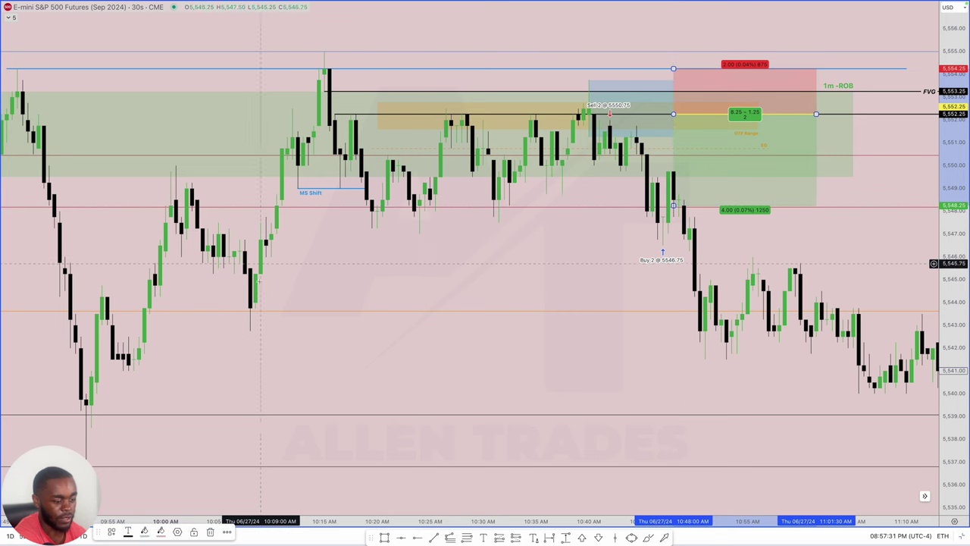
# Draw a blue rectangle from 10:08:30 to 10:48:30 AM between 5,546.00 and 5,545.25, and set the short position's target to 5,547.00
pyautogui.click(311, 394)
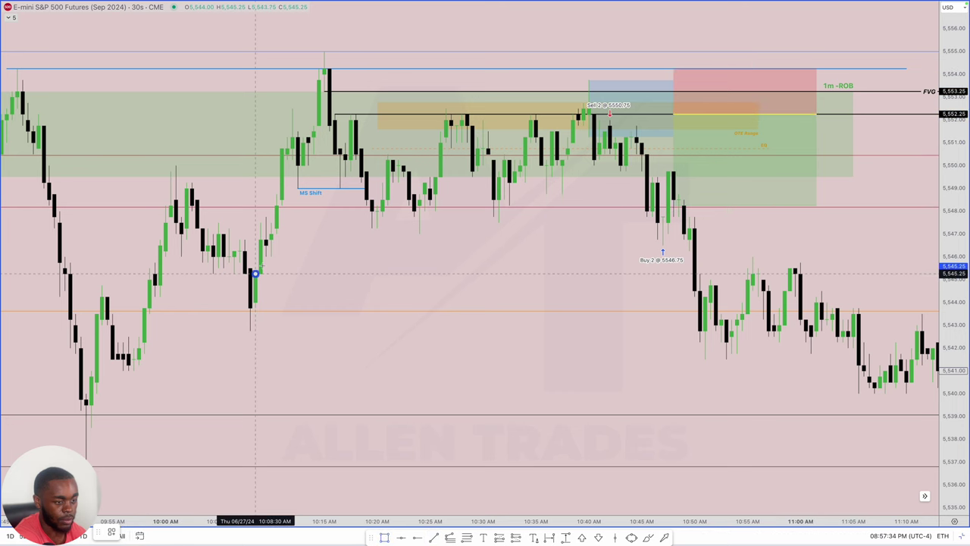
pyautogui.moveTo(265, 256); pyautogui.dragTo(678, 274)
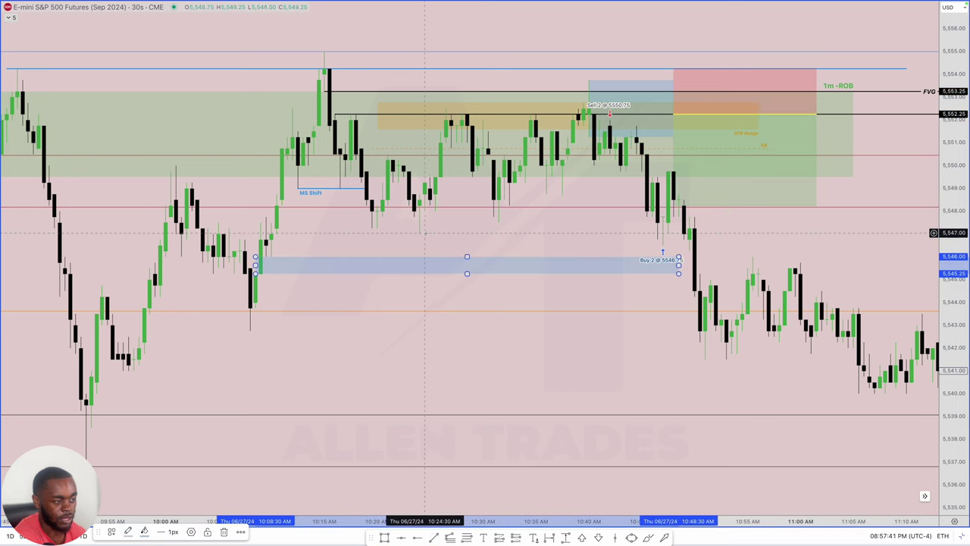
pyautogui.moveTo(673, 205); pyautogui.dragTo(489, 234)
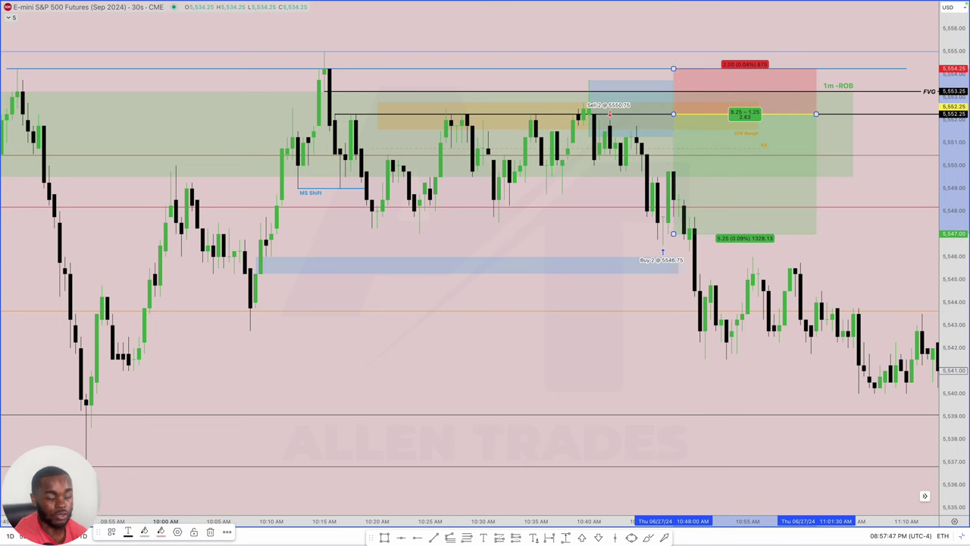
# Examine the short trade and the blue zones against the larger Fibonacci range starting at 8:30 AM
pyautogui.scroll(-2, 653, 237)
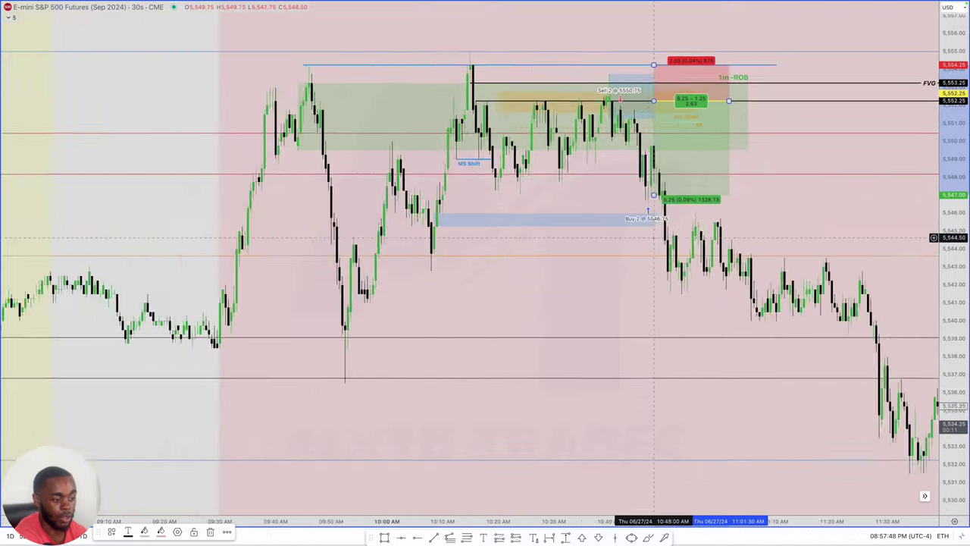
pyautogui.scroll(-2, 654, 237)
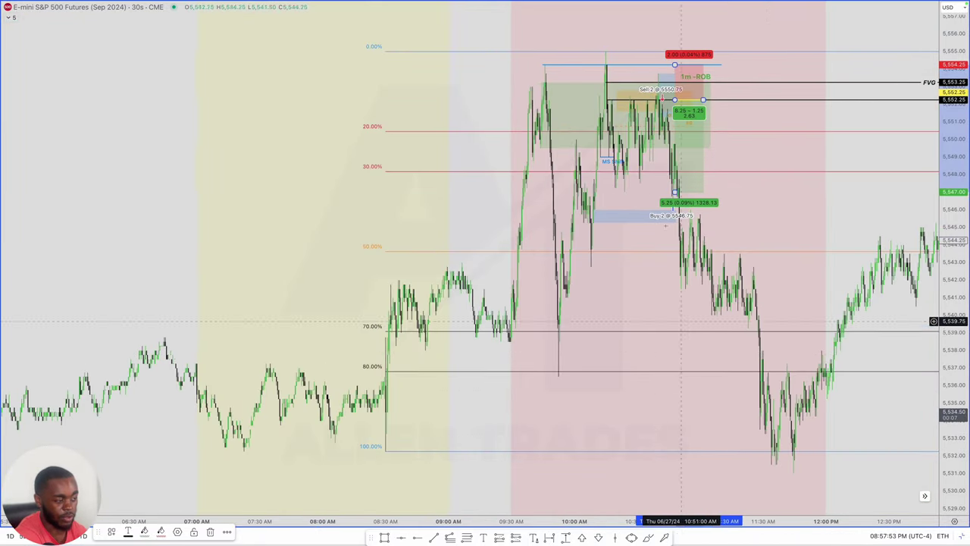
pyautogui.scroll(3, 672, 213)
pyautogui.scroll(3, 672, 213)
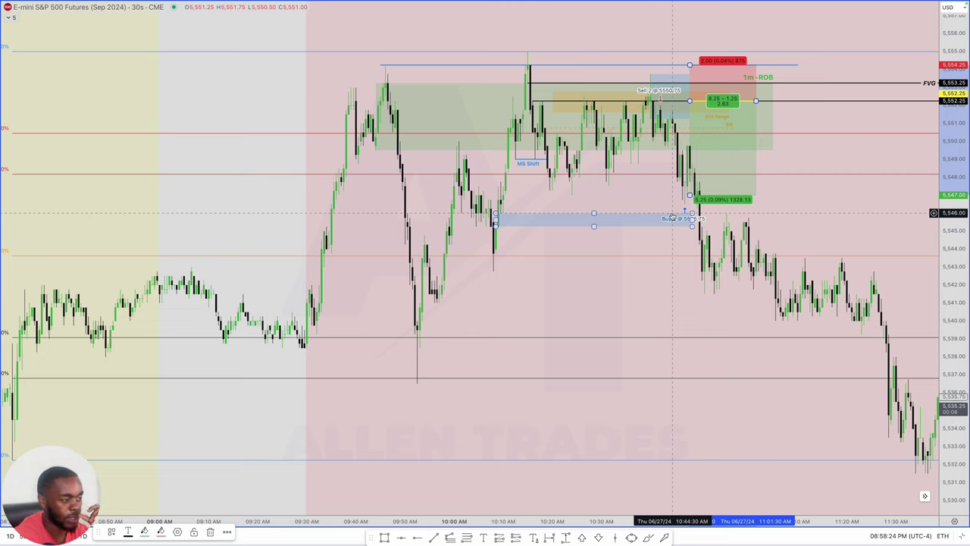
pyautogui.click(629, 121)
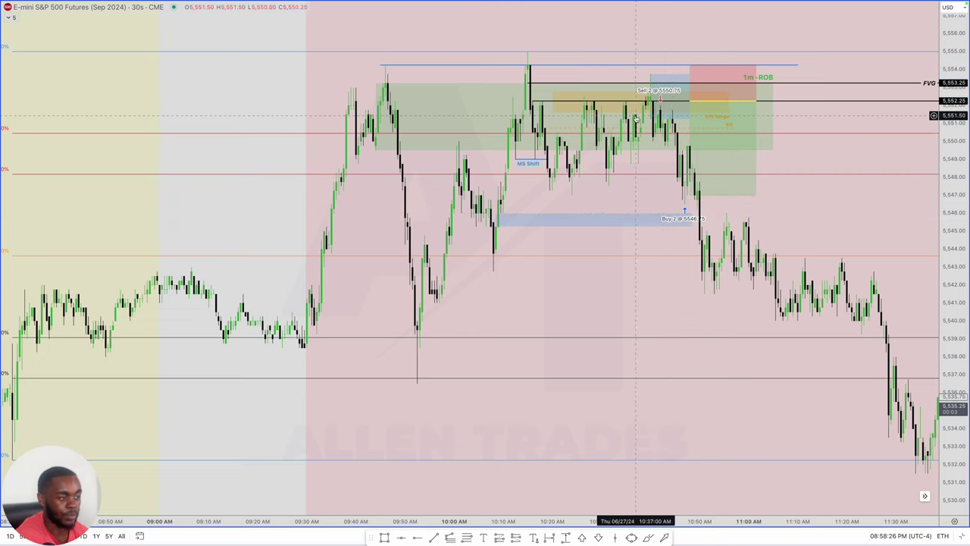
pyautogui.click(658, 78)
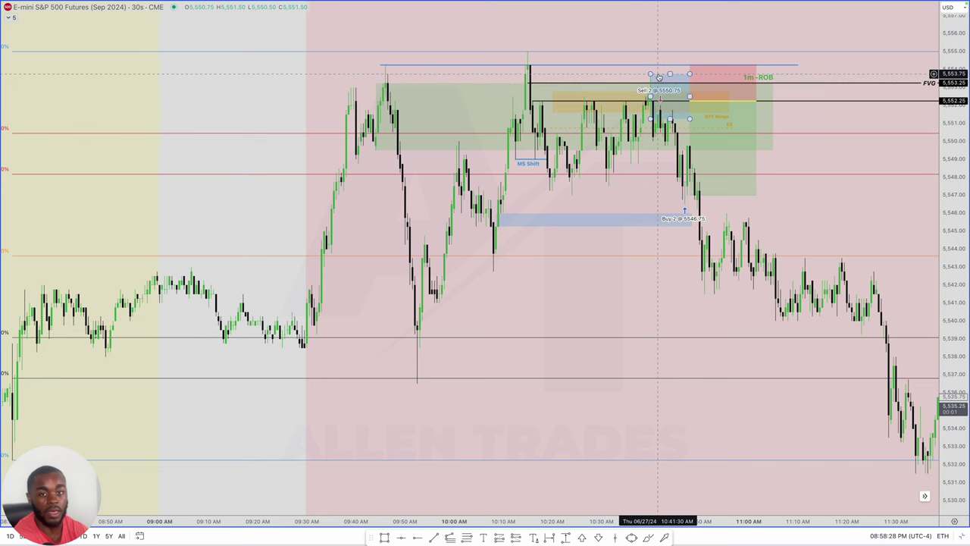
# Delete the short position drawing from the chart
pyautogui.click(732, 164)
pyautogui.scroll(3, 732, 166)
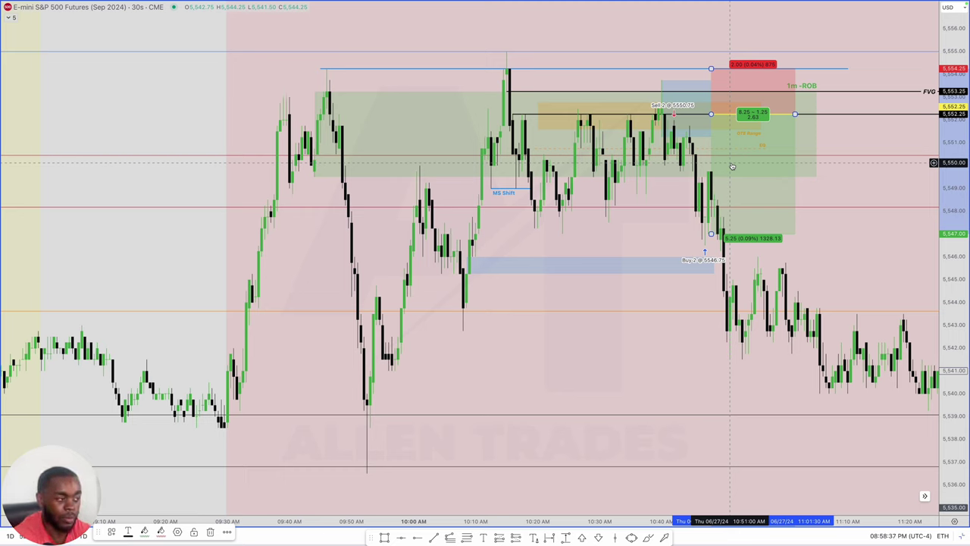
pyautogui.scroll(2, 732, 166)
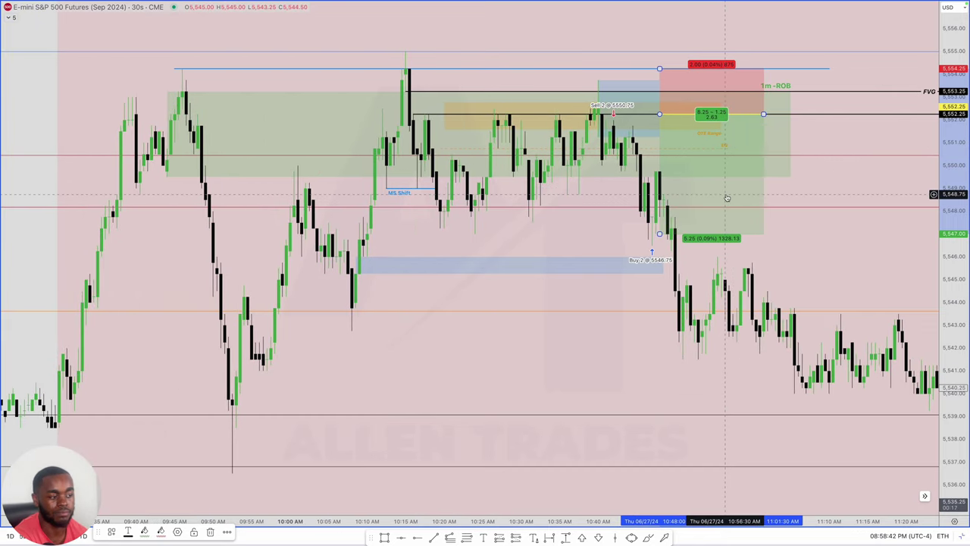
pyautogui.press('Delete')
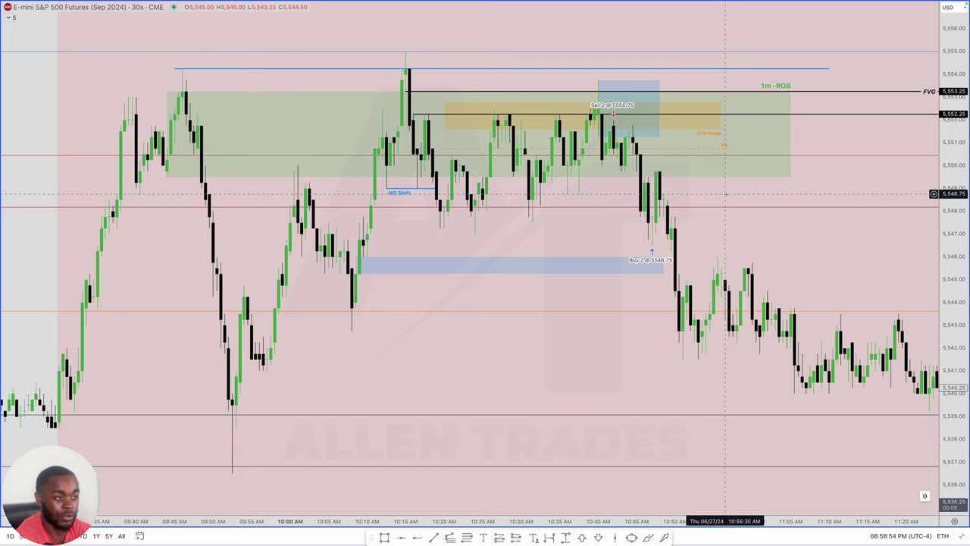
# Review the setup from the 10:15 AM high through the 8:30 AM Fibonacci range, the MS Shift and the OTE range
pyautogui.click(404, 69)
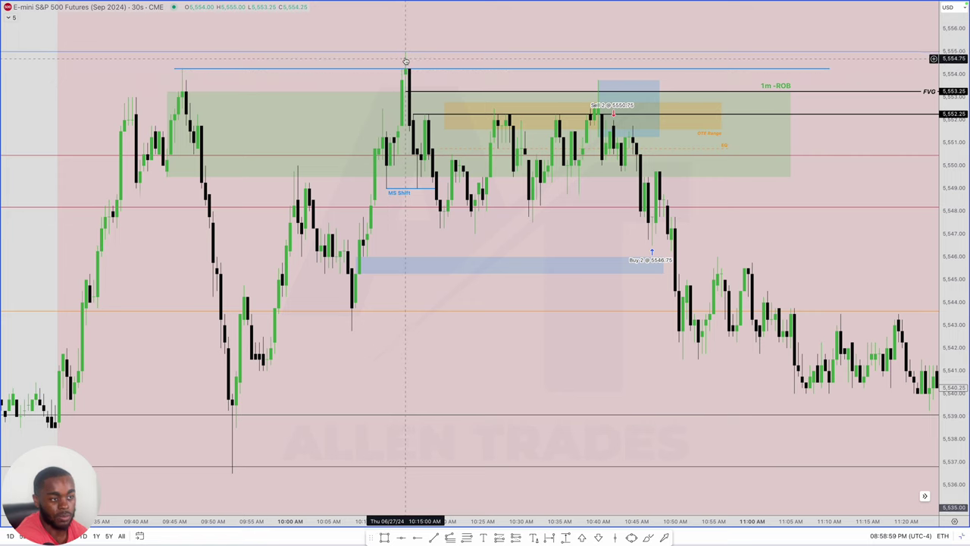
pyautogui.click(405, 62)
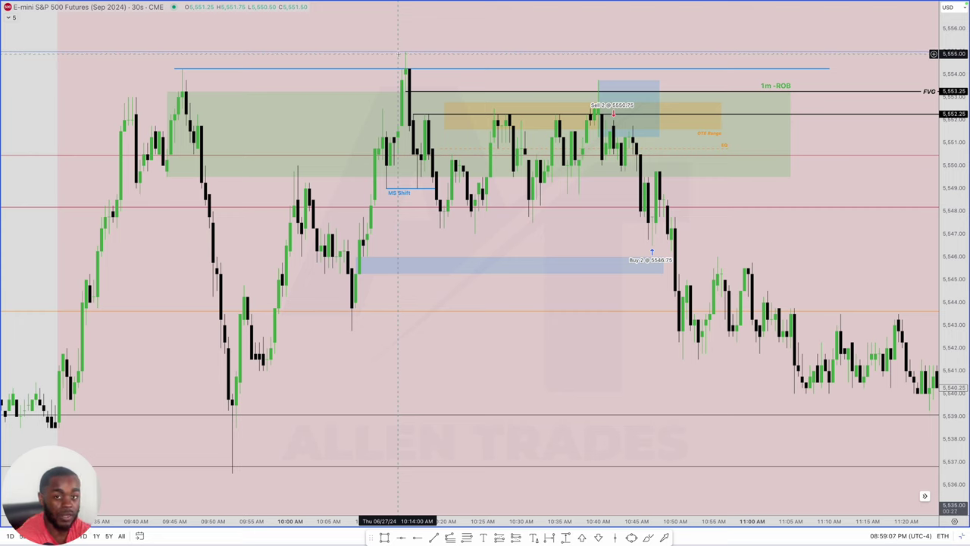
pyautogui.click(398, 53)
pyautogui.scroll(-5, 398, 53)
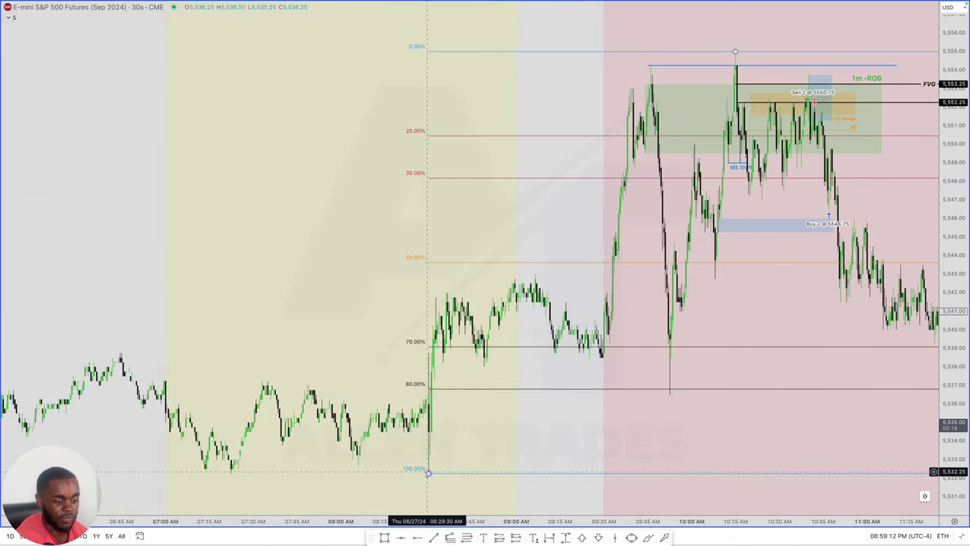
pyautogui.click(429, 474)
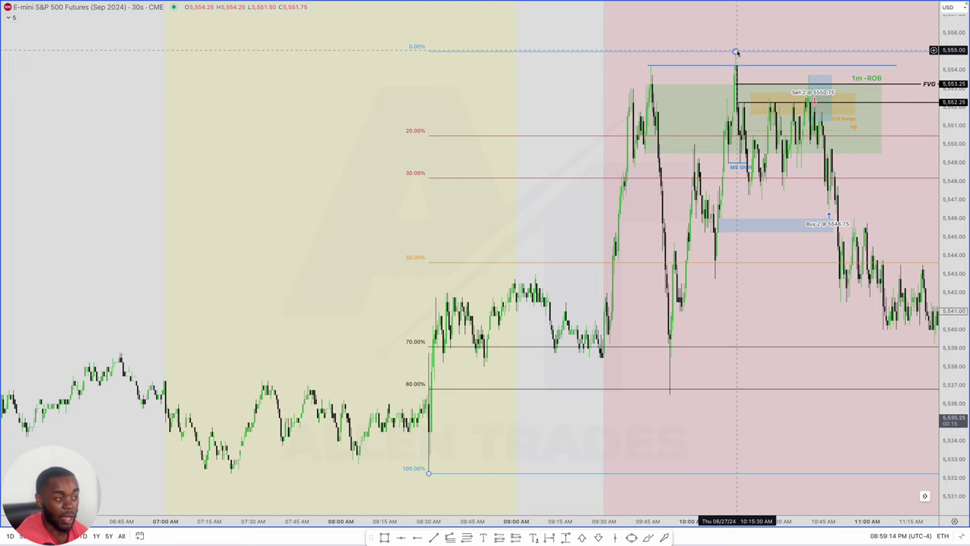
pyautogui.scroll(3, 728, 50)
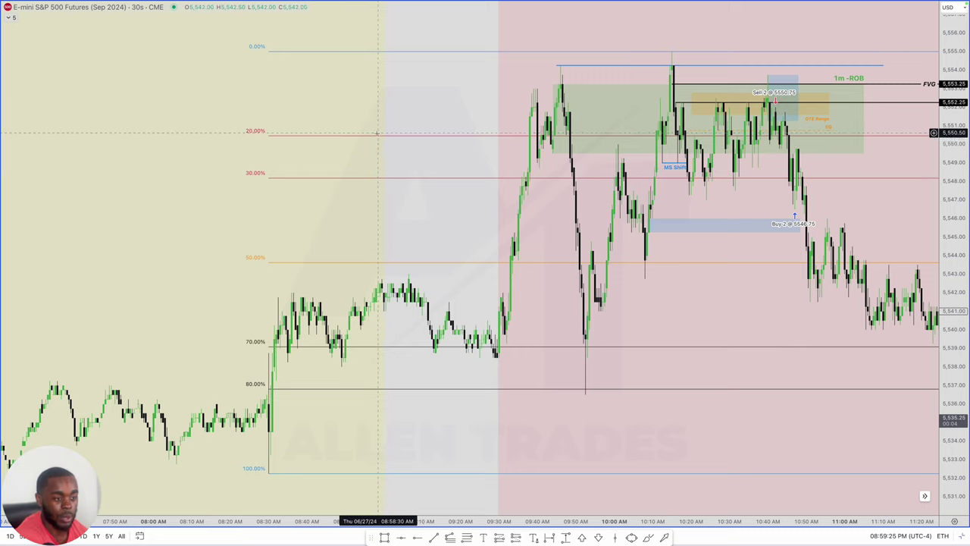
pyautogui.scroll(5, 390, 141)
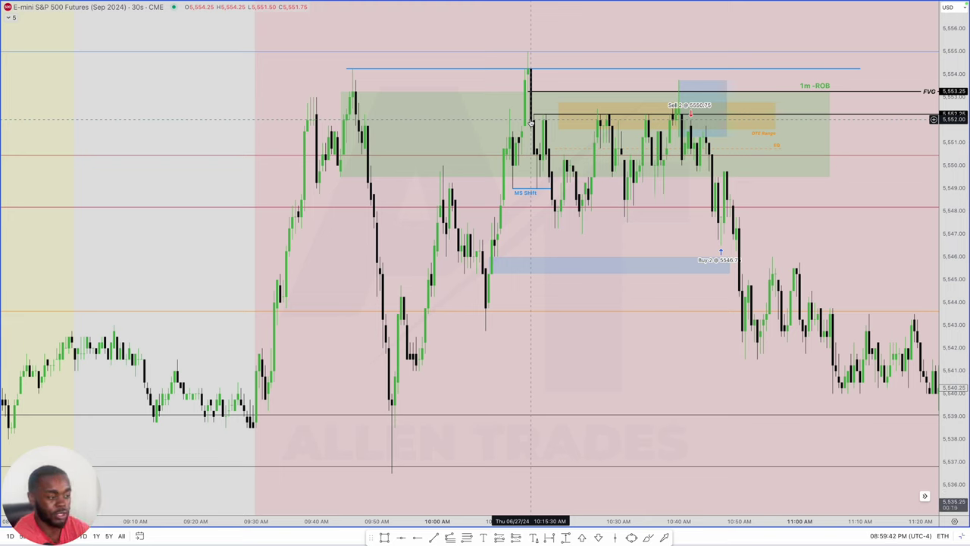
pyautogui.click(523, 197)
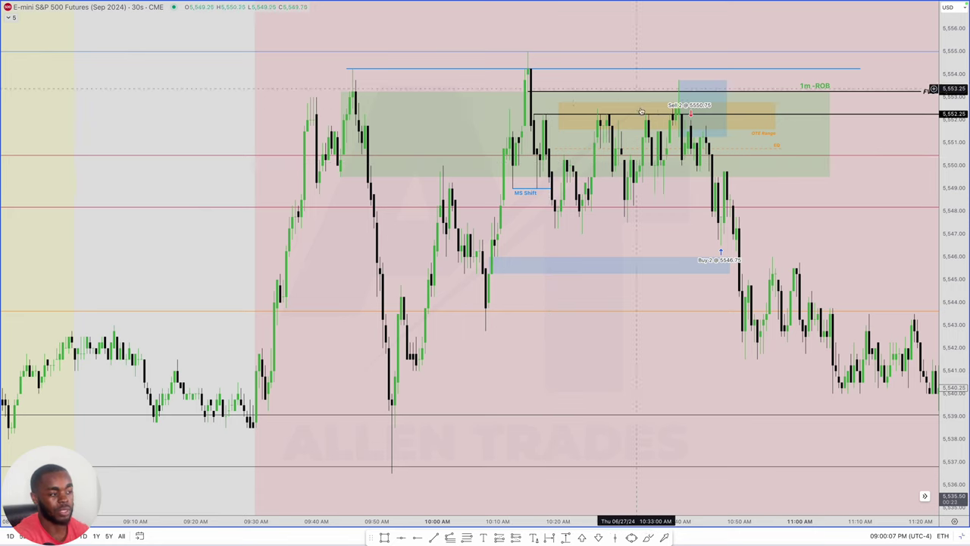
pyautogui.click(675, 103)
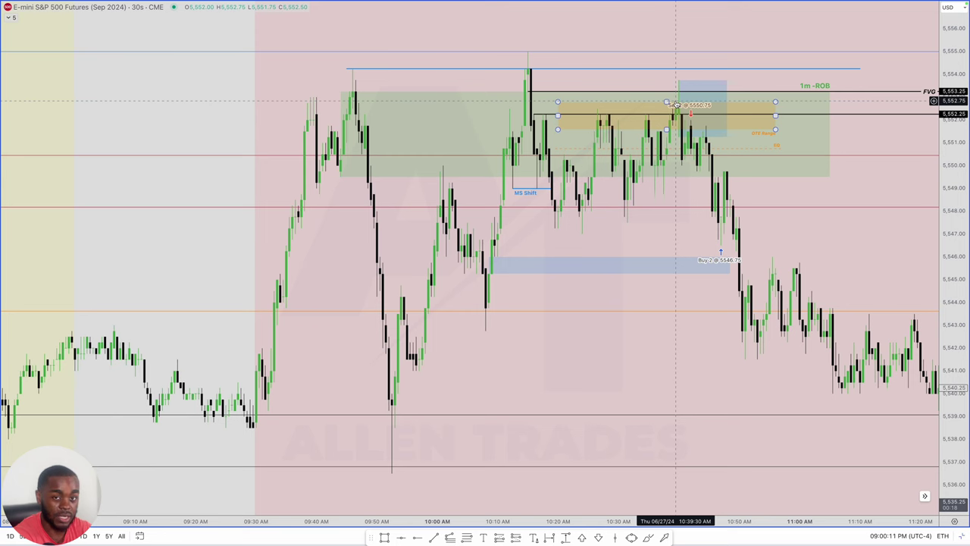
# Place a short position at 10:59 AM with entry at 5,552.25, stop at 5,554.25 and target at 5,548.25
pyautogui.click(773, 123)
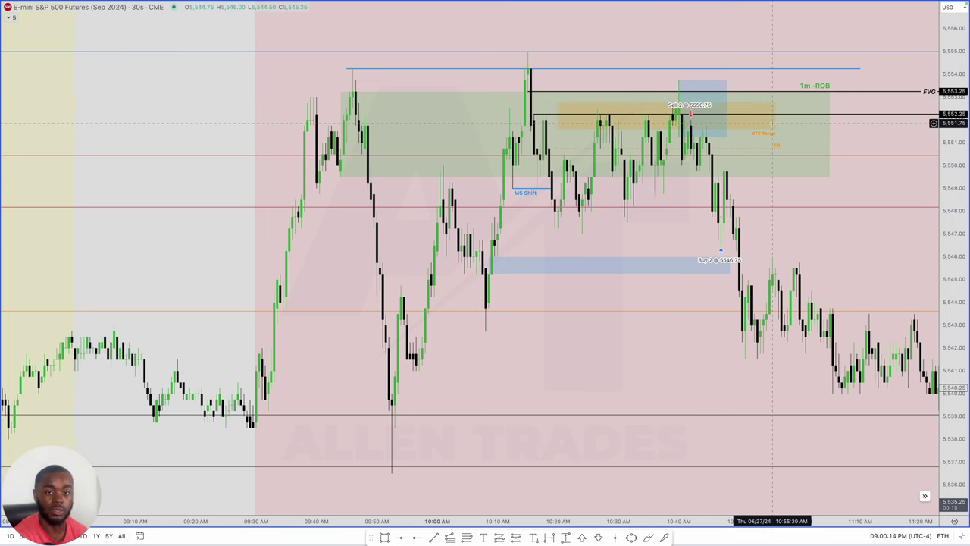
pyautogui.hscroll(5, 773, 123)
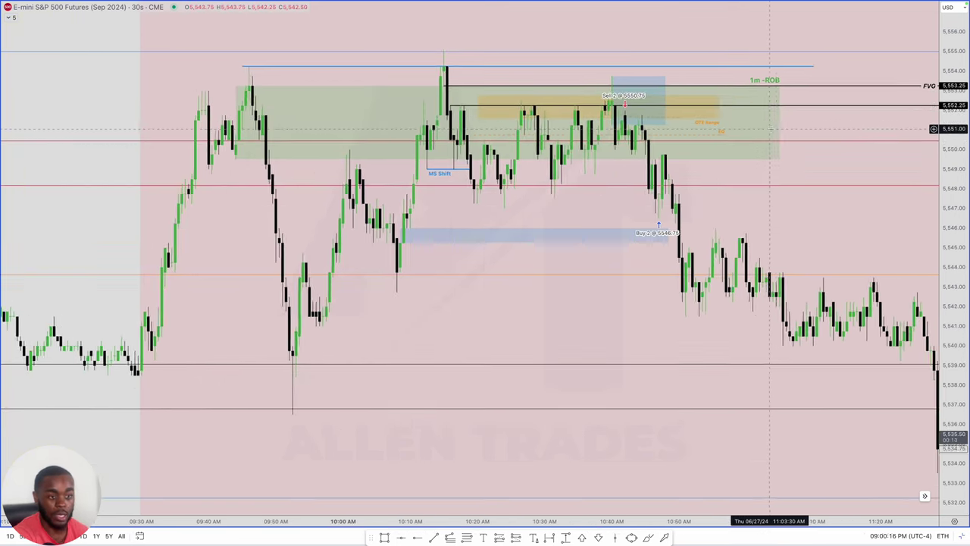
pyautogui.scroll(1, 772, 129)
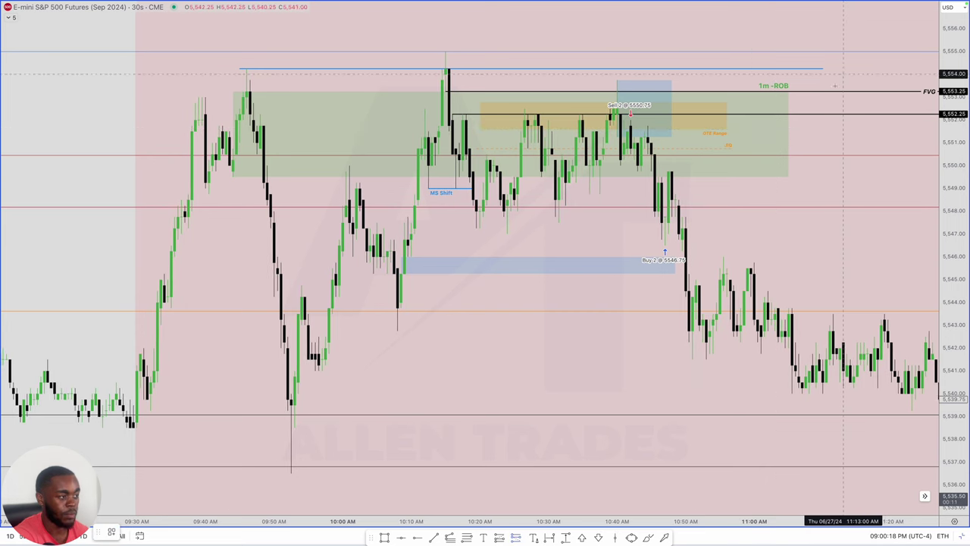
pyautogui.click(747, 114)
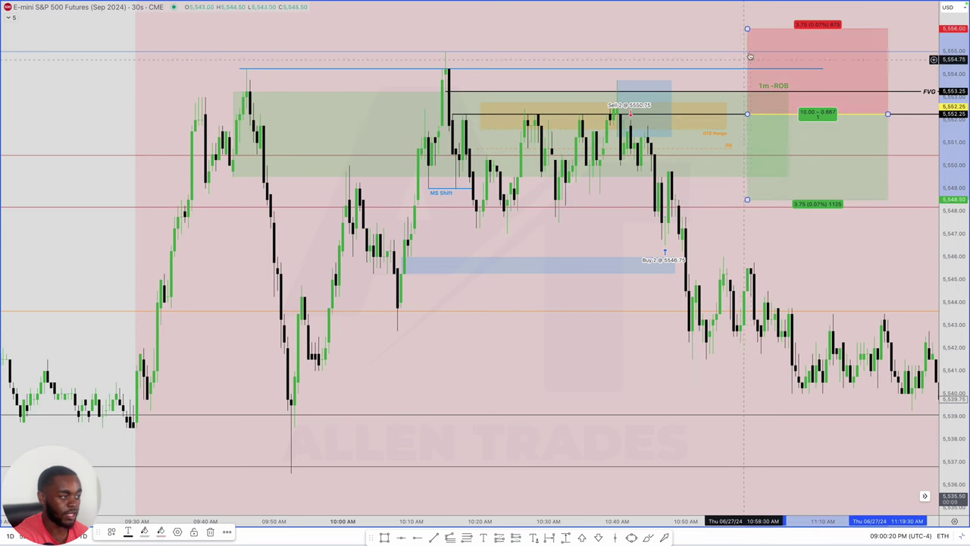
pyautogui.moveTo(747, 27); pyautogui.dragTo(732, 69)
pyautogui.moveTo(747, 199); pyautogui.dragTo(749, 204)
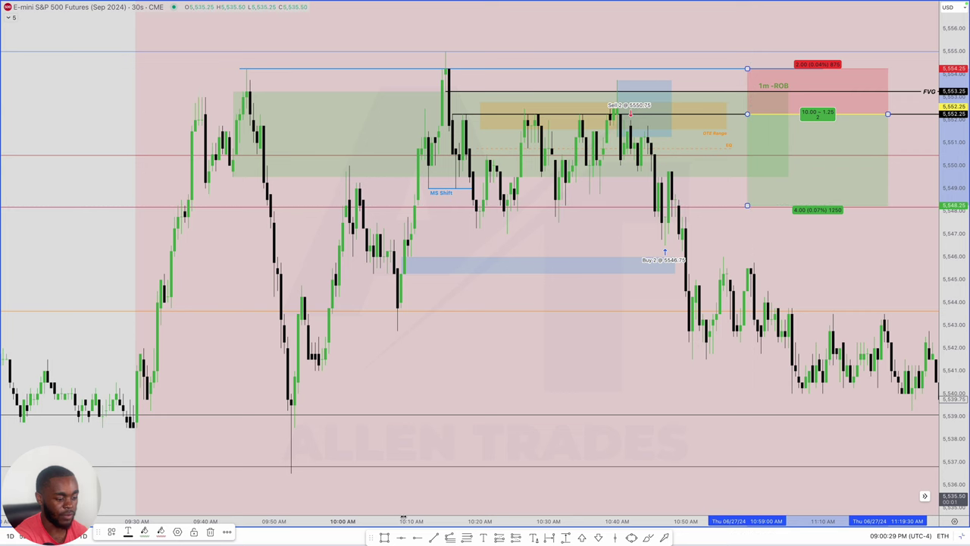
# Draw a horizontal ray from the 10:24 AM low at 5,547.00 and apply a blue line template
pyautogui.click(507, 235)
pyautogui.hotkey('alt', 'j')
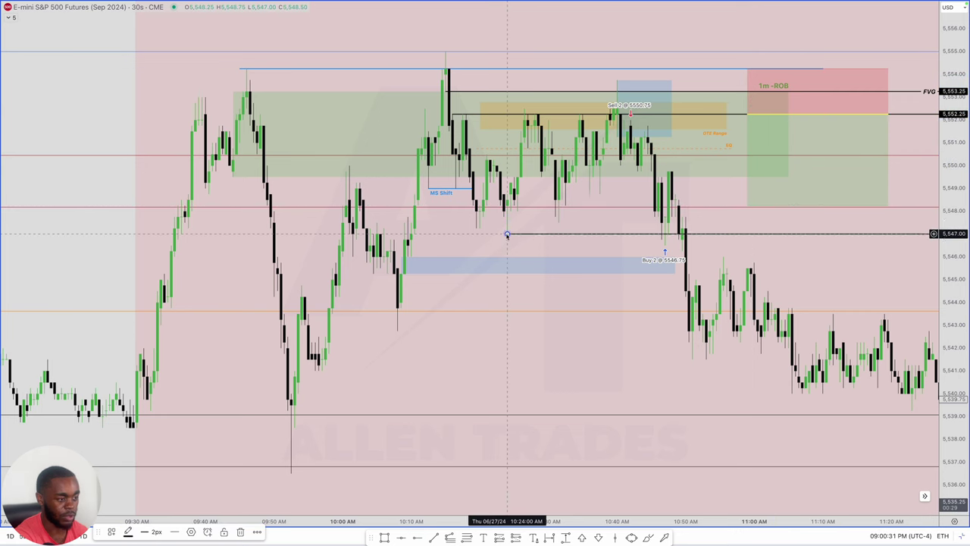
pyautogui.click(112, 532)
pyautogui.click(121, 426)
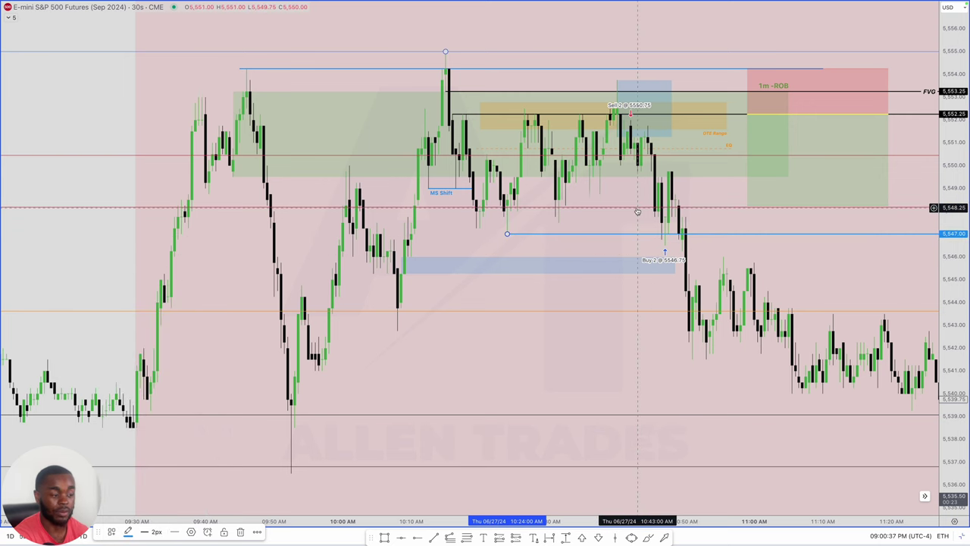
# Delete the blue rectangle between 5,546.00 and 5,545.25, and apply the dashed Target template to the ray at 5,547.00
pyautogui.click(588, 261)
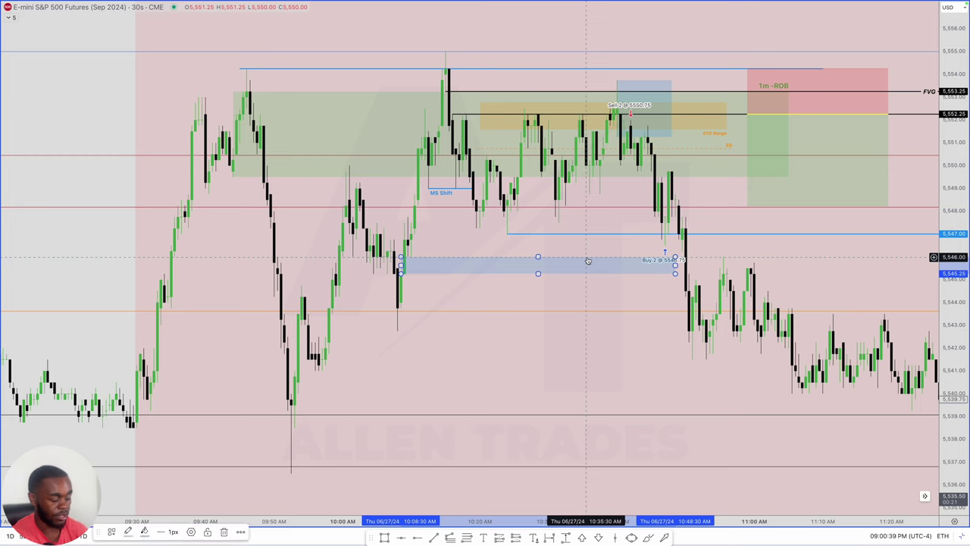
pyautogui.press('Delete')
pyautogui.click(553, 234)
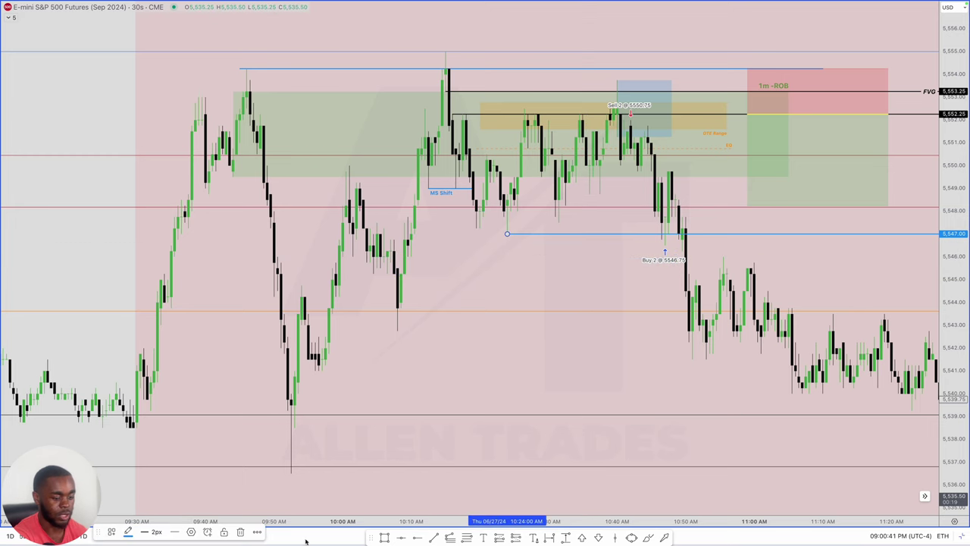
pyautogui.click(111, 534)
pyautogui.click(125, 505)
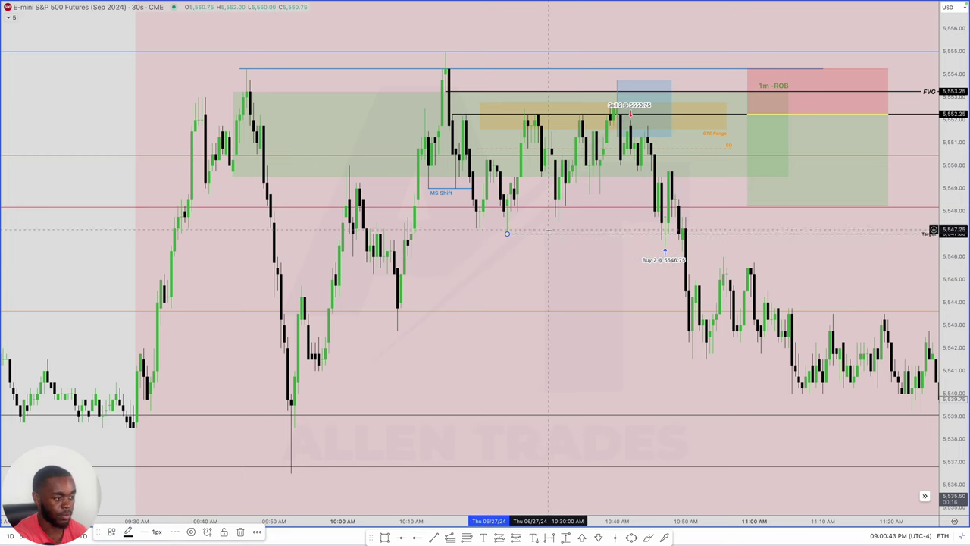
pyautogui.click(558, 259)
# Move the Target ray to the 10:08 AM low at 5,542.75
pyautogui.scroll(-2, 553, 259)
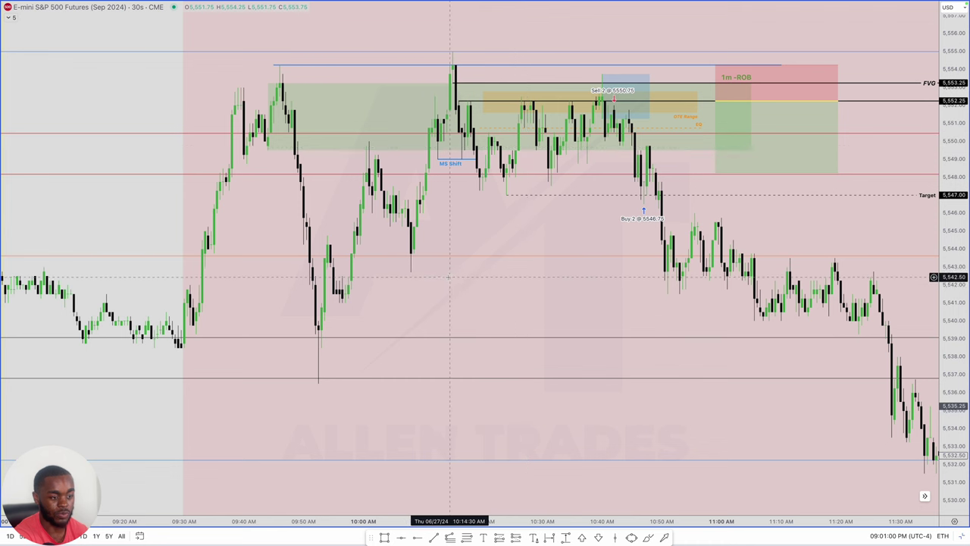
pyautogui.scroll(-5, 451, 272)
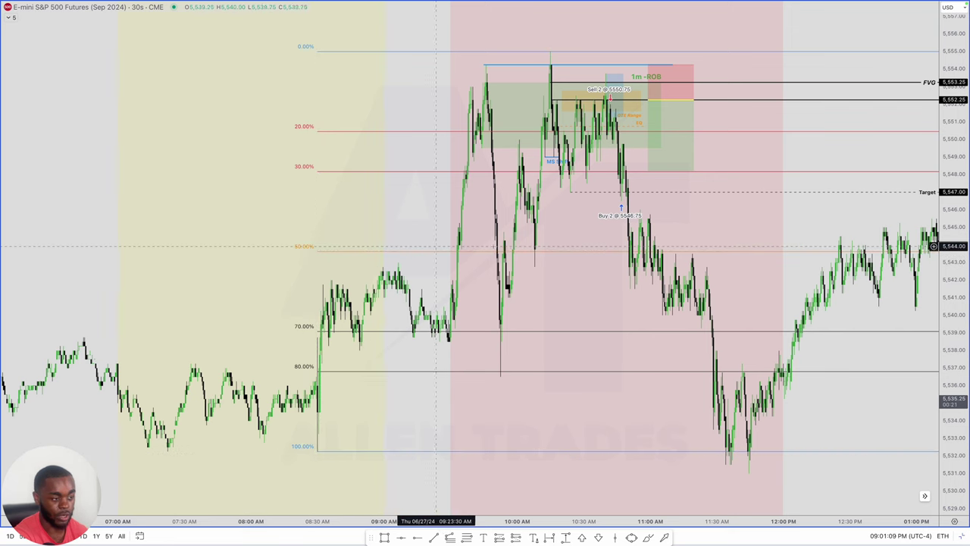
pyautogui.scroll(1, 542, 237)
pyautogui.scroll(3, 541, 236)
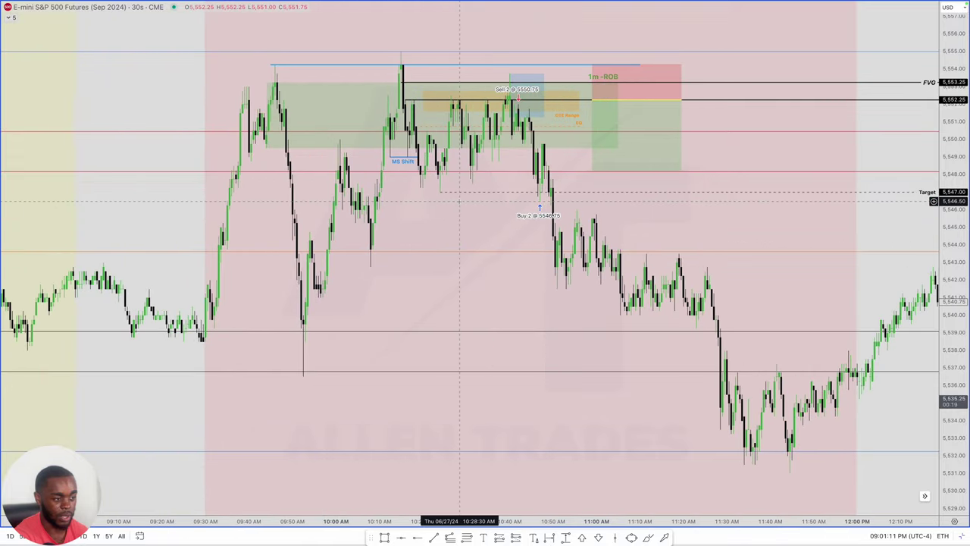
pyautogui.click(457, 193)
pyautogui.moveTo(456, 192); pyautogui.dragTo(371, 266)
pyautogui.click(371, 266)
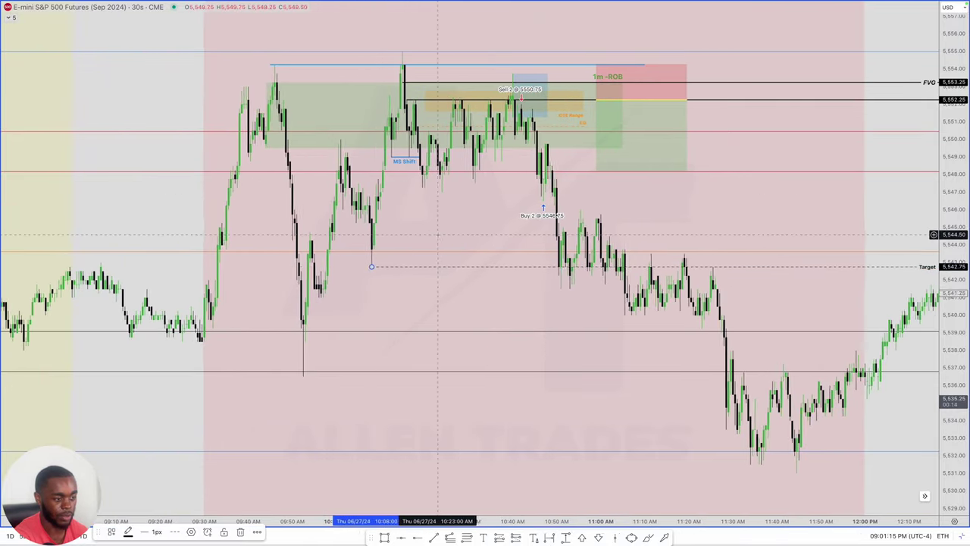
pyautogui.scroll(1, 461, 256)
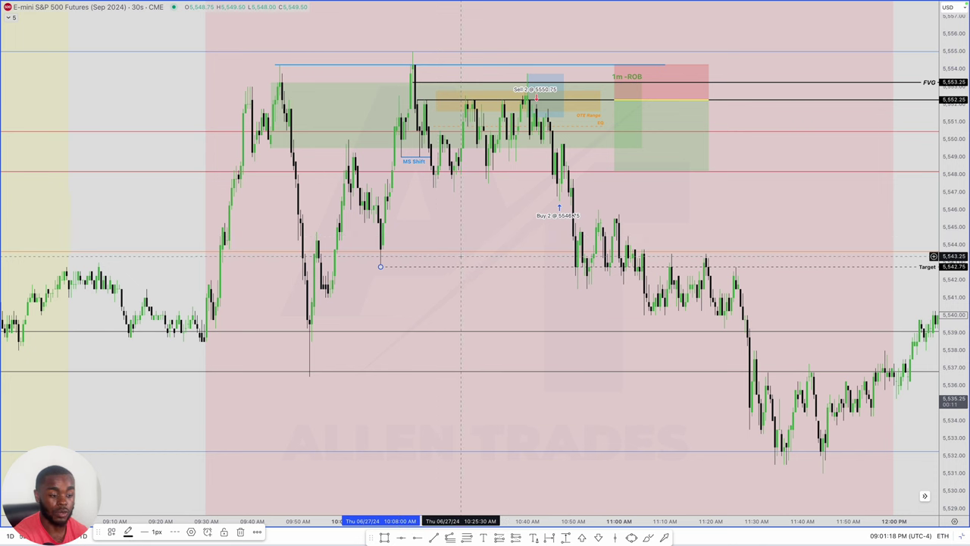
# Add copies of the Target ray at the 100% Fibonacci level, 5,532.25, and at the 10:24 AM low, 5,547.00
pyautogui.scroll(-2, 460, 257)
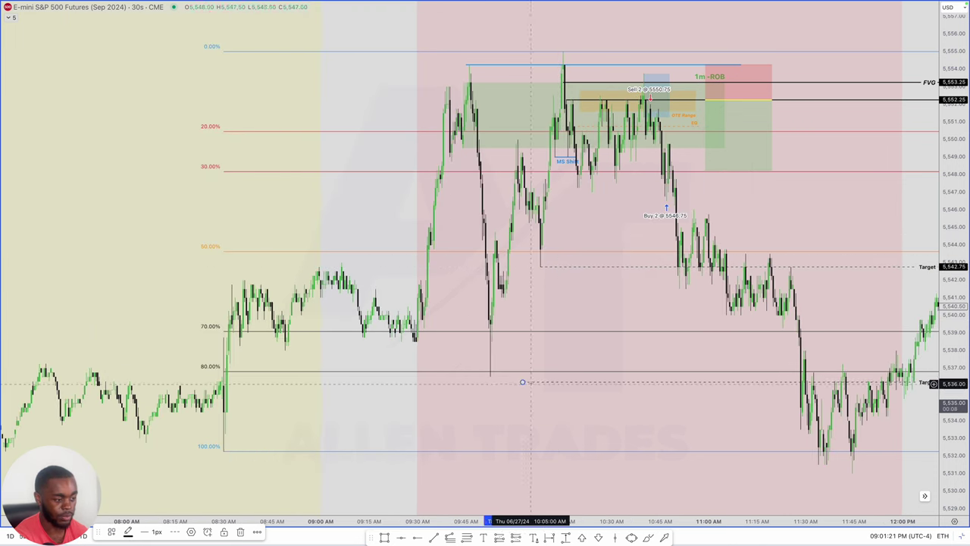
pyautogui.click(503, 415)
pyautogui.moveTo(503, 415); pyautogui.dragTo(457, 415)
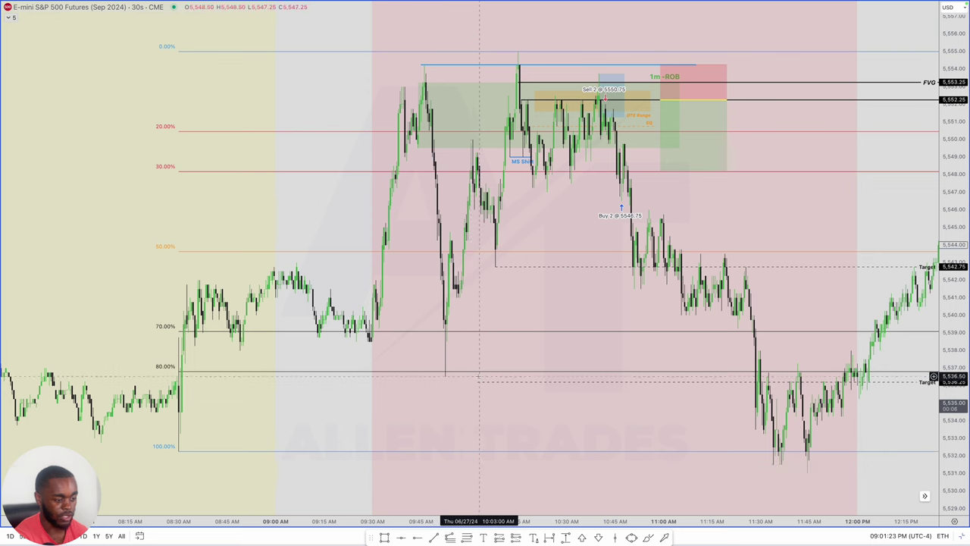
pyautogui.moveTo(477, 382); pyautogui.dragTo(471, 451)
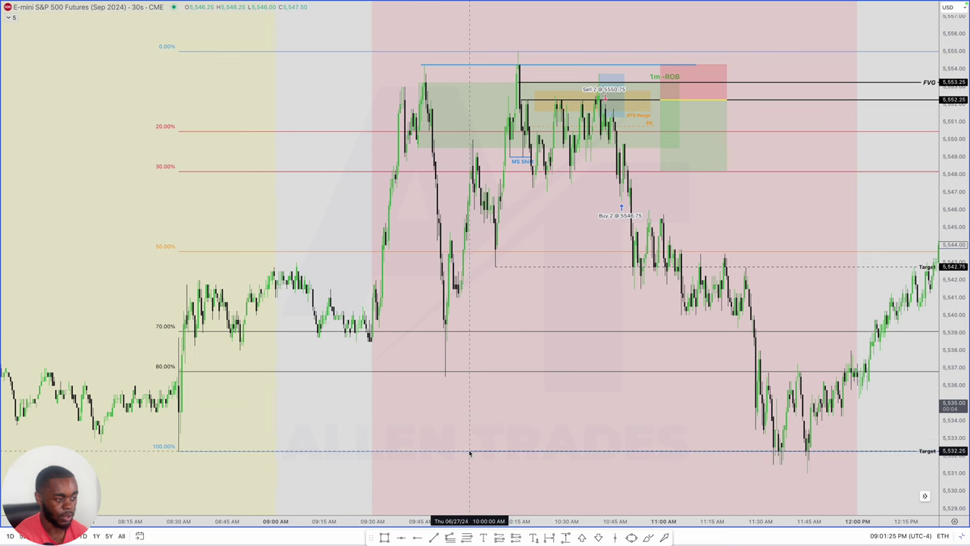
pyautogui.click(535, 206)
pyautogui.click(549, 193)
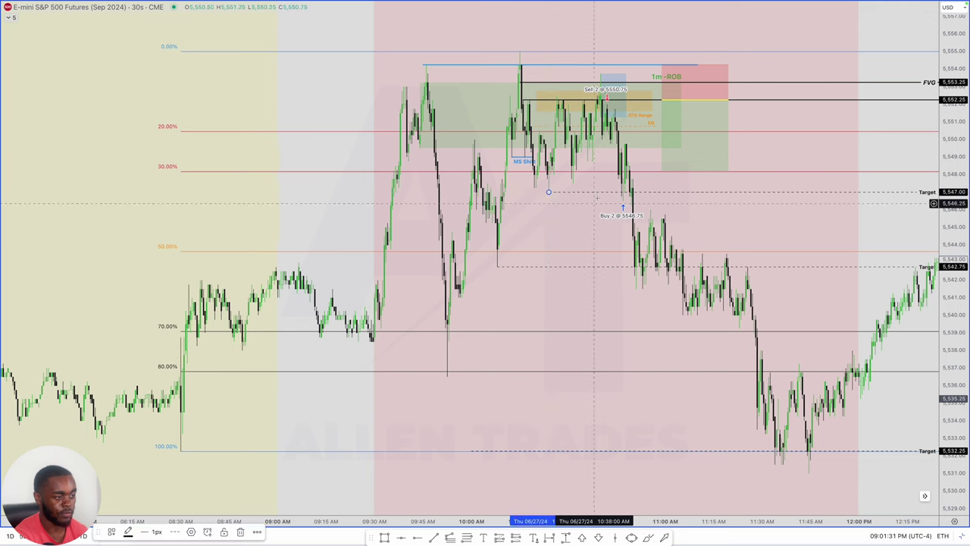
# Compare the short position's reward with its target set at 5,547.00 and at 5,542.75
pyautogui.click(662, 100)
pyautogui.moveTo(662, 174); pyautogui.dragTo(657, 191)
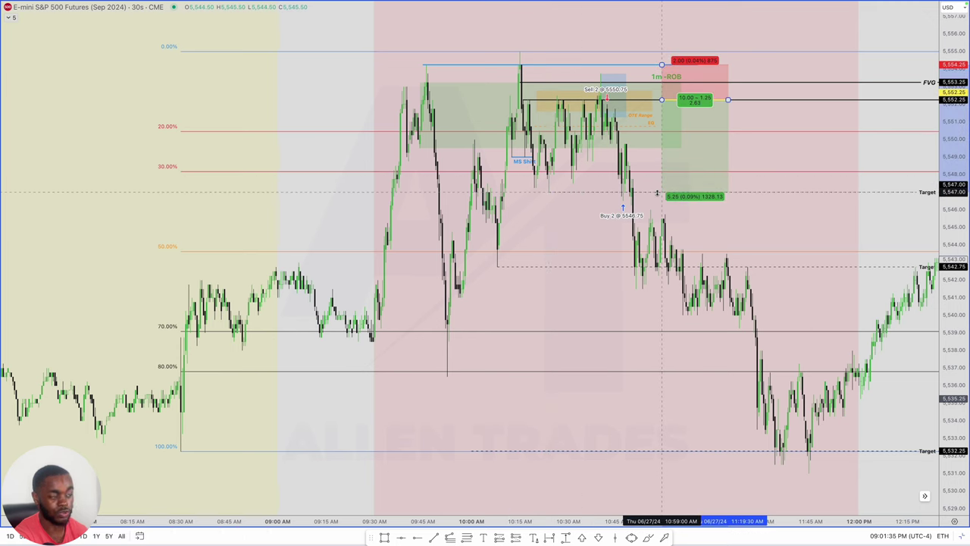
pyautogui.click(657, 194)
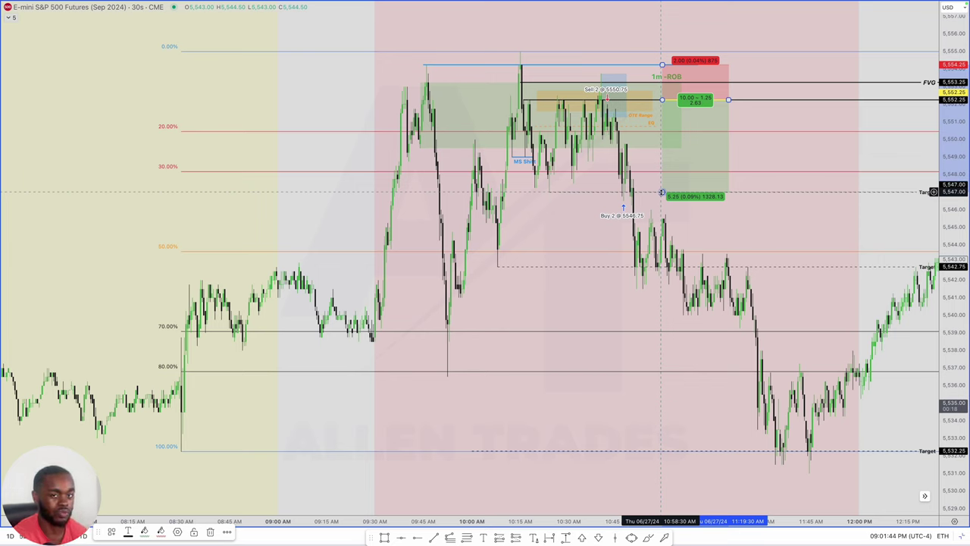
pyautogui.moveTo(677, 195); pyautogui.dragTo(639, 269)
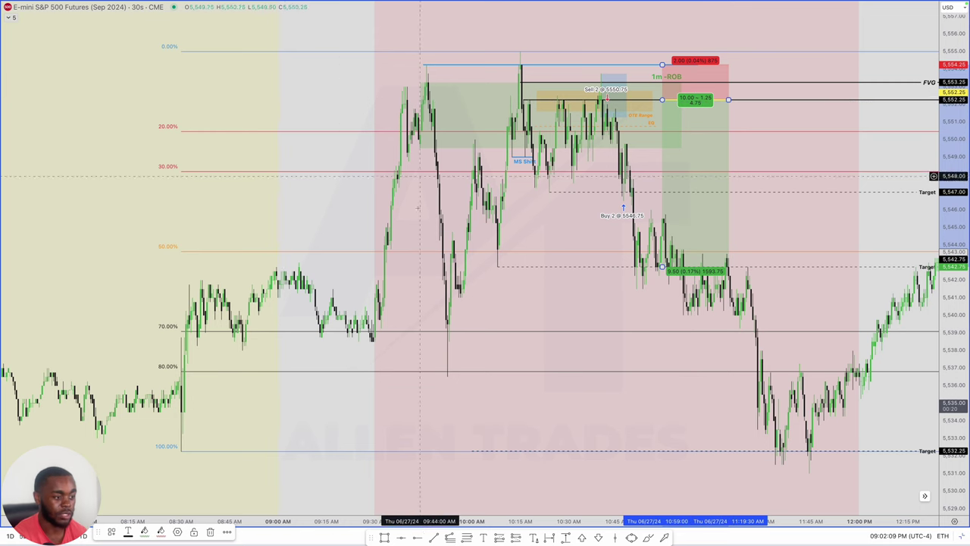
pyautogui.click(503, 253)
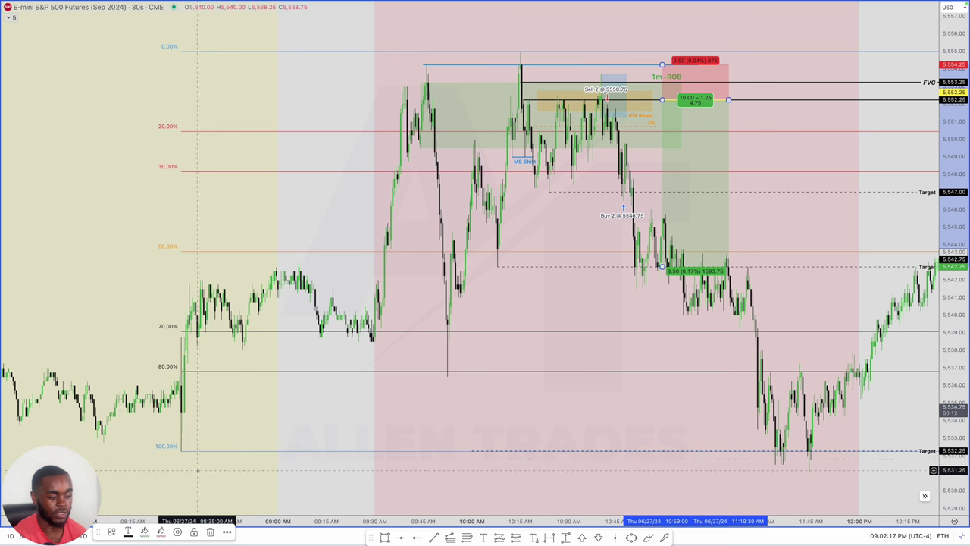
pyautogui.click(694, 317)
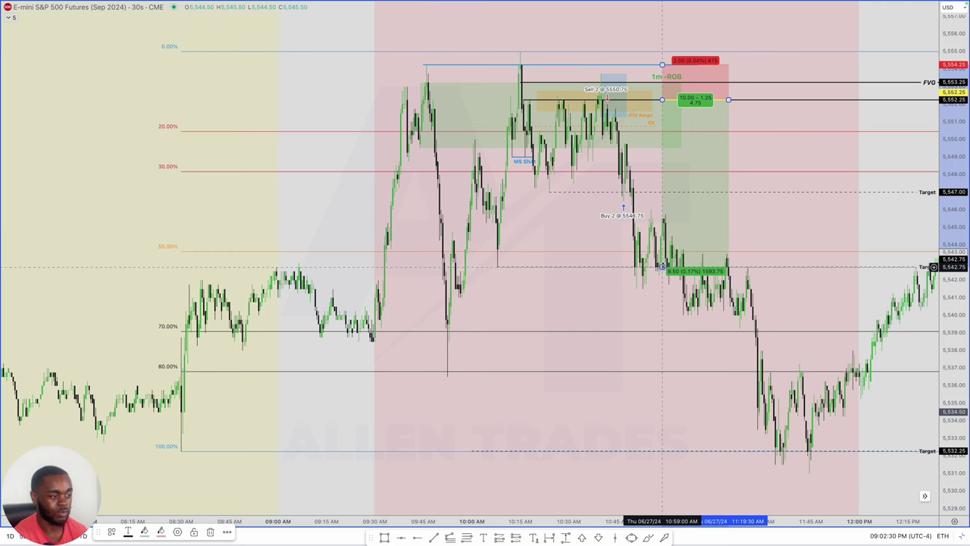
# Set the short position's target to 5,547.25, just above the highest Target ray
pyautogui.moveTo(662, 267); pyautogui.dragTo(660, 174)
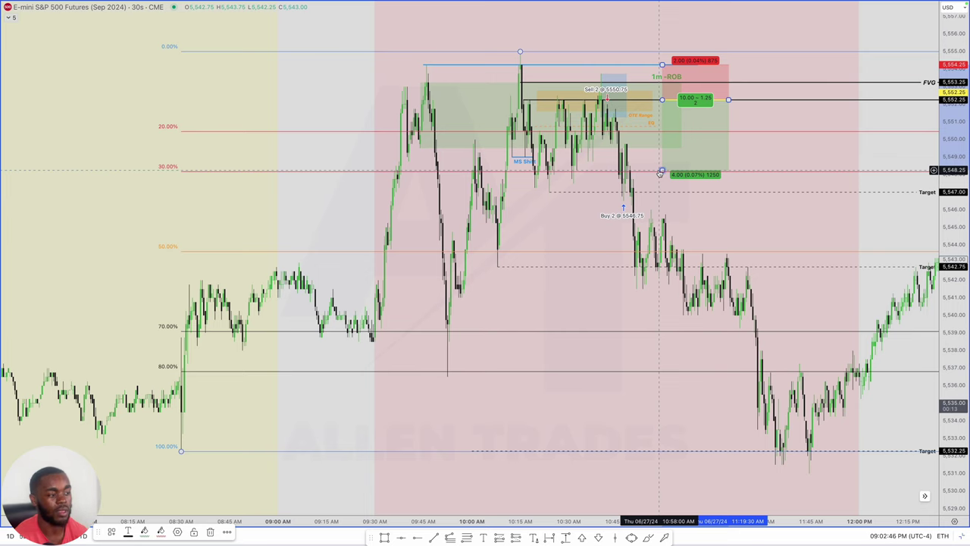
pyautogui.click(661, 172)
pyautogui.moveTo(661, 171); pyautogui.dragTo(661, 189)
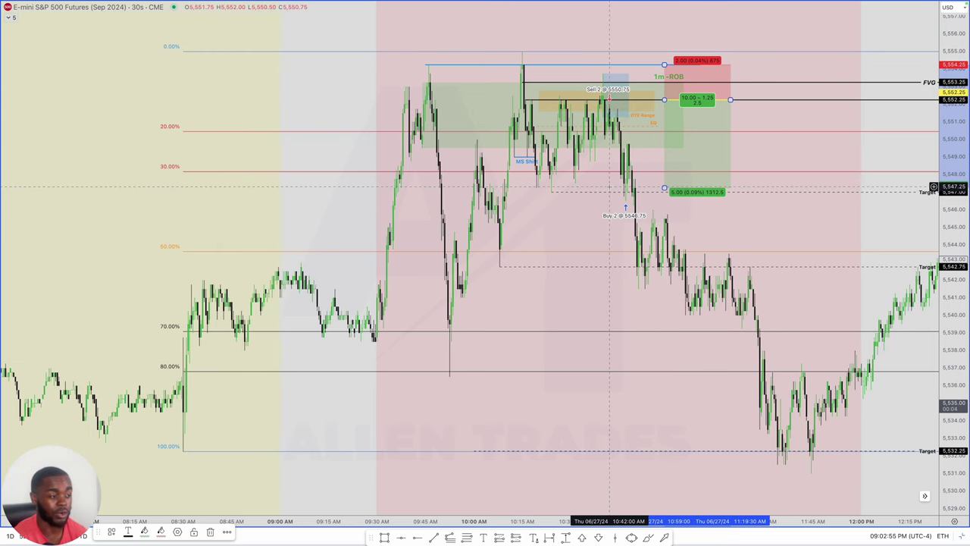
# Draw a Fibonacci projection from the 10:40 AM high at 5,553.75 to the 10:24 AM low at 5,547.00, showing only the cyan extension levels
pyautogui.scroll(5, 609, 186)
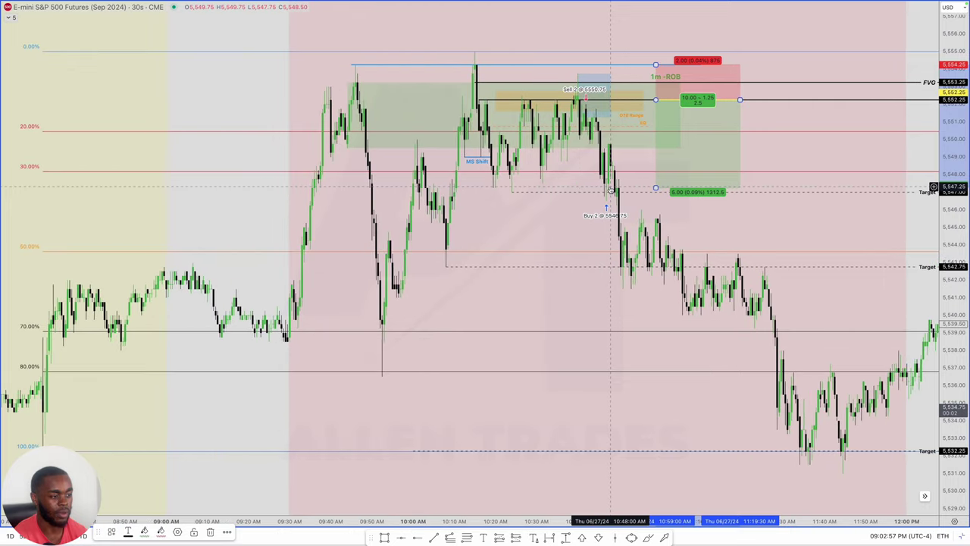
pyautogui.scroll(3, 611, 190)
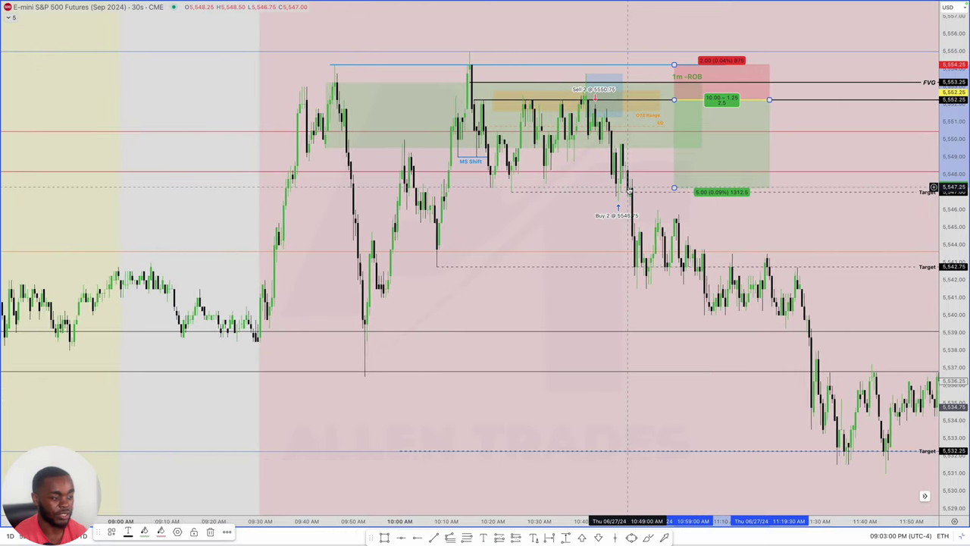
pyautogui.click(468, 537)
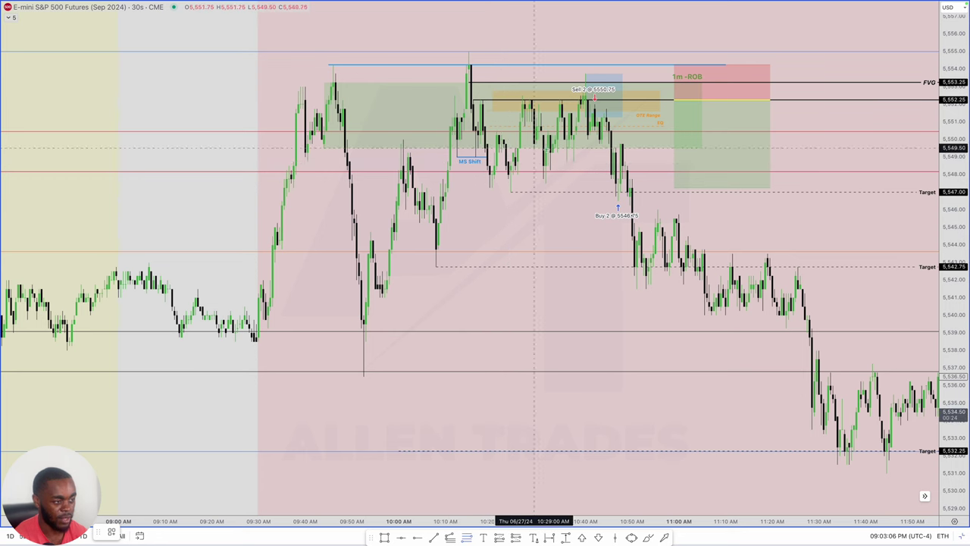
pyautogui.scroll(3, 574, 97)
pyautogui.scroll(2, 574, 97)
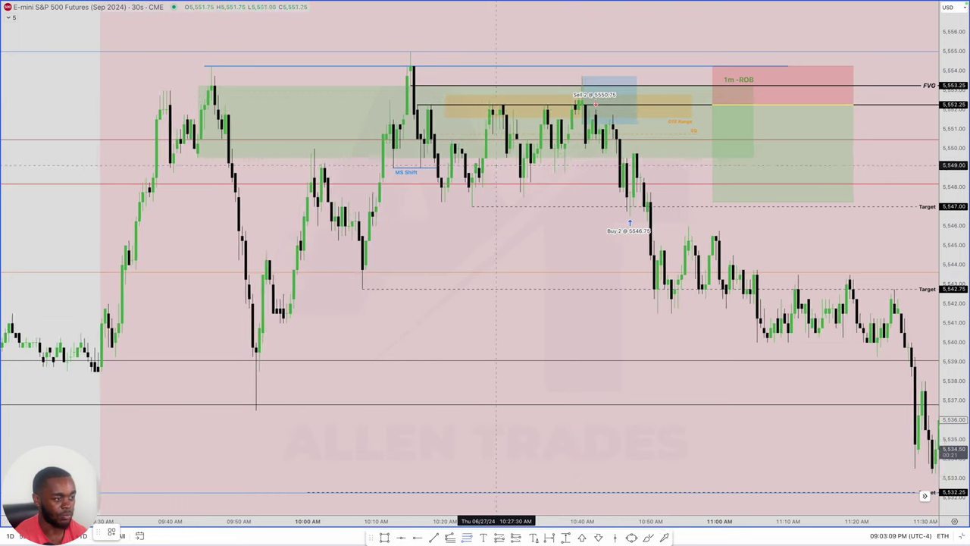
pyautogui.click(572, 76)
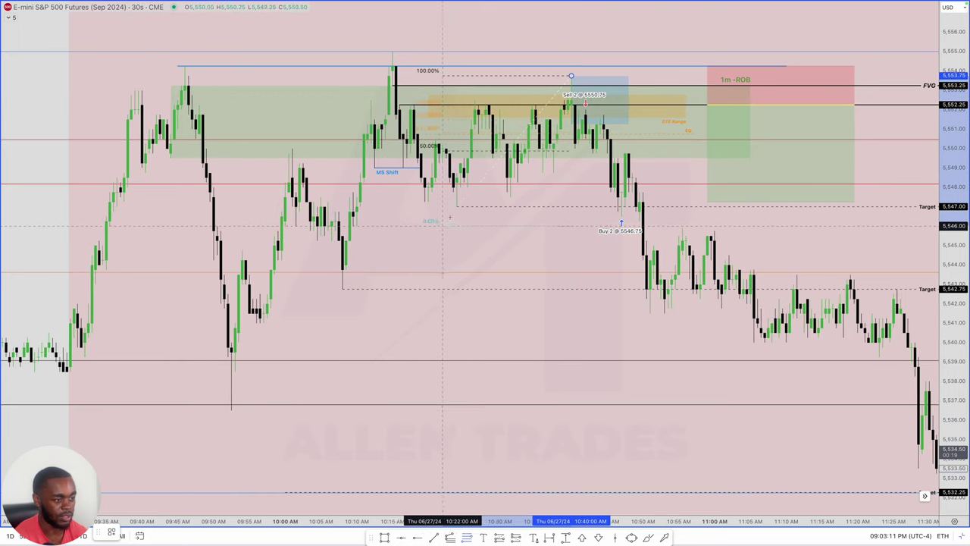
pyautogui.click(457, 206)
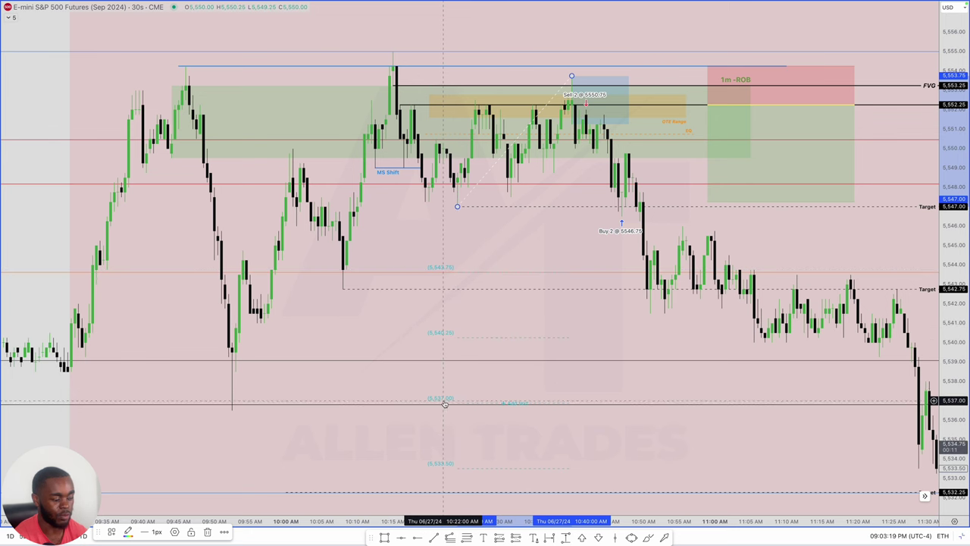
pyautogui.scroll(-3, 550, 219)
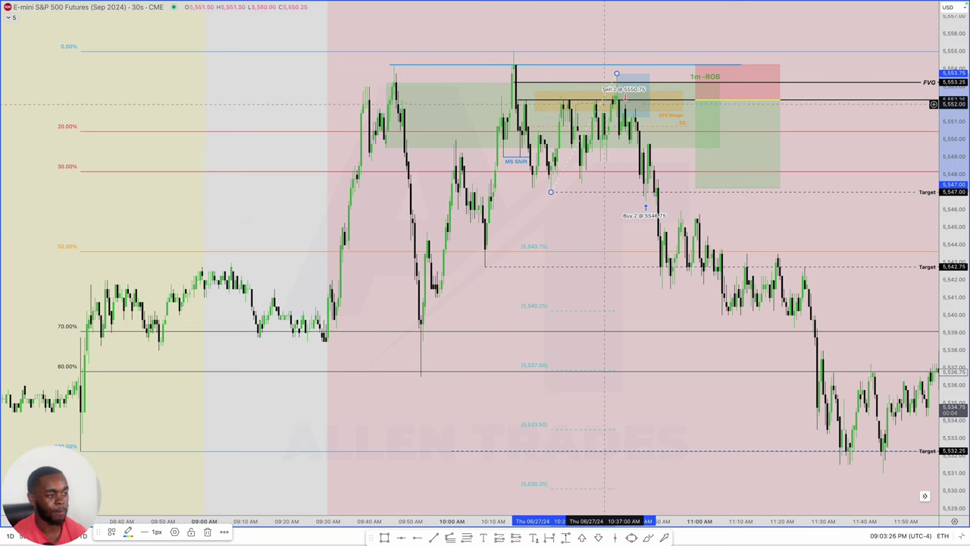
pyautogui.scroll(-1, 584, 227)
pyautogui.scroll(2, 579, 251)
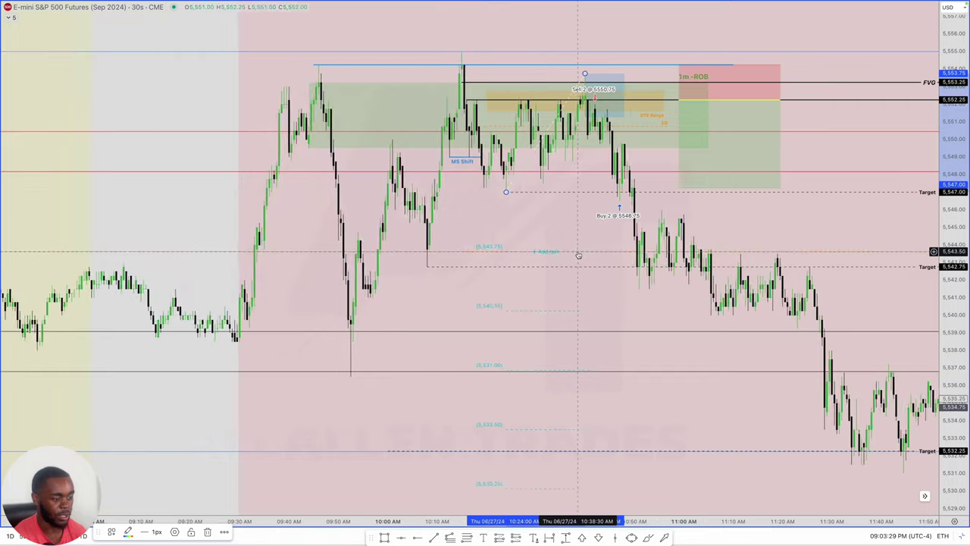
pyautogui.scroll(3, 548, 66)
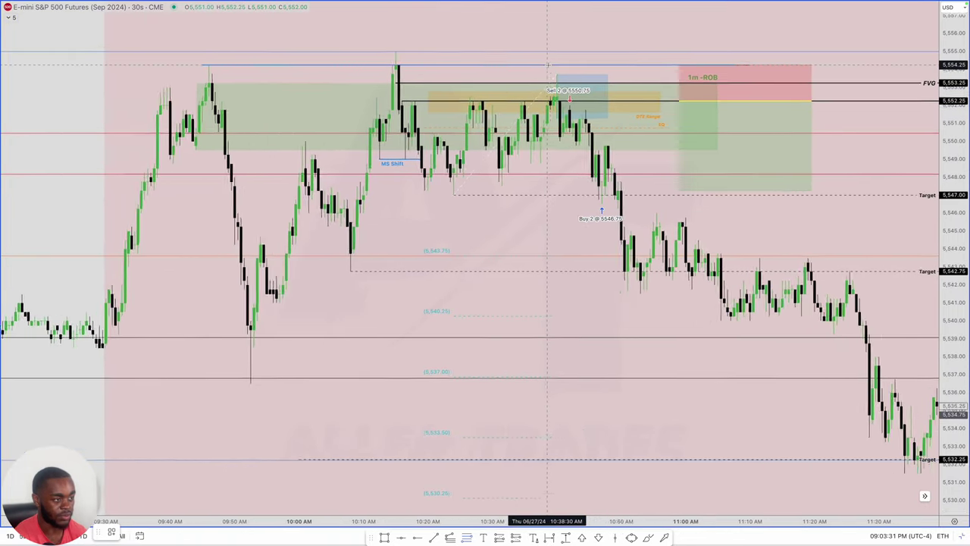
# Draw a second Fibonacci projection from the 10:40 AM candle at 5,552.50 to the 10:20 AM candle at 5,548.00 and colour it red
pyautogui.scroll(1, 548, 66)
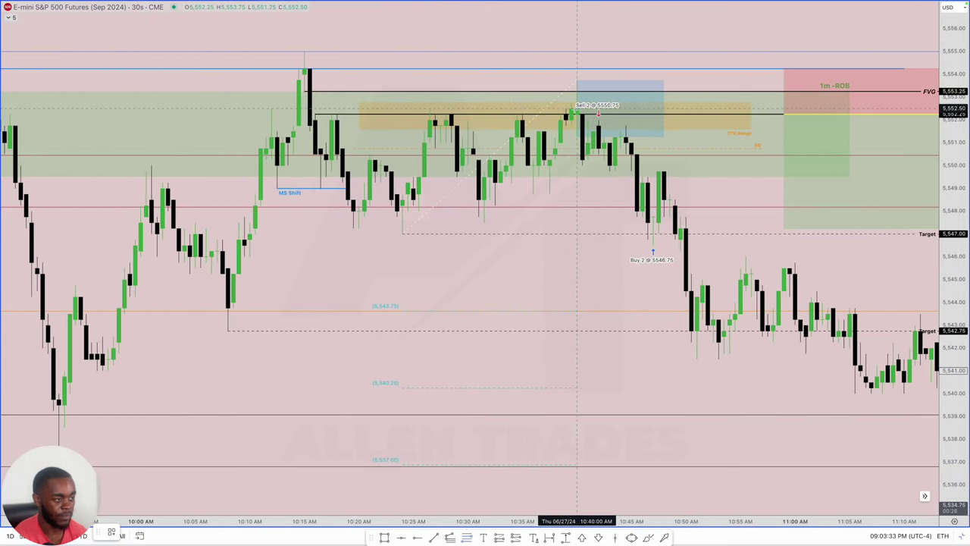
pyautogui.moveTo(577, 107)
pyautogui.mouseDown()
pyautogui.moveTo(406, 203)
pyautogui.moveTo(359, 213)
pyautogui.mouseUp()
pyautogui.click(127, 532)
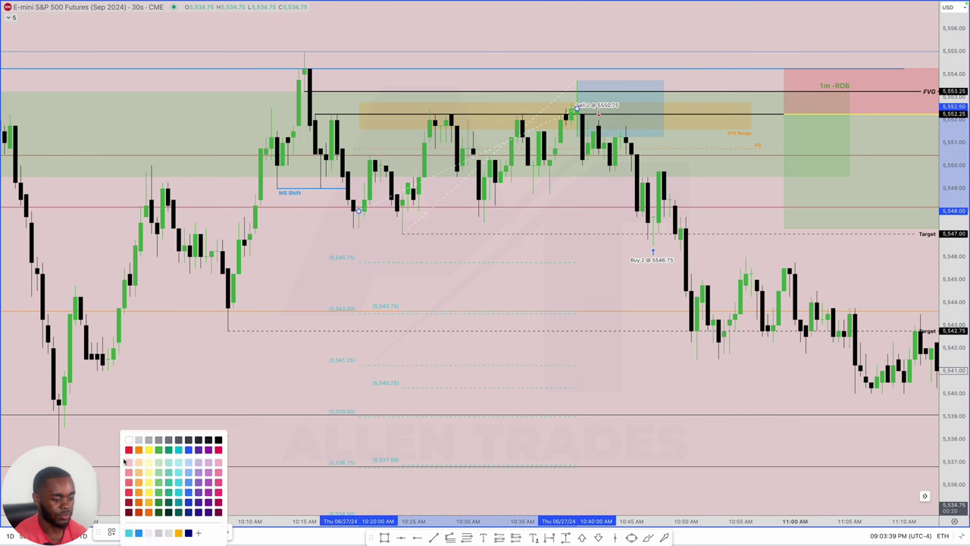
pyautogui.click(128, 451)
# Move the two upper Target rays onto the red projection levels at 5,545.75 and 5,541.25
pyautogui.scroll(-5, 436, 353)
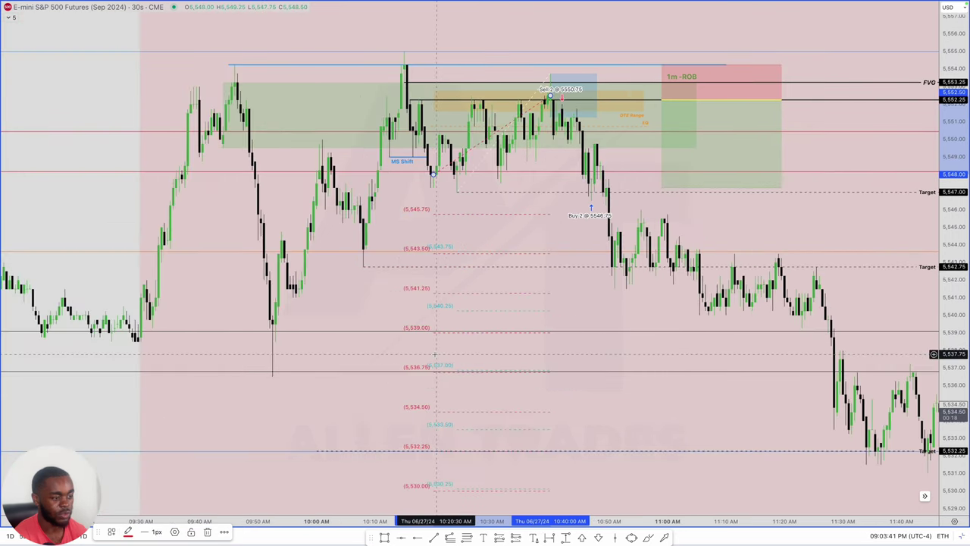
pyautogui.hscroll(-3, 436, 354)
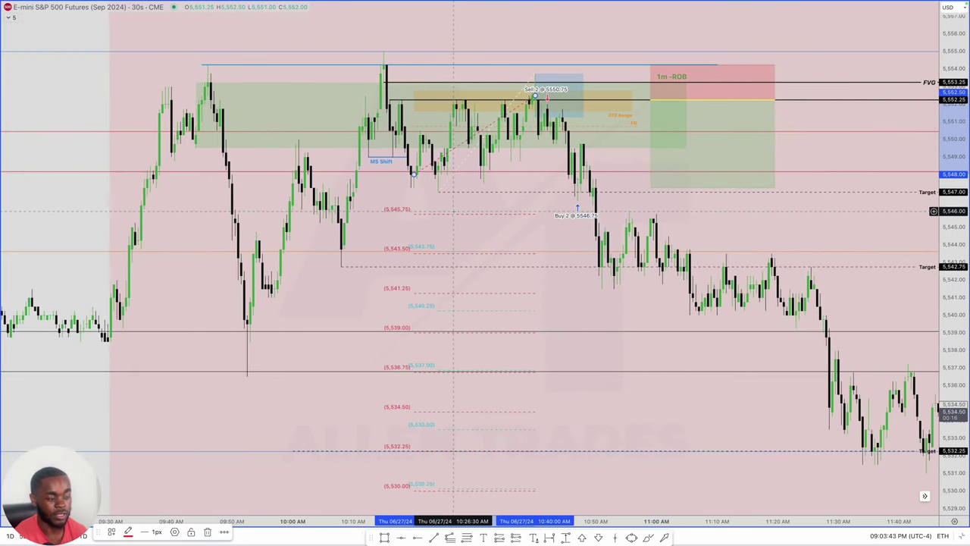
pyautogui.hscroll(-3, 453, 212)
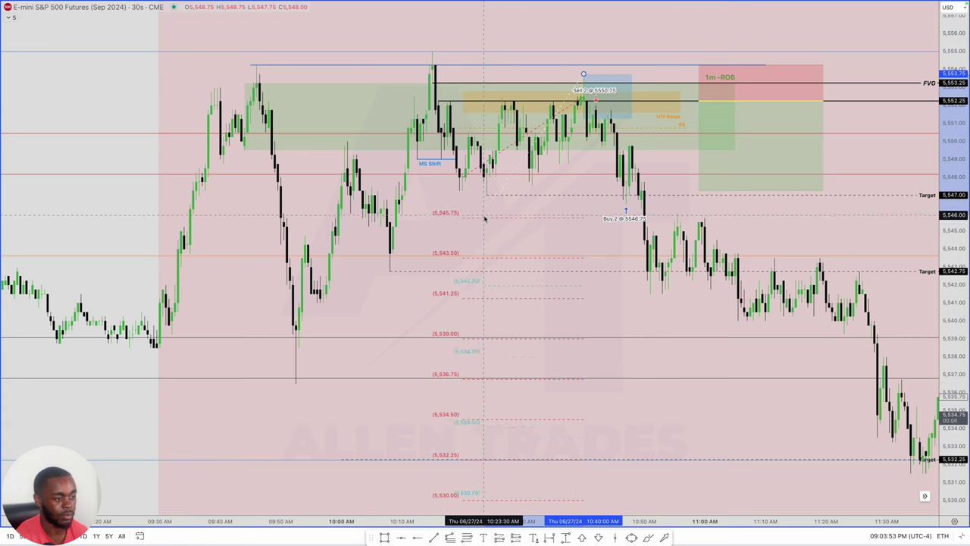
pyautogui.moveTo(485, 218); pyautogui.dragTo(483, 217)
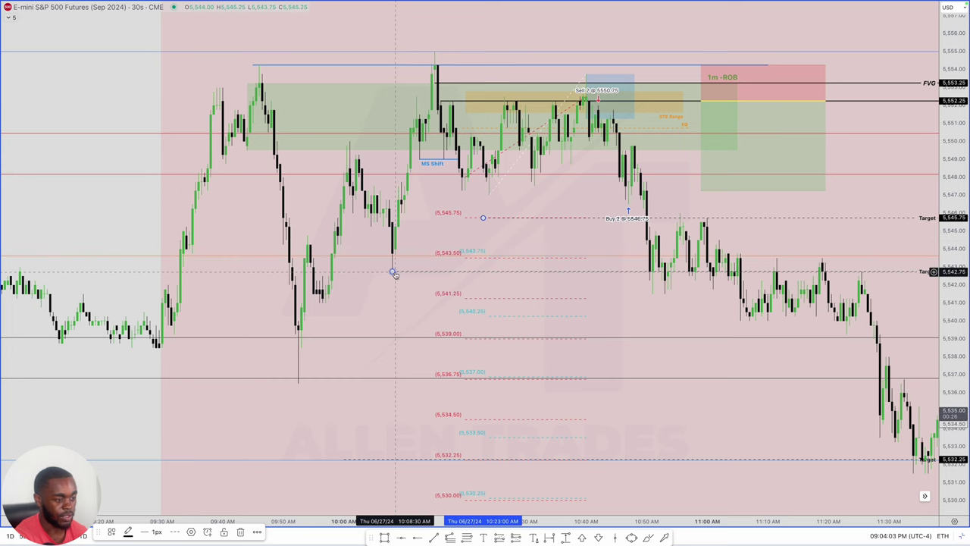
pyautogui.moveTo(393, 274)
pyautogui.mouseDown()
pyautogui.moveTo(444, 279)
pyautogui.moveTo(450, 301)
pyautogui.mouseUp()
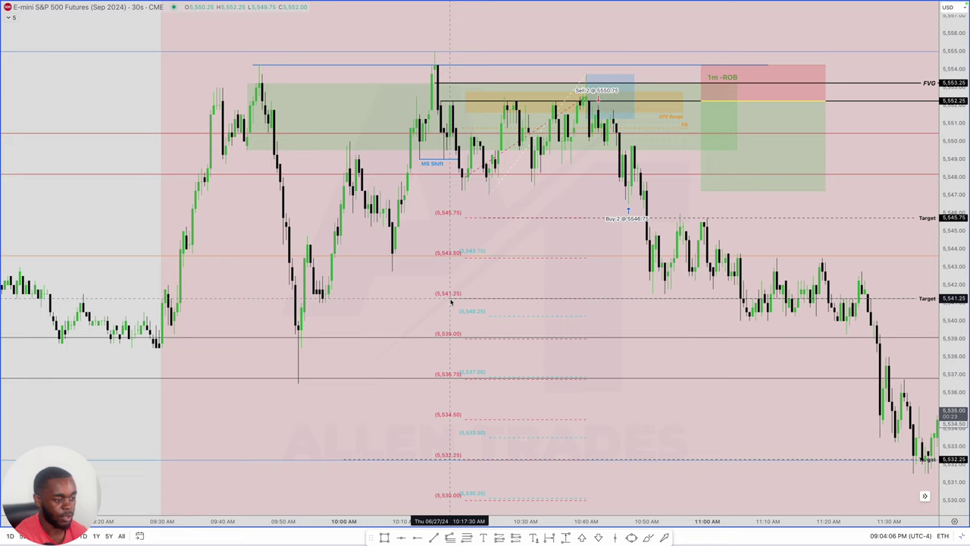
# Try the lowest Target ray at the 5,530.00 projection level and return it to 5,532.25
pyautogui.scroll(-3, 451, 302)
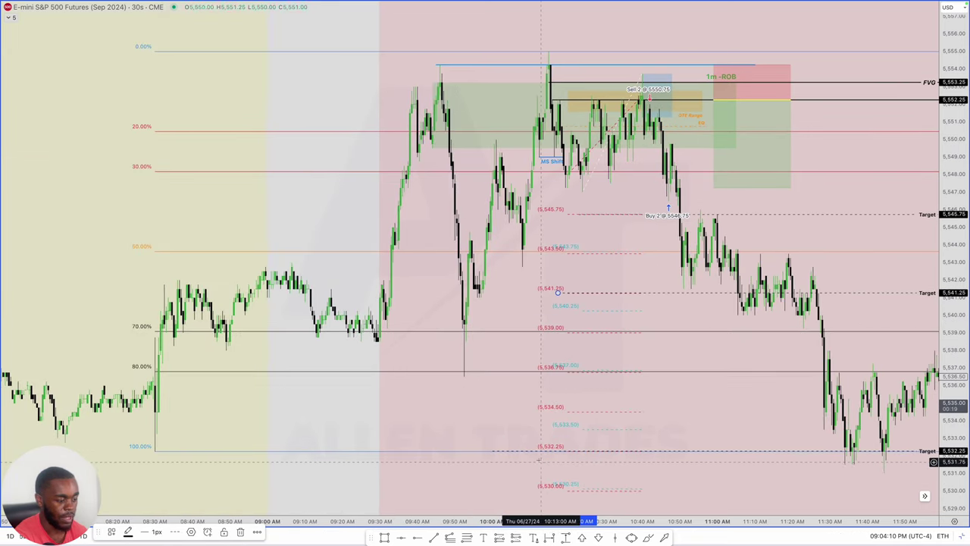
pyautogui.moveTo(497, 452); pyautogui.dragTo(538, 489)
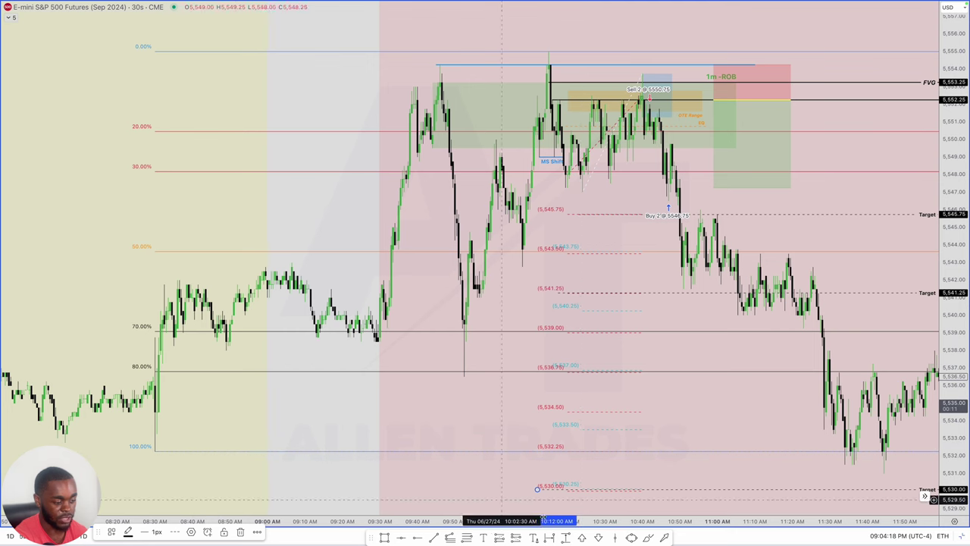
pyautogui.moveTo(537, 489); pyautogui.dragTo(540, 469)
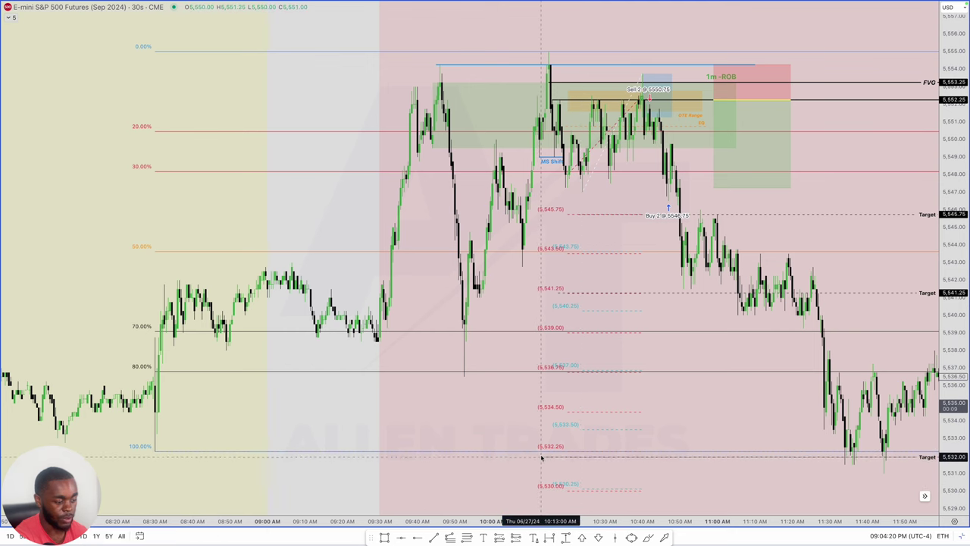
pyautogui.click(542, 452)
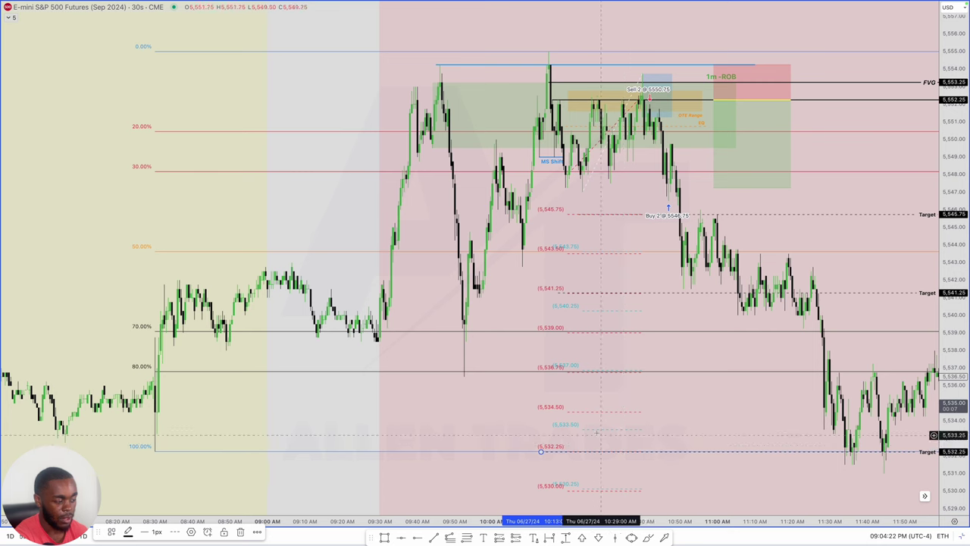
# Examine how price reacts to the 5,532.25 Target ray through the late morning and the afternoon session
pyautogui.scroll(-2, 601, 434)
pyautogui.scroll(4, 621, 409)
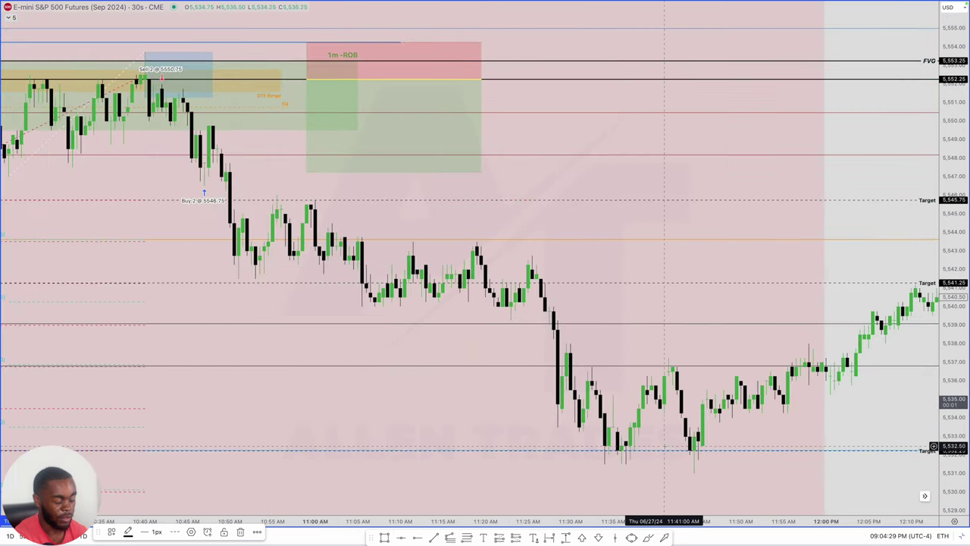
pyautogui.scroll(-5, 668, 447)
pyautogui.scroll(-1, 519, 365)
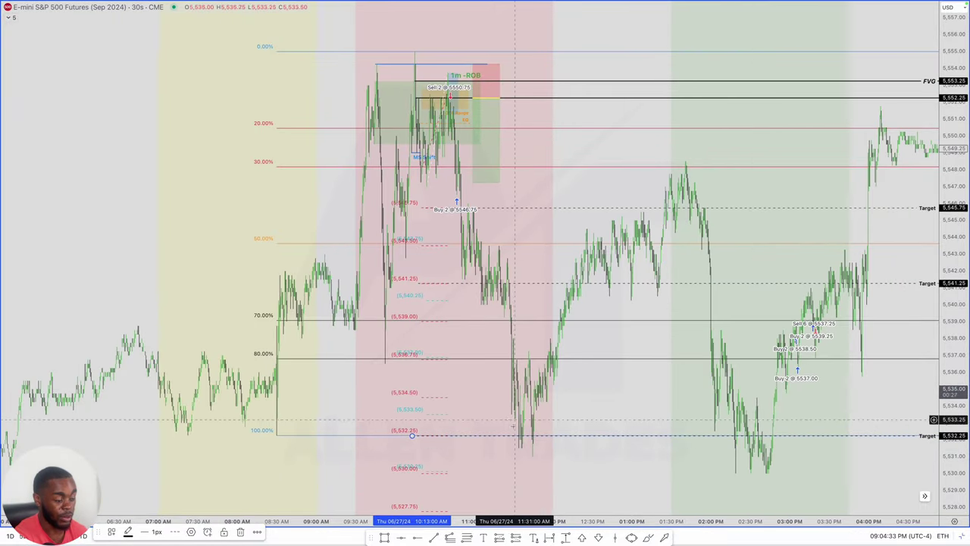
pyautogui.scroll(8, 523, 439)
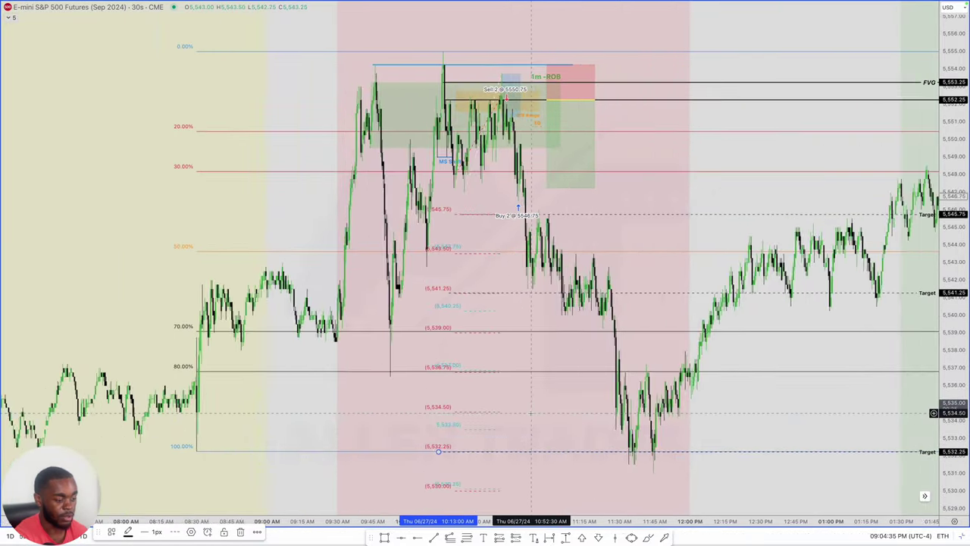
pyautogui.scroll(1, 530, 413)
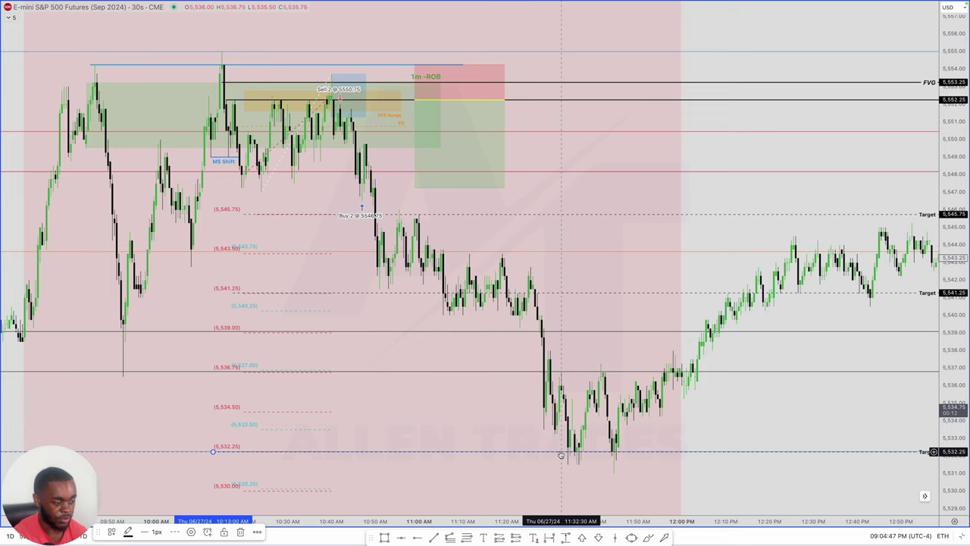
pyautogui.moveTo(597, 436); pyautogui.dragTo(320, 292)
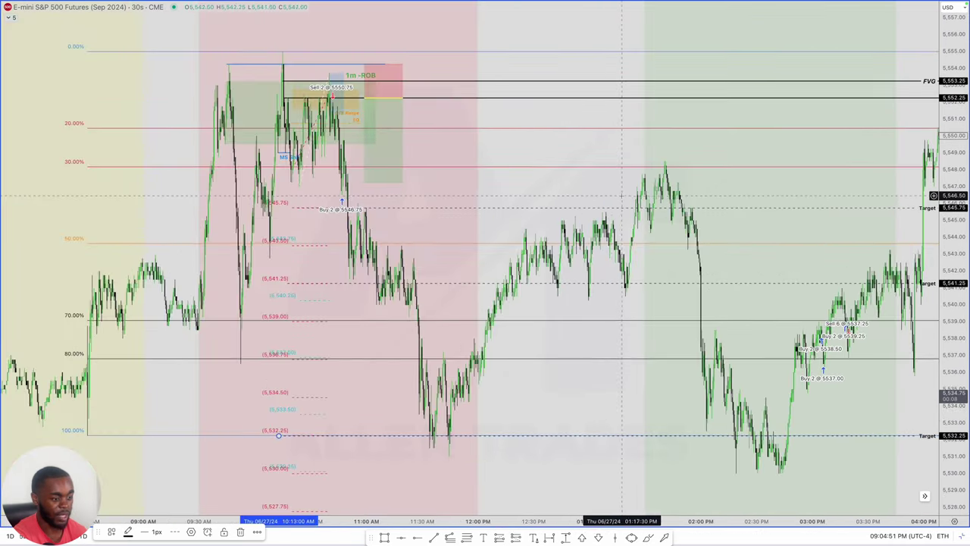
pyautogui.scroll(3, 344, 377)
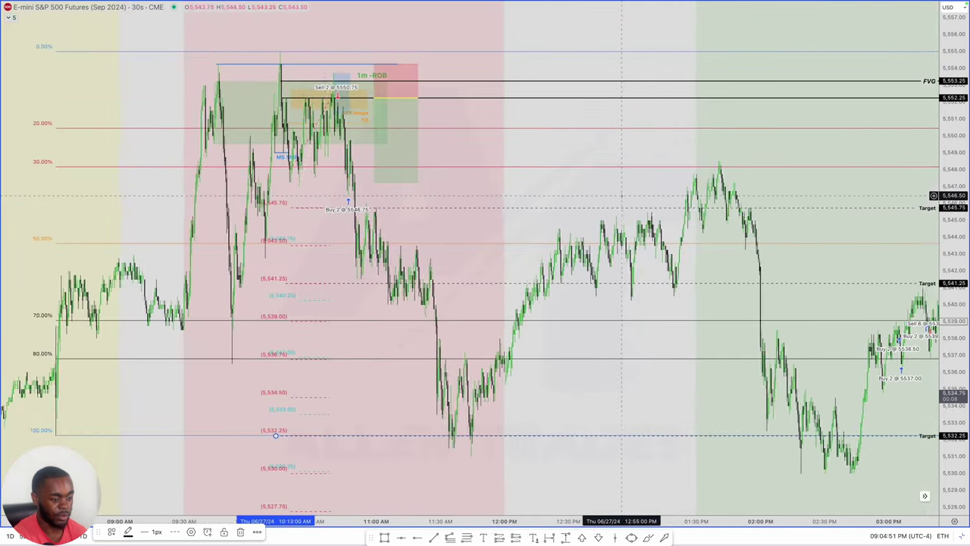
# Add a copy of the 5,532.25 Target ray at the red 5,530.00 projection level
pyautogui.moveTo(344, 377); pyautogui.dragTo(510, 391)
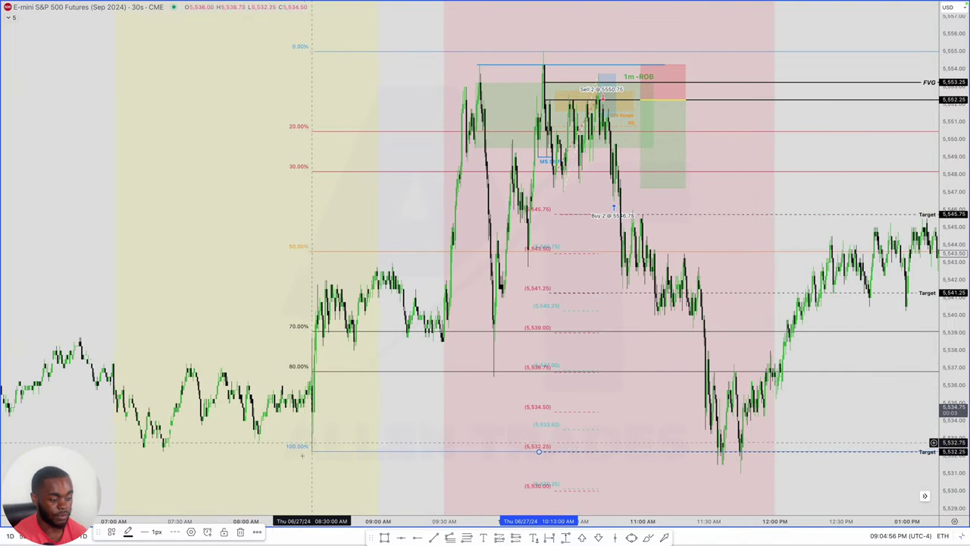
pyautogui.click(558, 455)
pyautogui.moveTo(558, 455); pyautogui.dragTo(536, 491)
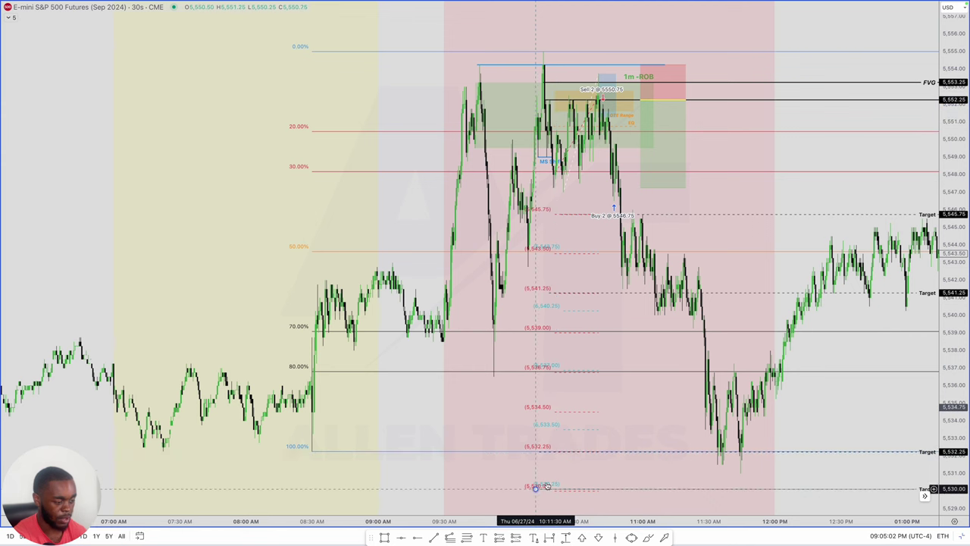
# Examine the afternoon session's lows against the 5,530.00 Target ray and compare them with the morning projection levels
pyautogui.scroll(-5, 536, 489)
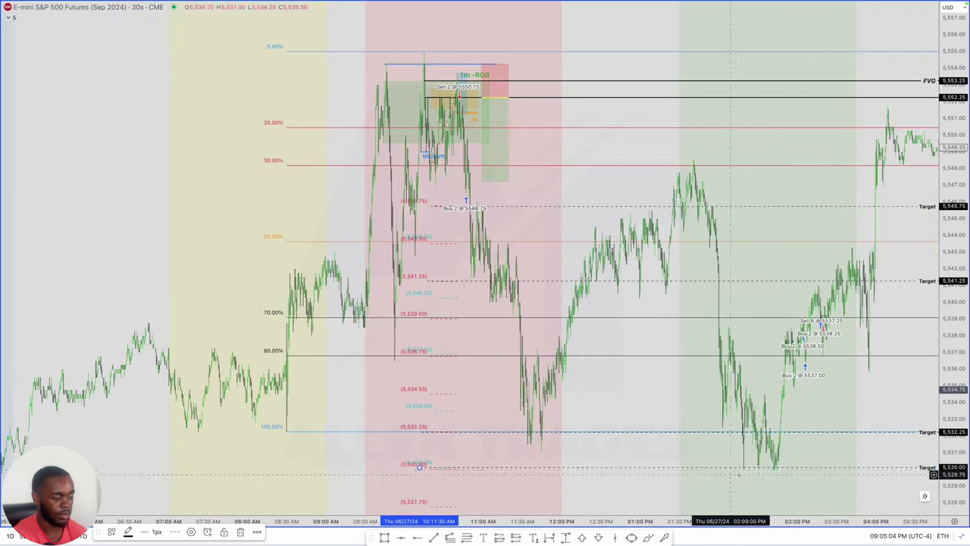
pyautogui.scroll(5, 768, 465)
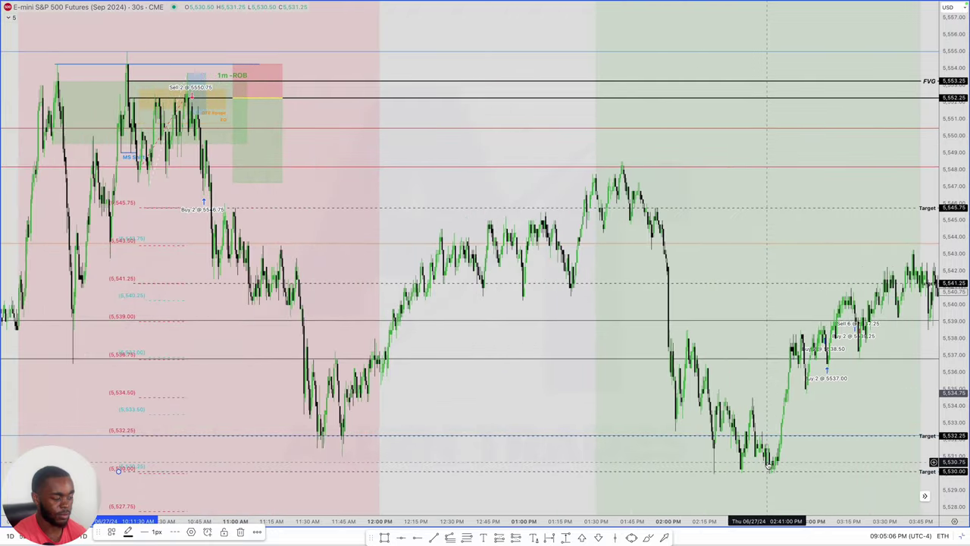
pyautogui.scroll(3, 768, 465)
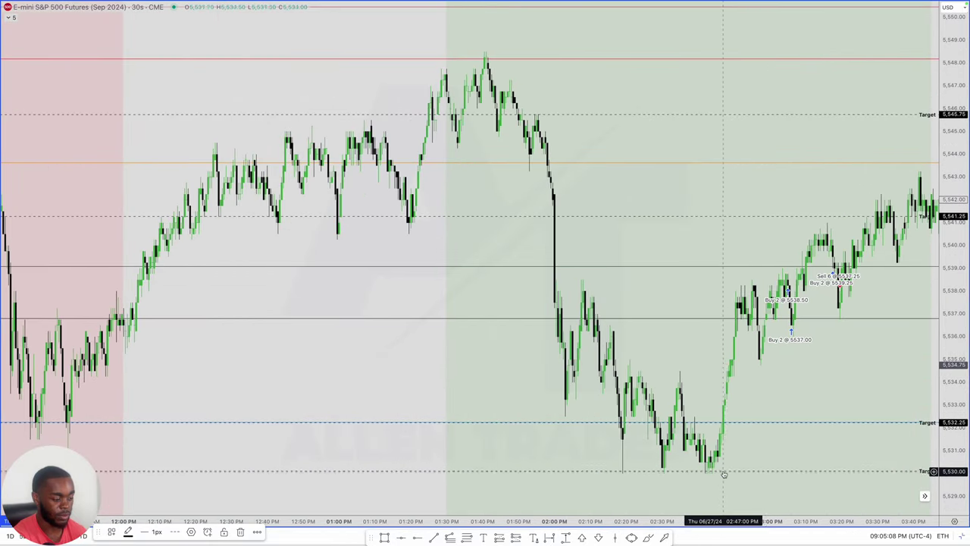
pyautogui.scroll(-3, 713, 474)
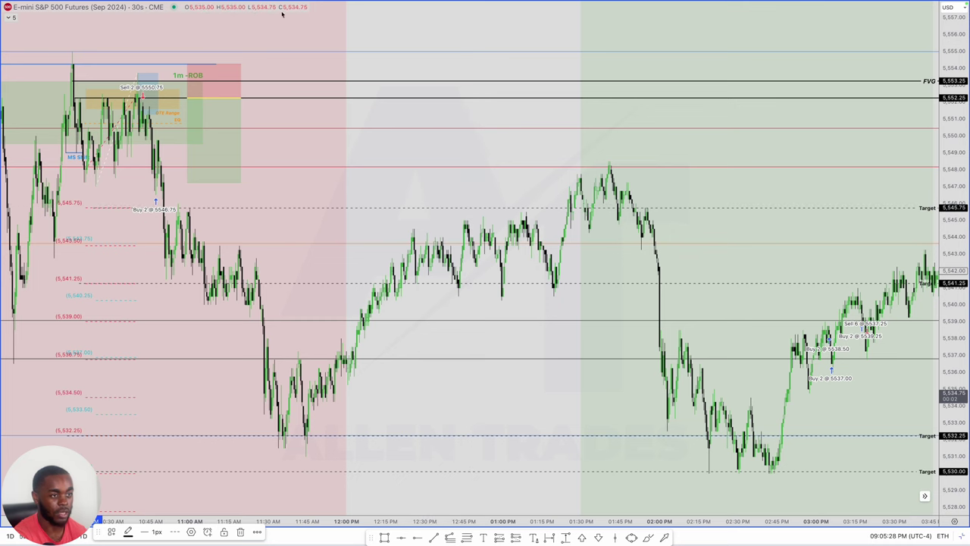
pyautogui.scroll(5, 637, 402)
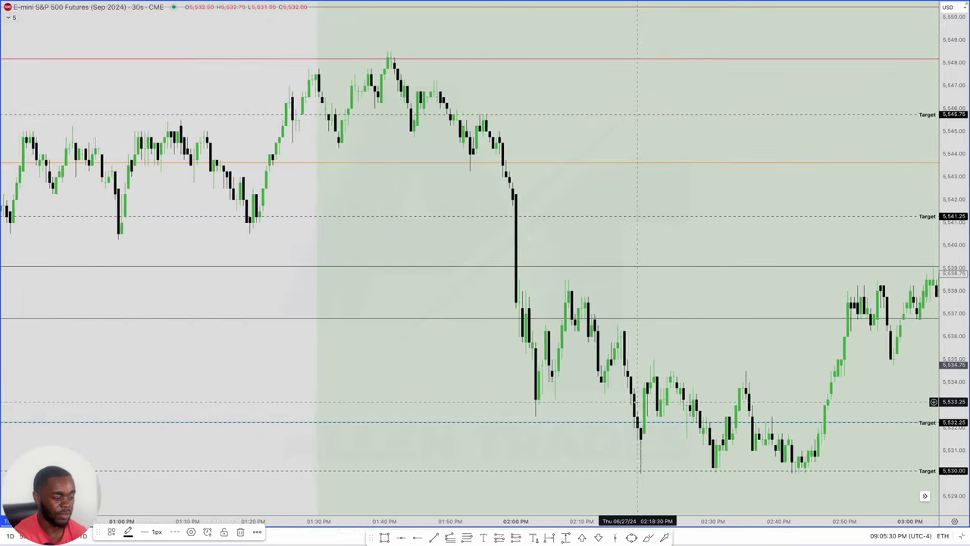
pyautogui.hscroll(-10, 637, 402)
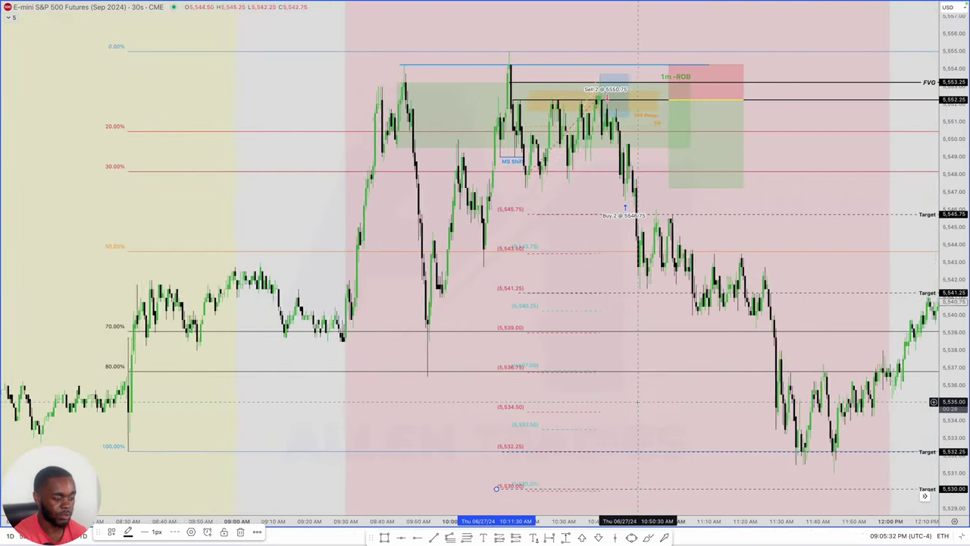
pyautogui.hscroll(-8, 636, 402)
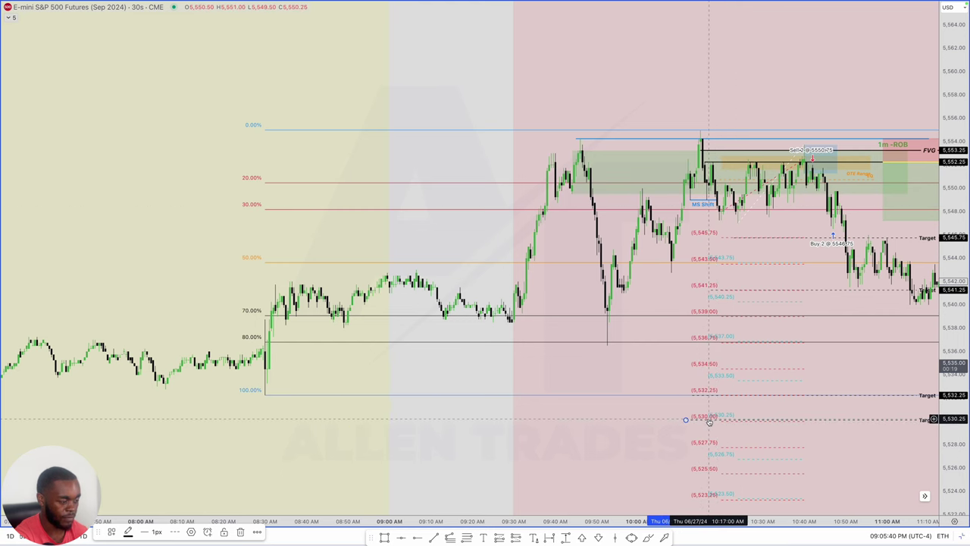
pyautogui.hscroll(15, 717, 425)
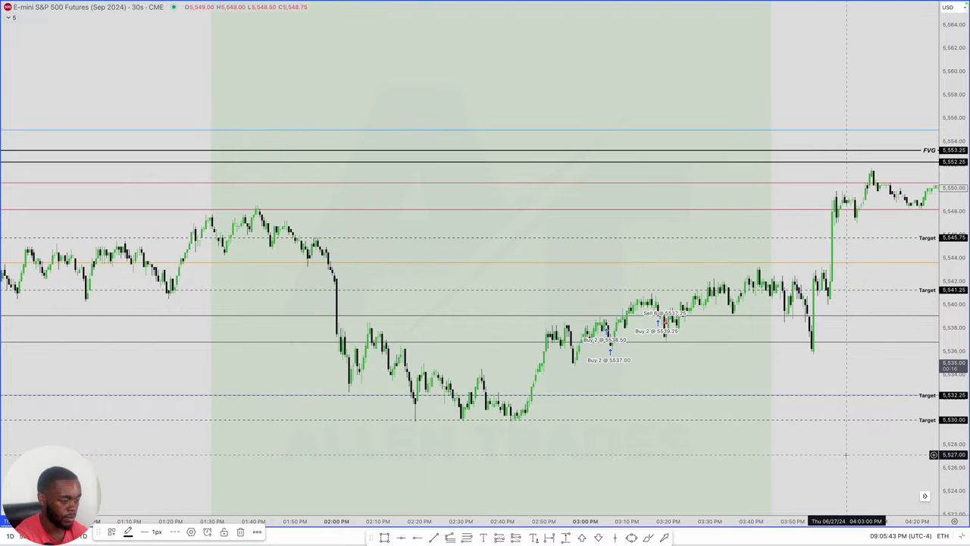
pyautogui.scroll(3, 780, 442)
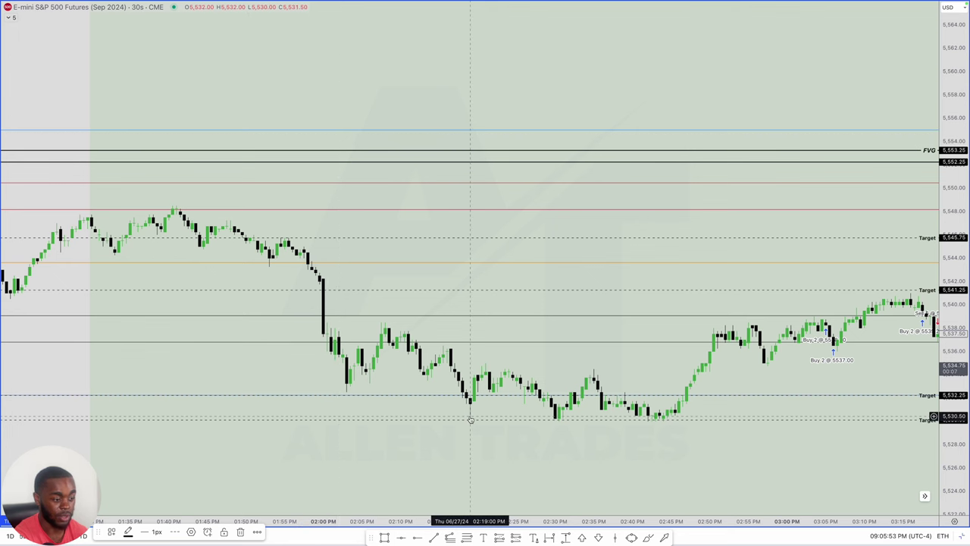
pyautogui.scroll(-5, 470, 419)
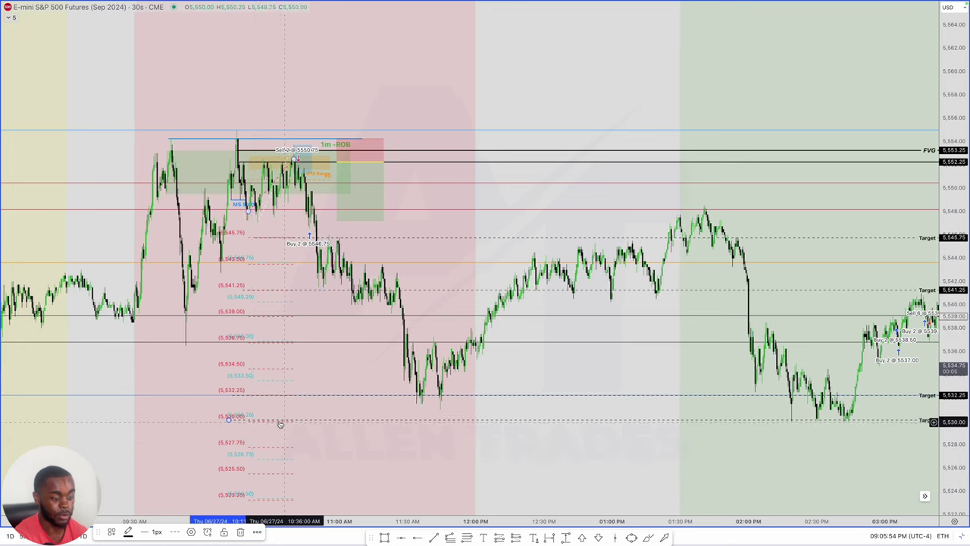
pyautogui.hscroll(-2, 280, 423)
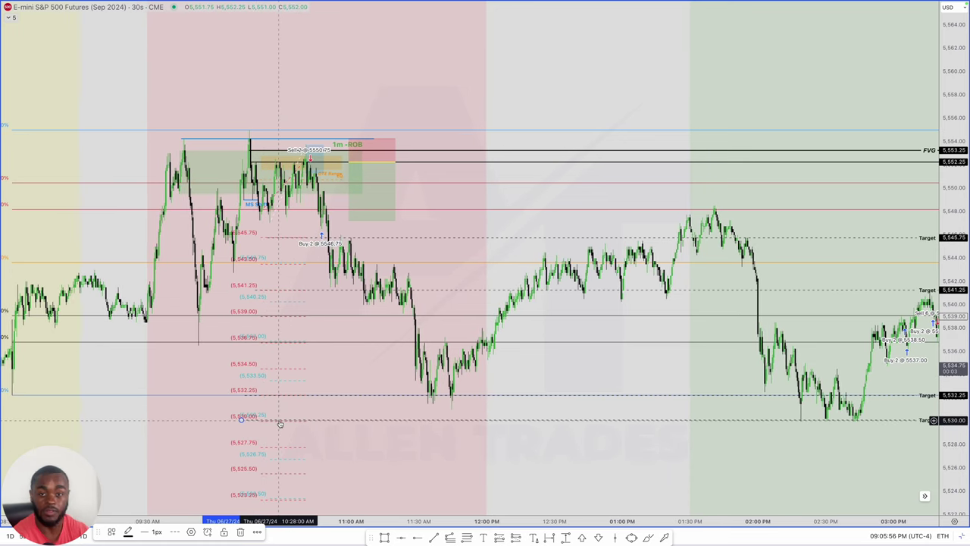